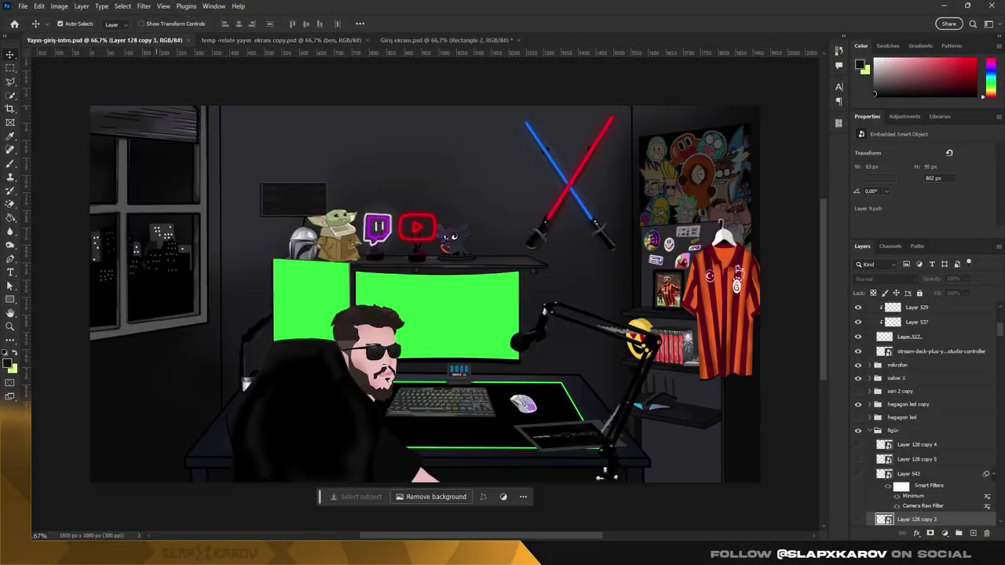
- Create a new transparent 1920 x 1080 document, Untitled-1
{"action": "left_click", "coordinate": [23, 5]}
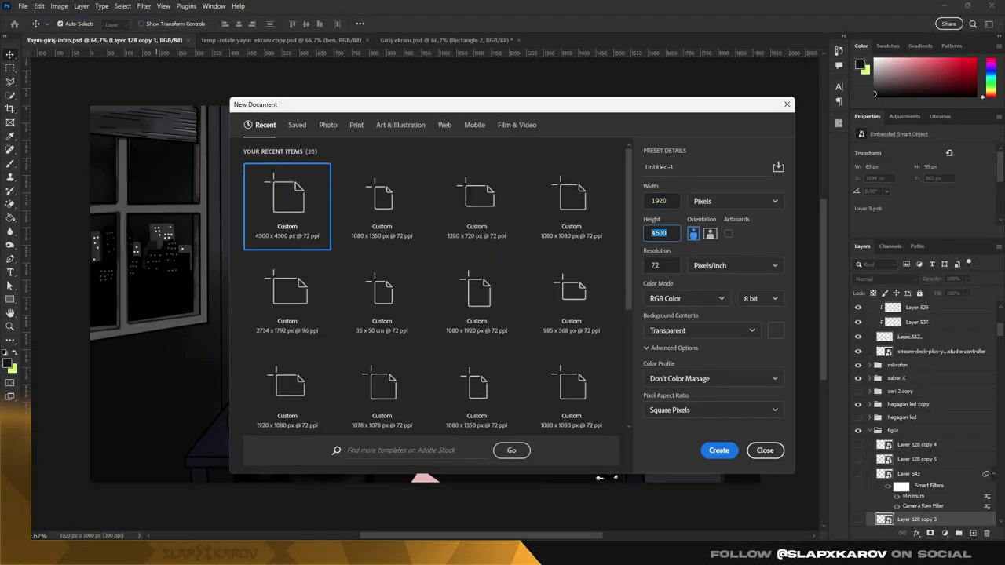
{"action": "key", "text": "Return"}
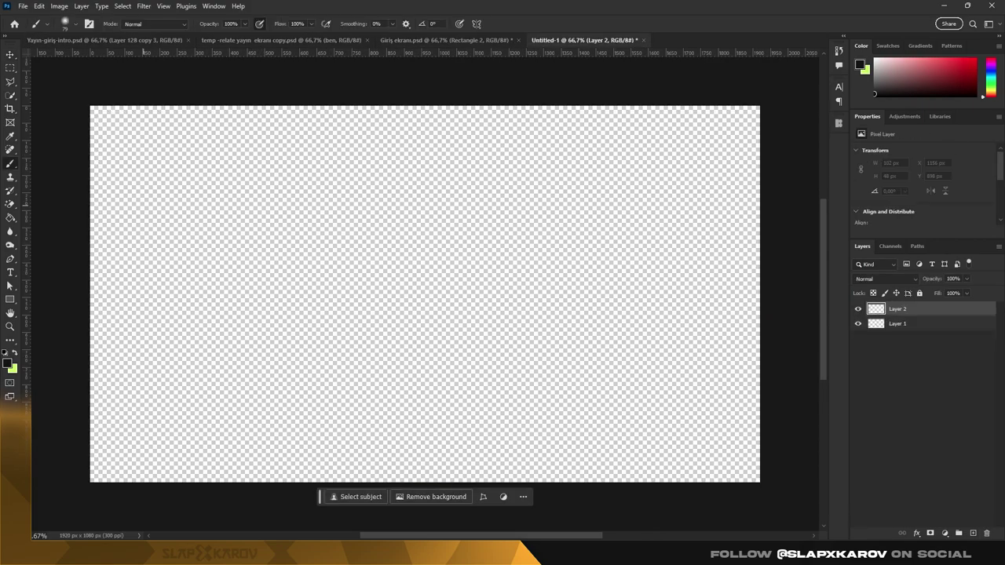
- Pick a brush size for sketching the room lines
{"action": "right_click", "coordinate": [402, 237]}
{"action": "left_click", "coordinate": [428, 359]}
{"action": "key", "text": "Return"}
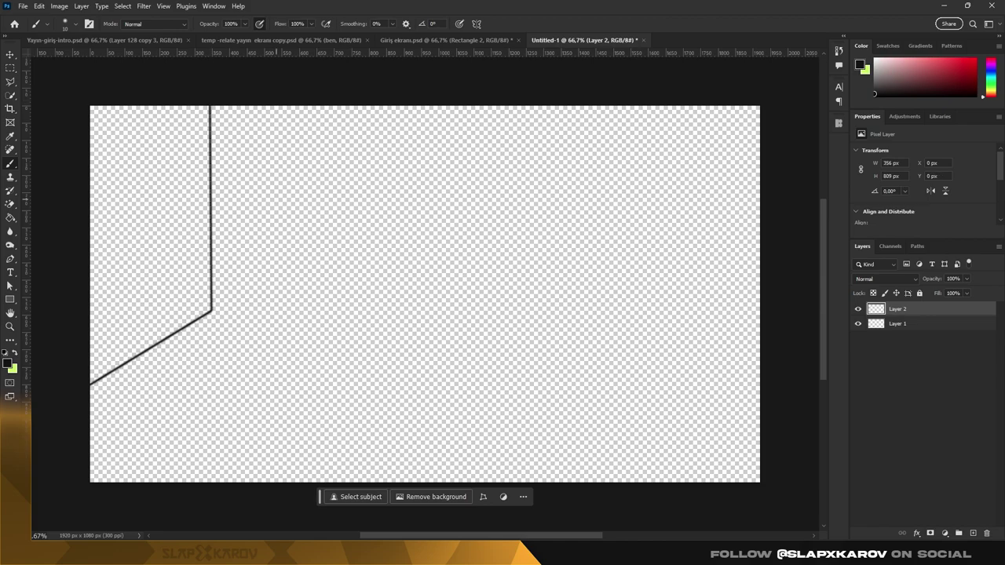
{"action": "right_click", "coordinate": [325, 496]}
{"action": "key", "text": "Escape"}
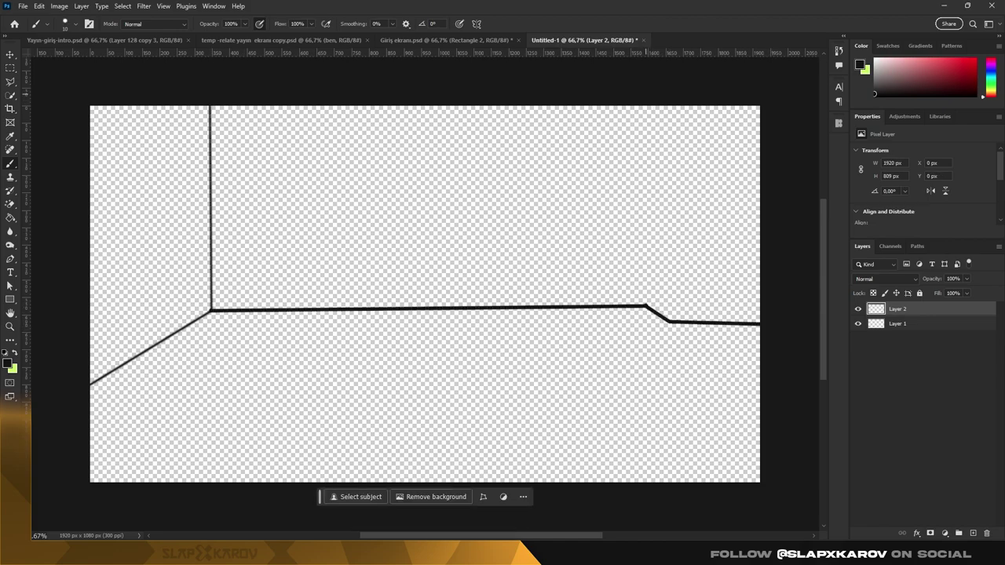
- Draw the right wall's vertical corner lines and tag the new layer orange
{"action": "key", "text": "z"}
{"action": "mouse_move", "coordinate": [673, 106]}
{"action": "left_mouse_down"}
{"action": "mouse_move", "coordinate": [669, 321]}
{"action": "mouse_move", "coordinate": [503, 318]}
{"action": "left_mouse_up"}
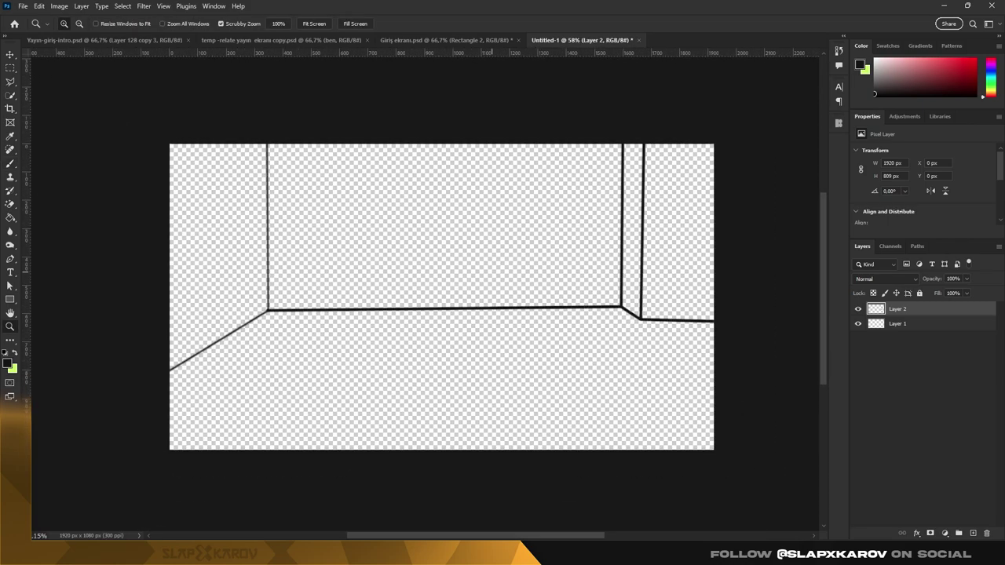
{"action": "right_click", "coordinate": [885, 310]}
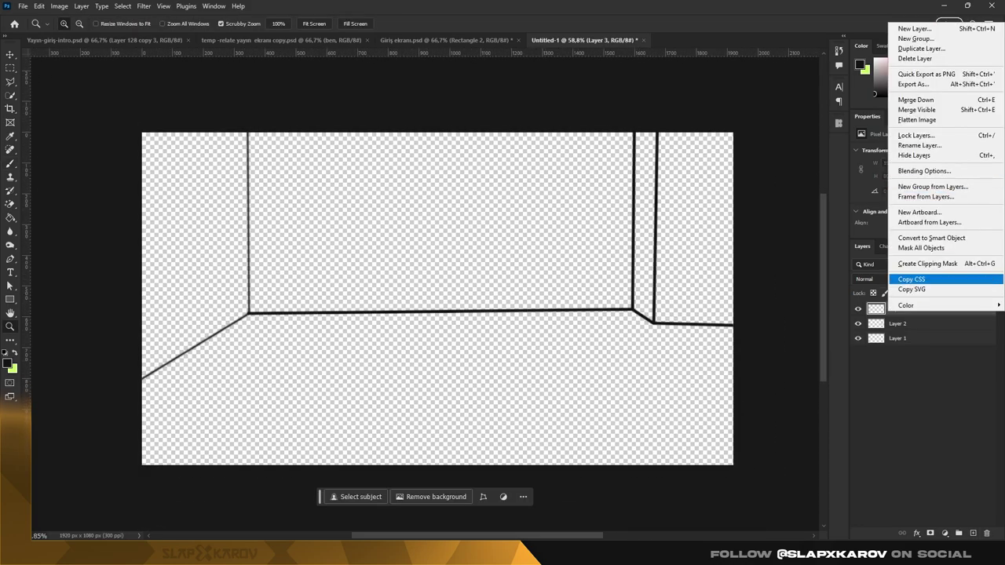
{"action": "left_click", "coordinate": [942, 306]}
- Draw a rectangle over the floor area with a red fill
{"action": "left_click_drag", "start_coordinate": [209, 302], "coordinate": [703, 466]}
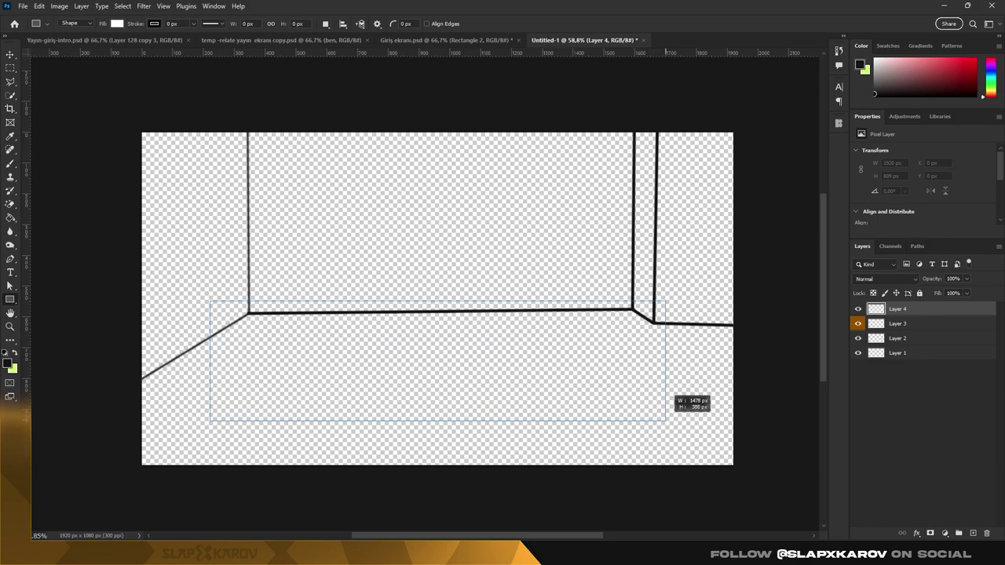
{"action": "double_click", "coordinate": [875, 338]}
{"action": "left_click", "coordinate": [929, 157]}
- Distort the red rectangle's corners toward the room's floor lines
{"action": "key", "text": "ctrl+t"}
{"action": "left_click_drag", "start_coordinate": [211, 467], "coordinate": [32, 449]}
{"action": "left_click_drag", "start_coordinate": [702, 467], "coordinate": [819, 471]}
{"action": "left_click_drag", "start_coordinate": [615, 299], "coordinate": [523, 294]}
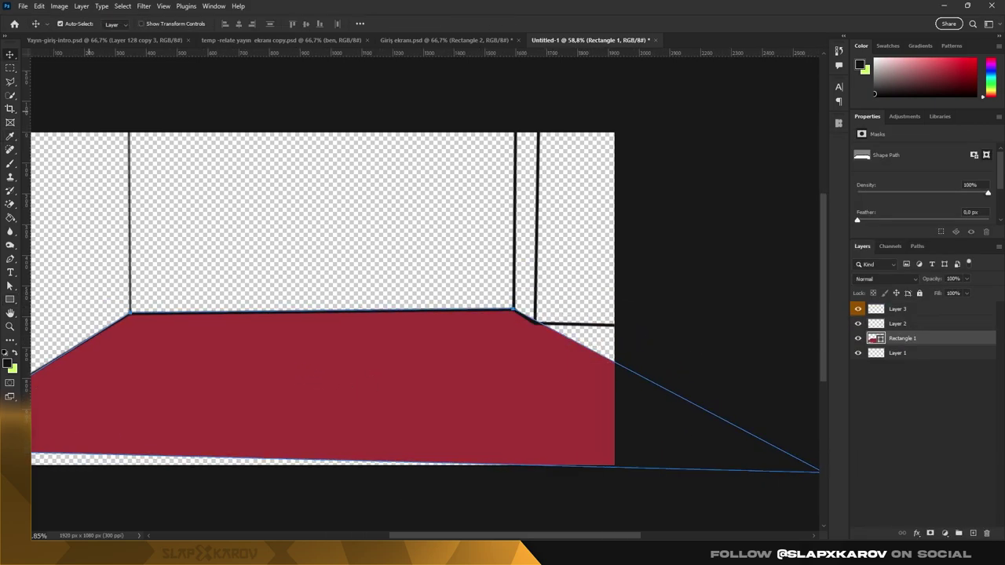
{"action": "scroll", "coordinate": [424, 353], "scroll_direction": "down", "scroll_amount": 3, "text": "alt"}
{"action": "key", "text": "Return"}
{"action": "scroll", "coordinate": [424, 353], "scroll_direction": "up", "scroll_amount": 1, "text": "alt"}
{"action": "left_click_drag", "start_coordinate": [103, 447], "coordinate": [50, 438]}
{"action": "left_click_drag", "start_coordinate": [123, 301], "coordinate": [144, 301]}
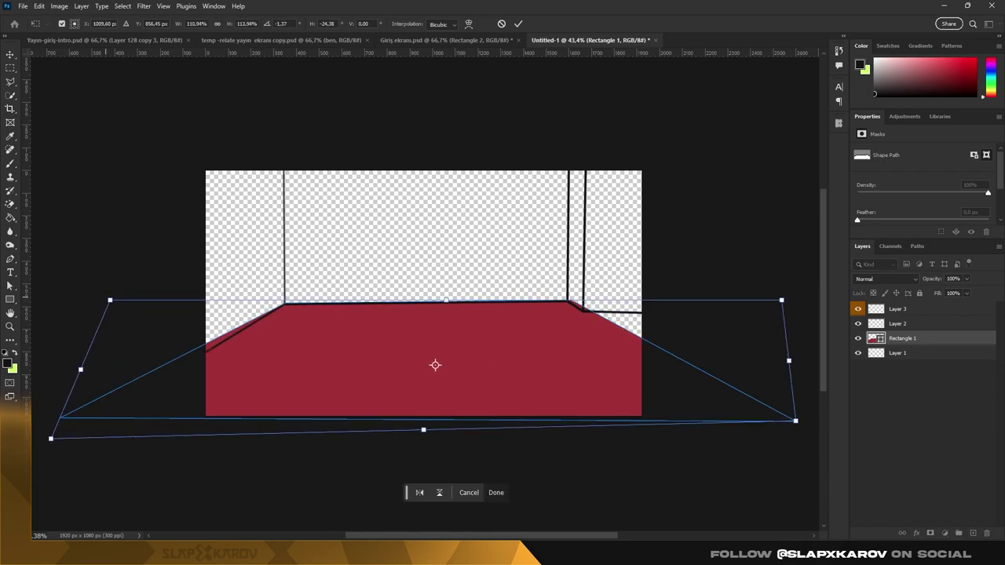
{"action": "left_click_drag", "start_coordinate": [796, 301], "coordinate": [730, 304]}
{"action": "left_click_drag", "start_coordinate": [796, 421], "coordinate": [736, 489]}
- Fine-tune the trapezoid corners to fit the floor and apply the distortion
{"action": "left_click_drag", "start_coordinate": [50, 438], "coordinate": [168, 471]}
{"action": "left_click_drag", "start_coordinate": [144, 301], "coordinate": [197, 299]}
{"action": "left_click_drag", "start_coordinate": [168, 470], "coordinate": [172, 465]}
{"action": "left_click_drag", "start_coordinate": [736, 489], "coordinate": [718, 493]}
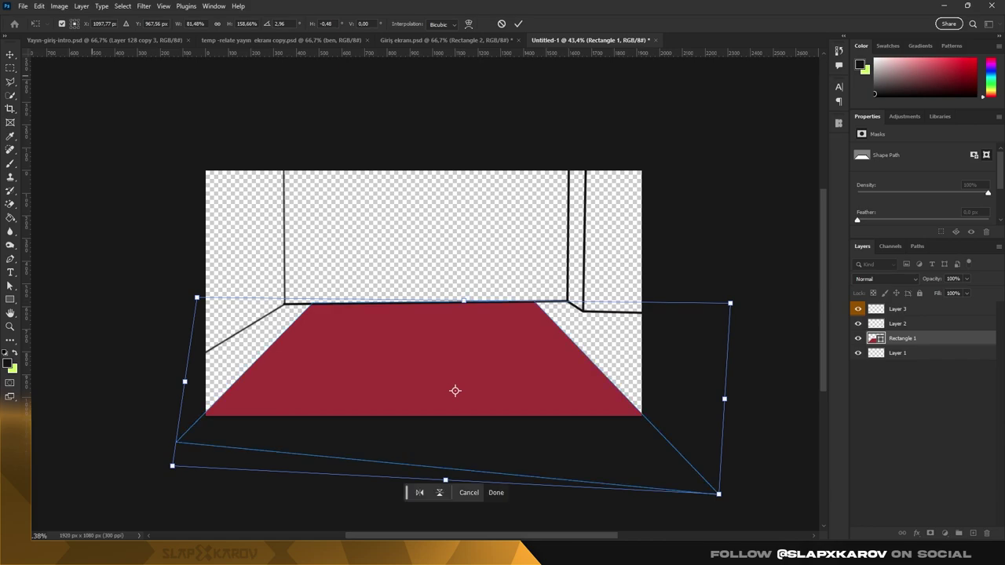
{"action": "scroll", "coordinate": [427, 503], "scroll_direction": "up", "scroll_amount": 2, "text": "alt"}
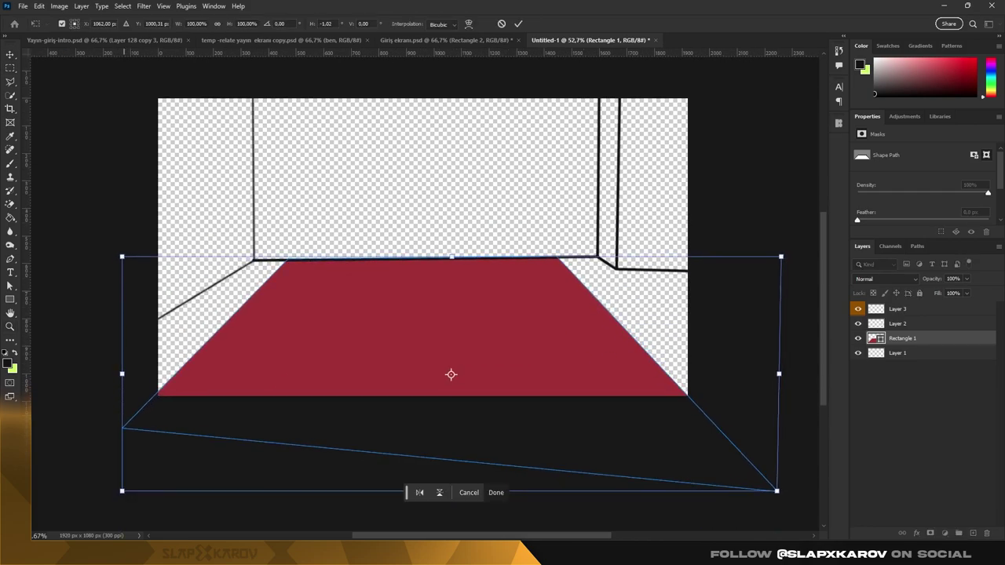
{"action": "scroll", "coordinate": [450, 374], "scroll_direction": "down", "scroll_amount": 2}
{"action": "left_click_drag", "start_coordinate": [122, 397], "coordinate": [68, 510]}
{"action": "left_click_drag", "start_coordinate": [777, 459], "coordinate": [765, 465]}
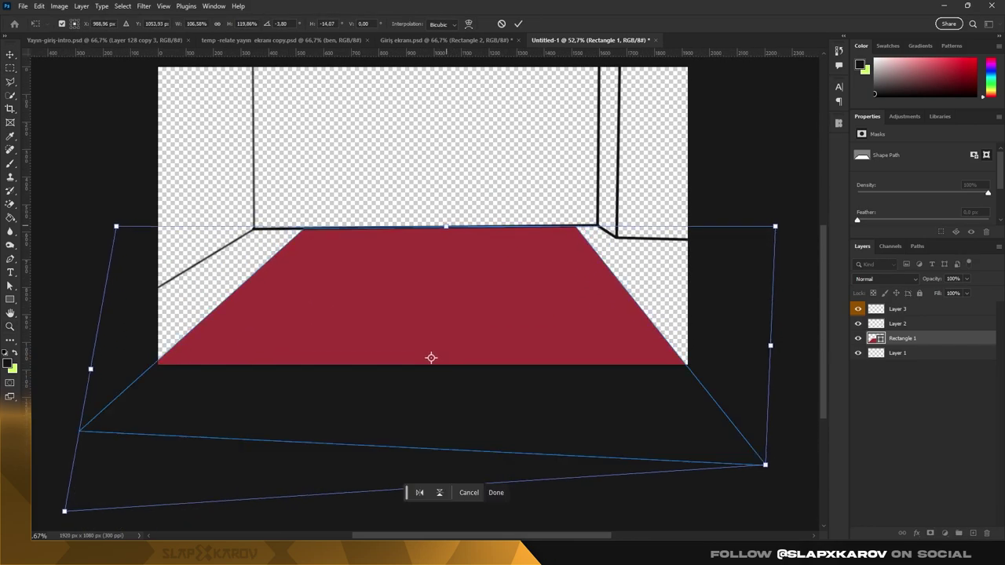
{"action": "key", "text": "Return"}
- Work on Layer 3 for the shelf and hide layer 1's room lines
{"action": "key", "text": "alt+bracketright"}
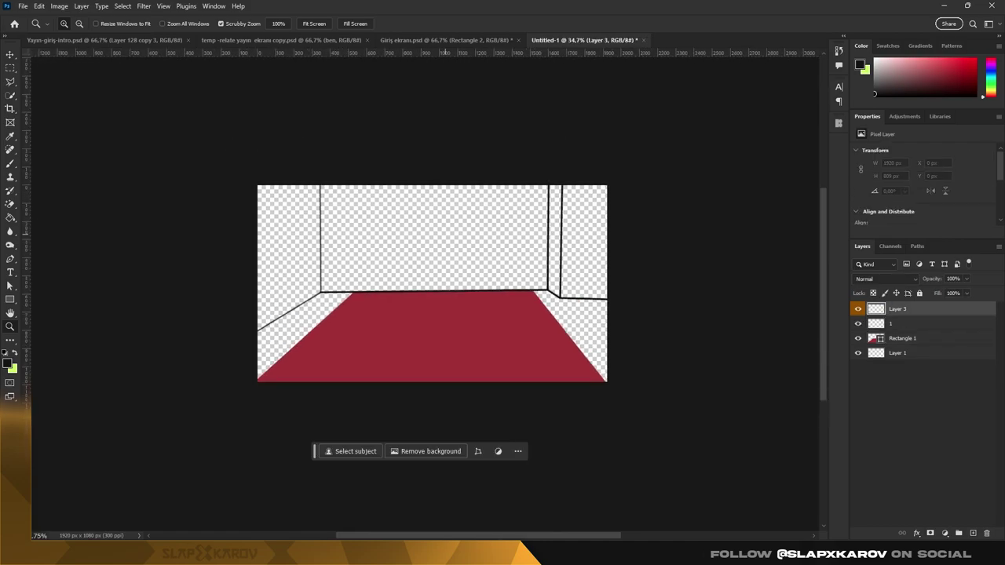
{"action": "scroll", "coordinate": [438, 321], "scroll_direction": "down", "scroll_amount": 1, "text": "alt"}
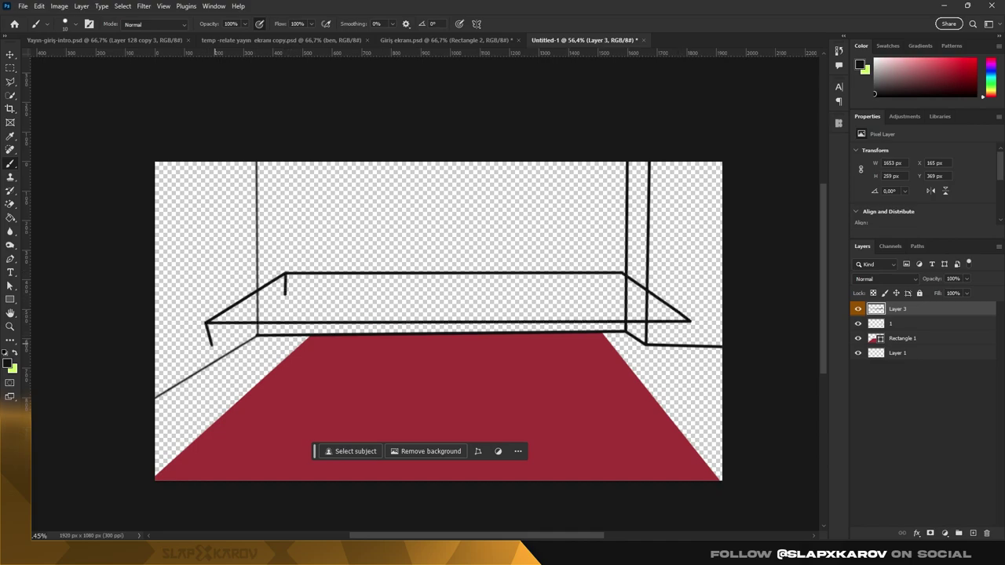
{"action": "left_click", "coordinate": [857, 323]}
{"action": "scroll", "coordinate": [437, 322], "scroll_direction": "up", "scroll_amount": 1}
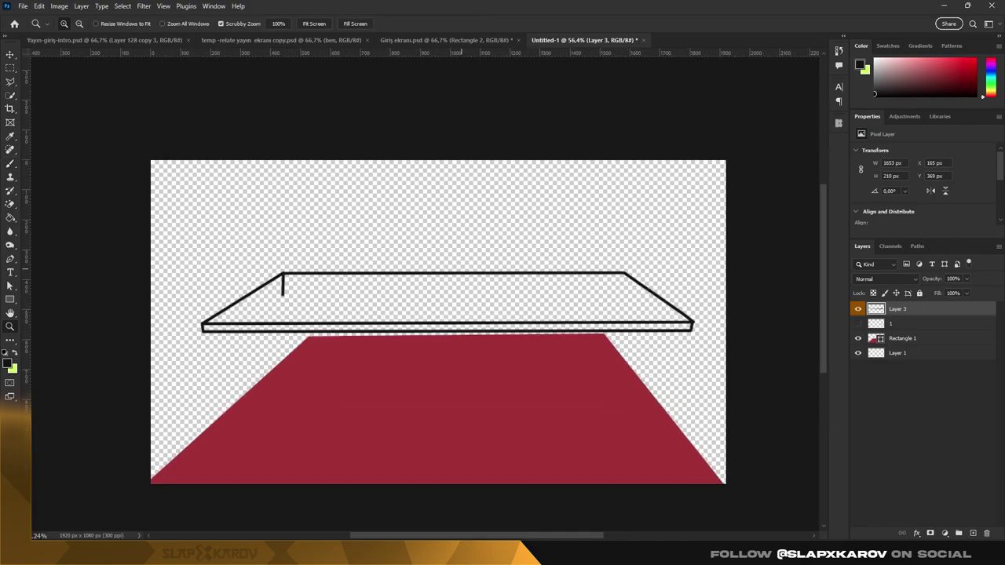
- Paint green guide lines on a new layer, then hide them
{"action": "left_click", "coordinate": [338, 289]}
{"action": "key", "text": "b"}
{"action": "key", "text": "ctrl+shift+alt+n"}
{"action": "scroll", "coordinate": [337, 290], "scroll_direction": "down", "scroll_amount": 1}
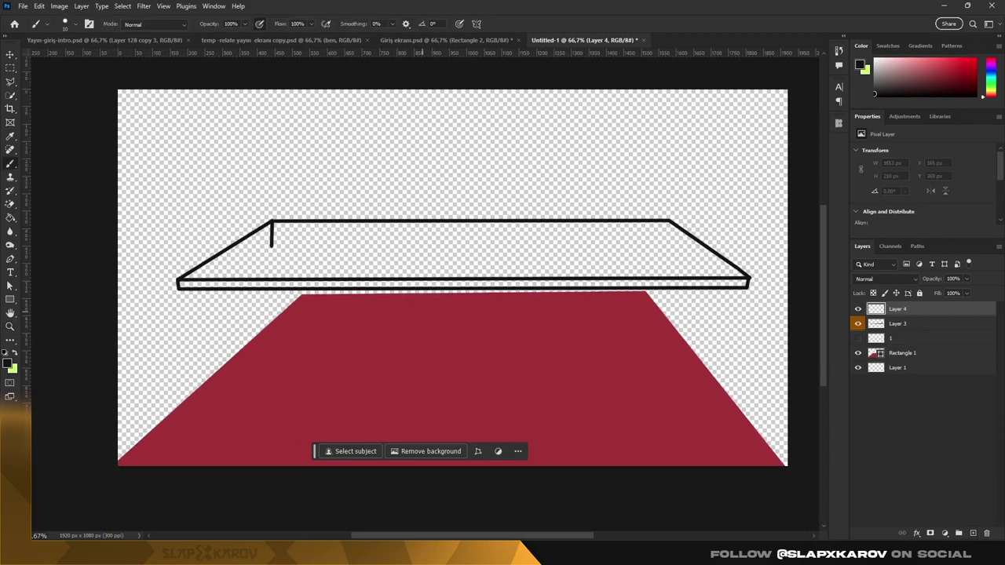
{"action": "right_click", "coordinate": [341, 290]}
{"action": "left_click", "coordinate": [861, 66]}
{"action": "key", "text": "Return"}
{"action": "left_click", "coordinate": [275, 359]}
{"action": "left_click", "coordinate": [668, 355], "text": "shift"}
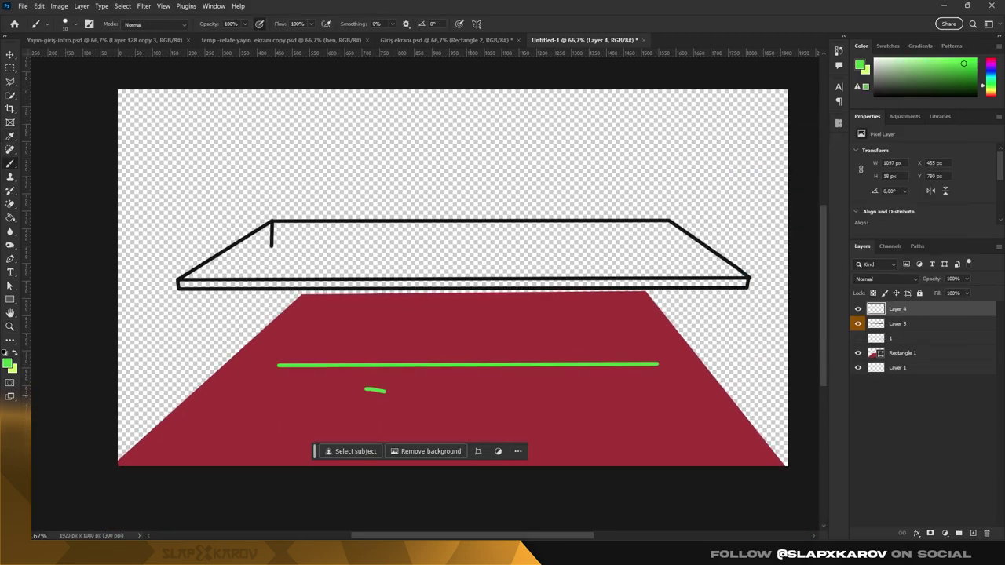
{"action": "left_click", "coordinate": [857, 309]}
- Show layer 1 again and add a new layer above it with black brush colour
{"action": "left_click", "coordinate": [857, 338]}
{"action": "left_click", "coordinate": [899, 337]}
{"action": "key", "text": "z"}
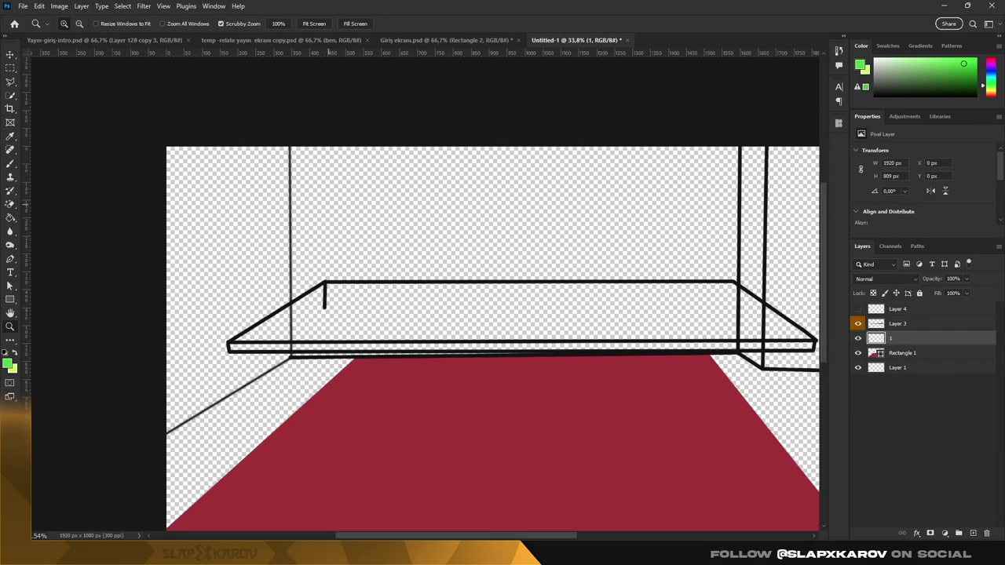
{"action": "scroll", "coordinate": [472, 314], "scroll_direction": "up", "scroll_amount": 1}
{"action": "key", "text": "ctrl+shift+alt+n"}
{"action": "left_click", "coordinate": [860, 65]}
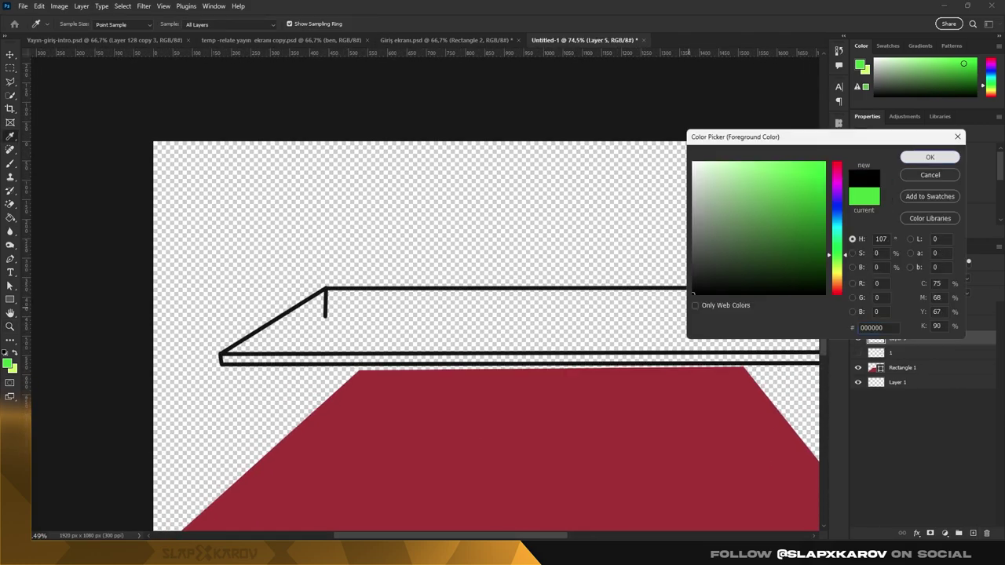
{"action": "key", "text": "Return"}
{"action": "key", "text": "b"}
{"action": "scroll", "coordinate": [487, 314], "scroll_direction": "down", "scroll_amount": 1}
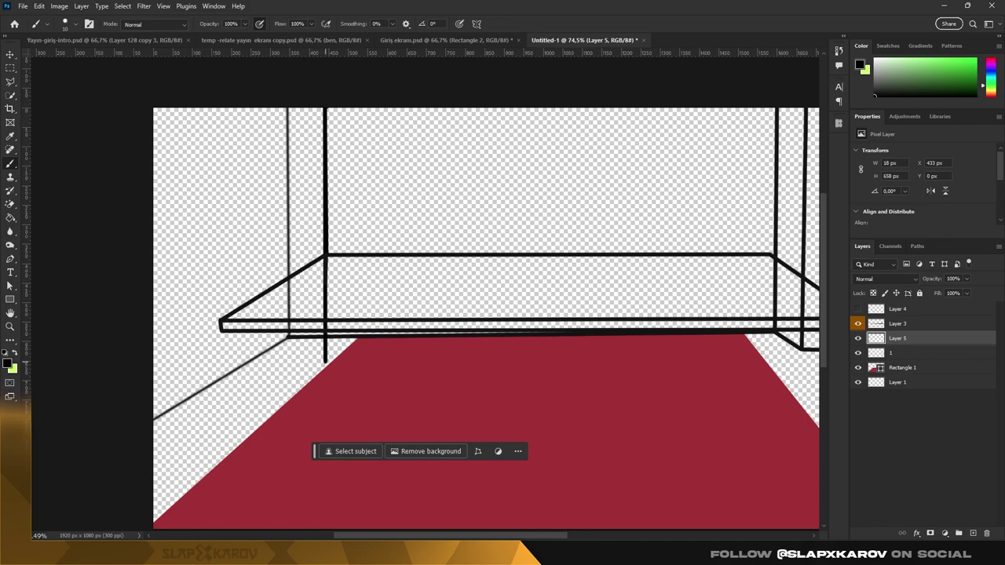
- Draw a diagonal floor line, then hide Layer 5's strokes
{"action": "scroll", "coordinate": [487, 314], "scroll_direction": "down", "scroll_amount": 1}
{"action": "left_click_drag", "start_coordinate": [327, 336], "coordinate": [154, 483]}
{"action": "scroll", "coordinate": [486, 314], "scroll_direction": "up", "scroll_amount": 2}
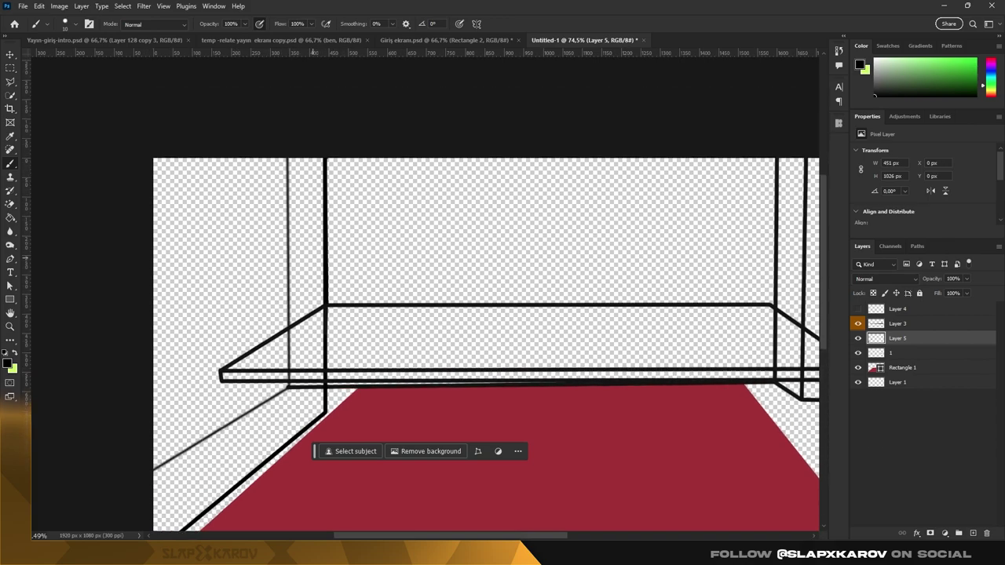
{"action": "scroll", "coordinate": [486, 314], "scroll_direction": "down", "scroll_amount": 1}
{"action": "left_click", "coordinate": [857, 338]}
{"action": "left_click", "coordinate": [899, 353]}
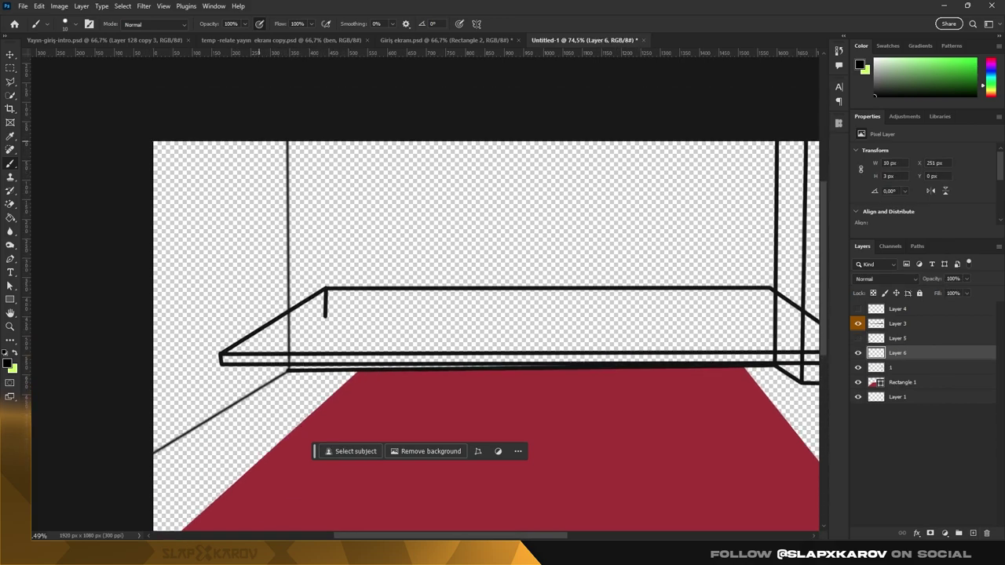
- Draw a vertical wall corner line and undo a stray diagonal stroke
{"action": "left_click_drag", "start_coordinate": [262, 325], "coordinate": [261, 143]}
{"action": "scroll", "coordinate": [487, 314], "scroll_direction": "down", "scroll_amount": 2}
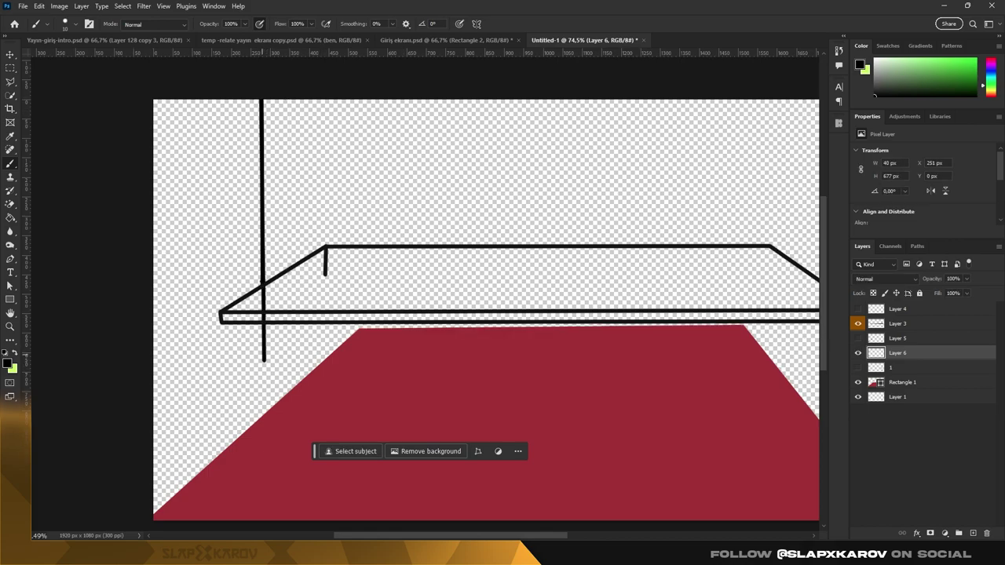
{"action": "scroll", "coordinate": [487, 314], "scroll_direction": "down", "scroll_amount": 2}
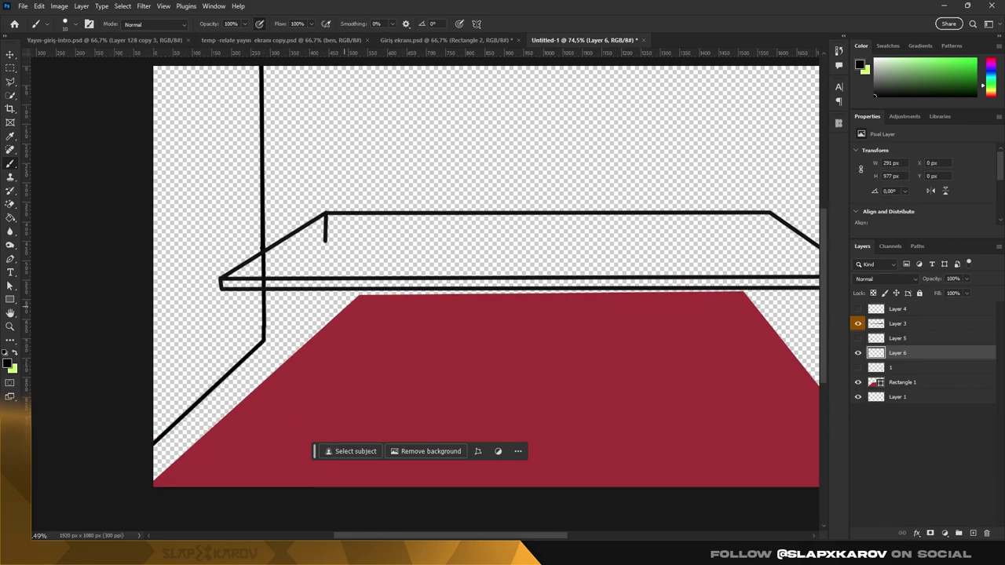
{"action": "scroll", "coordinate": [487, 314], "scroll_direction": "right", "scroll_amount": 5}
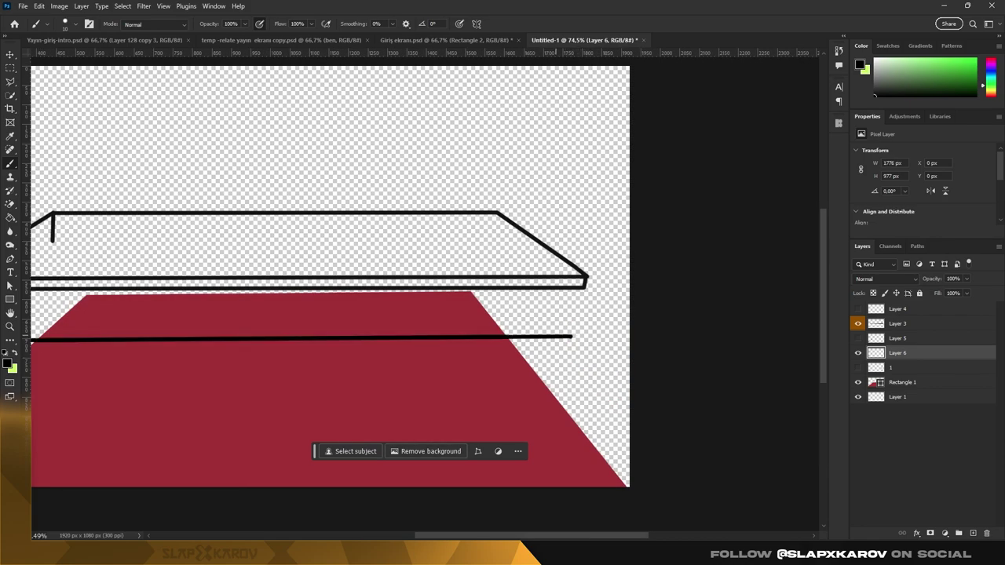
{"action": "key", "text": "ctrl+z"}
{"action": "scroll", "coordinate": [330, 314], "scroll_direction": "up", "scroll_amount": 1}
- Hide the red floor and shelf, zoom out, and view the Yayin-giris-intro.psd mockup
{"action": "key", "text": "z"}
{"action": "scroll", "coordinate": [330, 290], "scroll_direction": "down", "scroll_amount": 2}
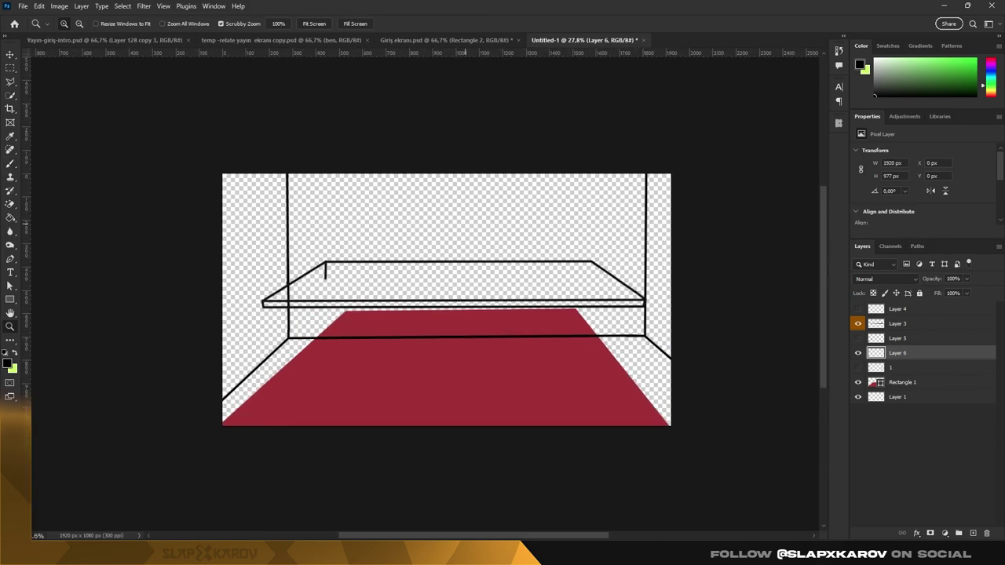
{"action": "left_click", "coordinate": [447, 310]}
{"action": "left_click", "coordinate": [857, 382]}
{"action": "left_click", "coordinate": [858, 324]}
{"action": "left_click_drag", "start_coordinate": [448, 310], "coordinate": [416, 310]}
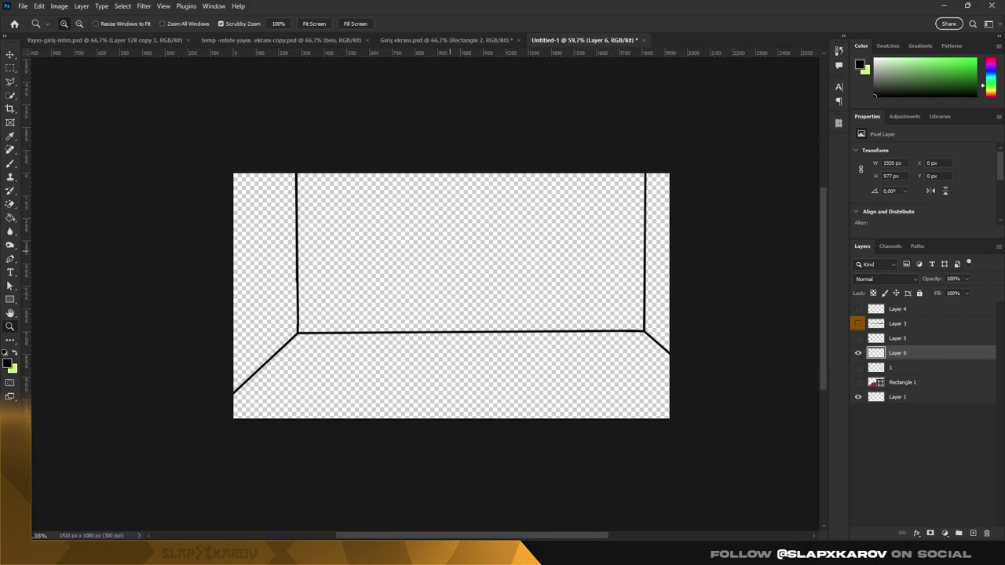
{"action": "left_click", "coordinate": [280, 40]}
- Return to Untitled-1 and show and select the shelf Layer 3
{"action": "key", "text": "ctrl+Tab"}
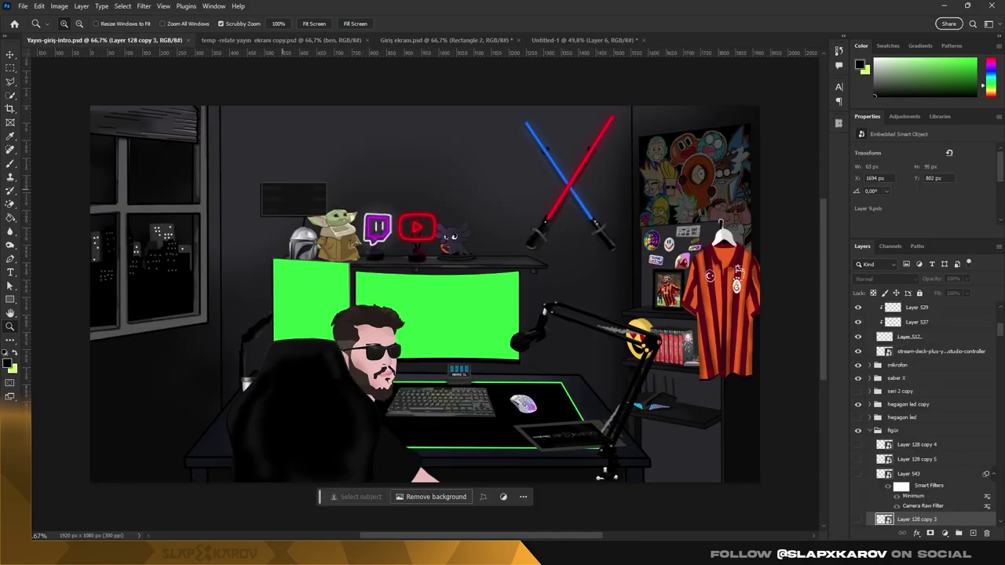
{"action": "key", "text": "ctrl+Tab"}
{"action": "left_click", "coordinate": [858, 324]}
{"action": "left_click", "coordinate": [897, 324]}
- Move the shelf down slightly and add a new layer for the 2x/3x notes
{"action": "key", "text": "ctrl+t"}
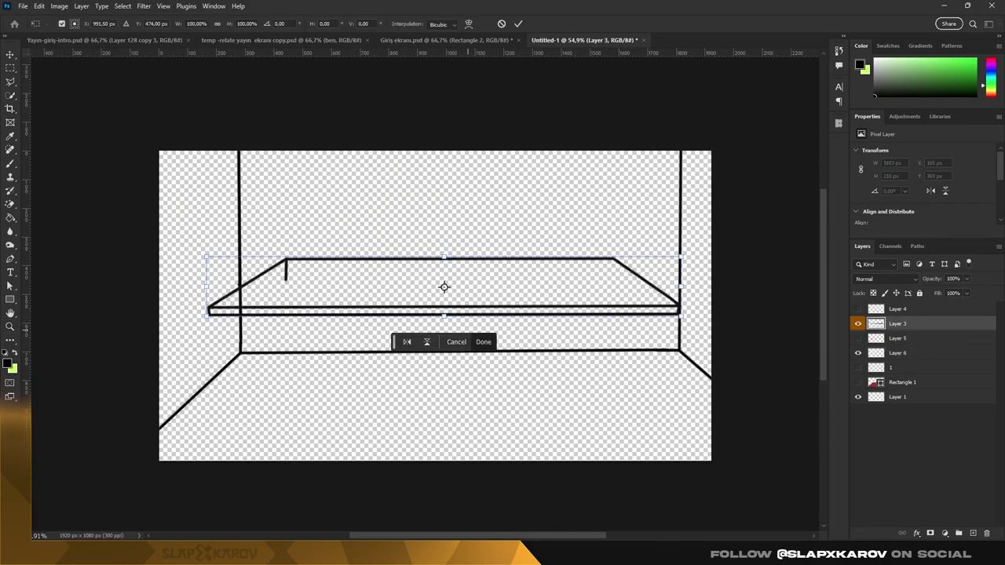
{"action": "left_click_drag", "start_coordinate": [445, 286], "coordinate": [444, 313]}
{"action": "key", "text": "Return"}
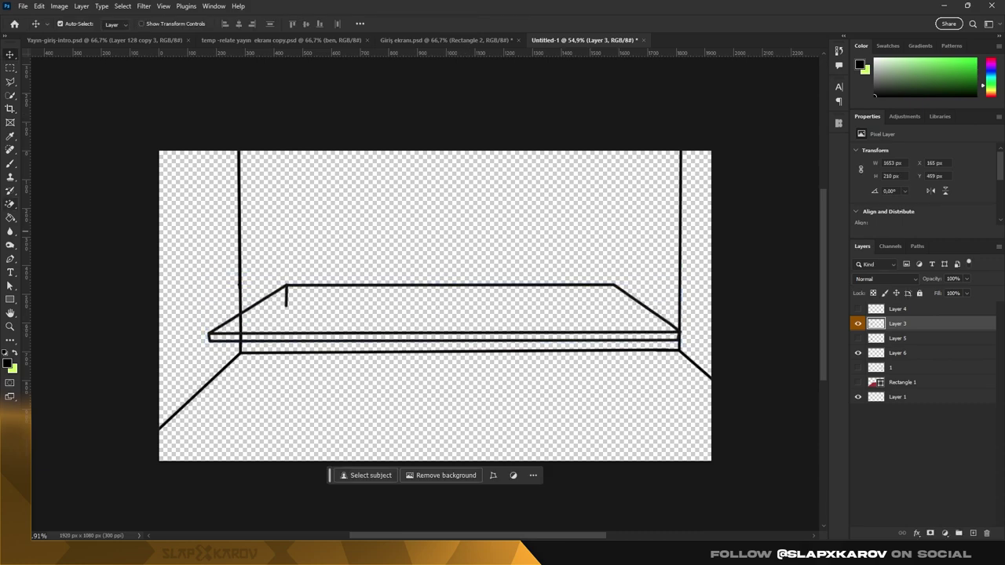
{"action": "key", "text": "b"}
{"action": "key", "text": "ctrl+shift+alt+n"}
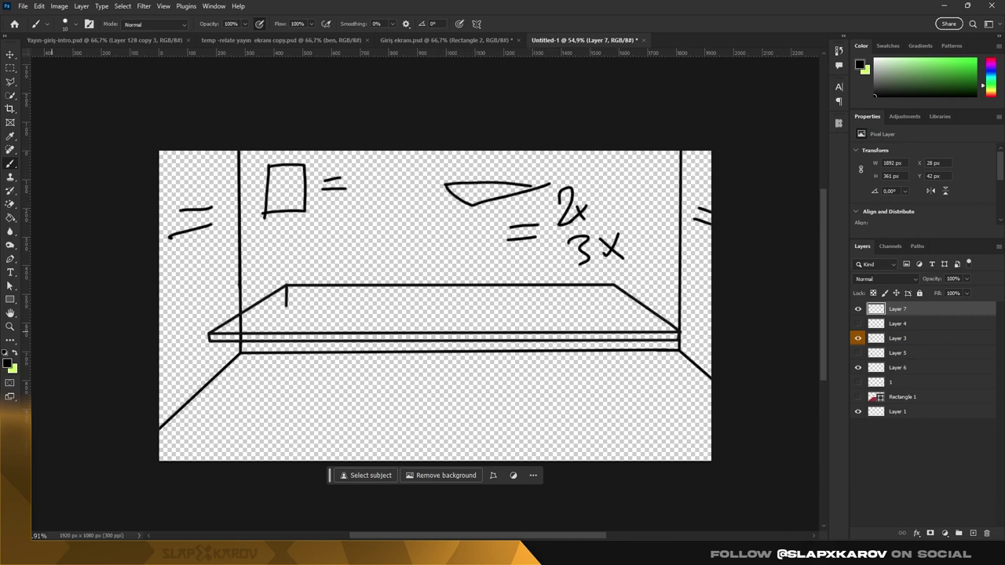
- Set bright green as brush colour and move the shelf down slightly
{"action": "left_click", "coordinate": [967, 62]}
{"action": "left_click", "coordinate": [897, 353]}
{"action": "key", "text": "ctrl+t"}
{"action": "left_click_drag", "start_coordinate": [444, 313], "coordinate": [444, 330]}
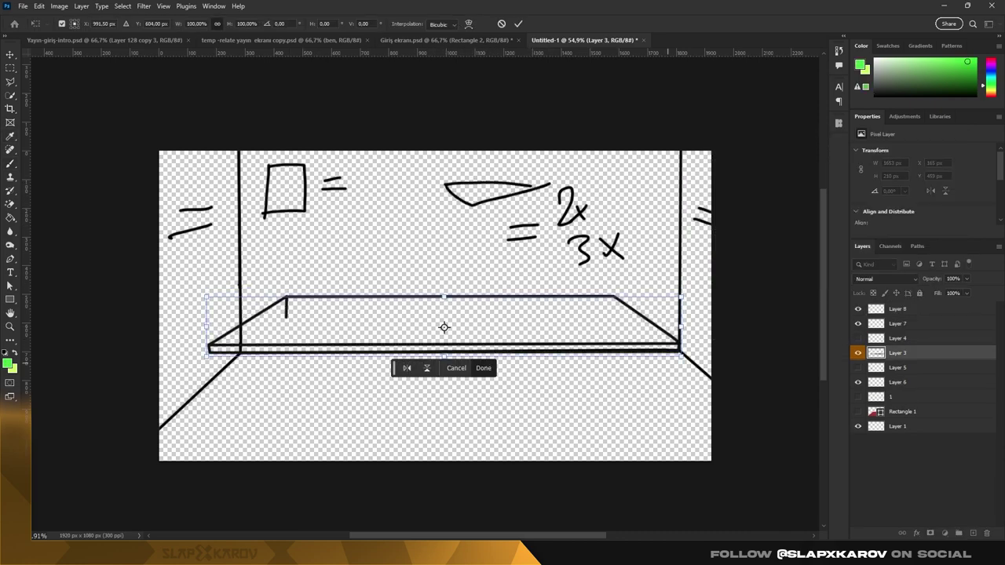
{"action": "key", "text": "Return"}
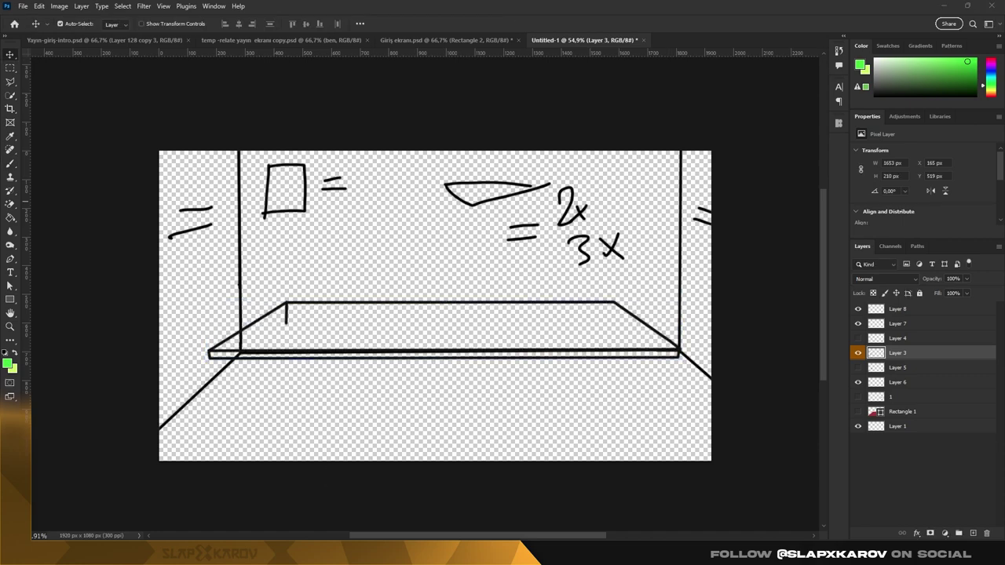
- Move the shelf drawing further down and to the right
{"action": "key", "text": "alt+period"}
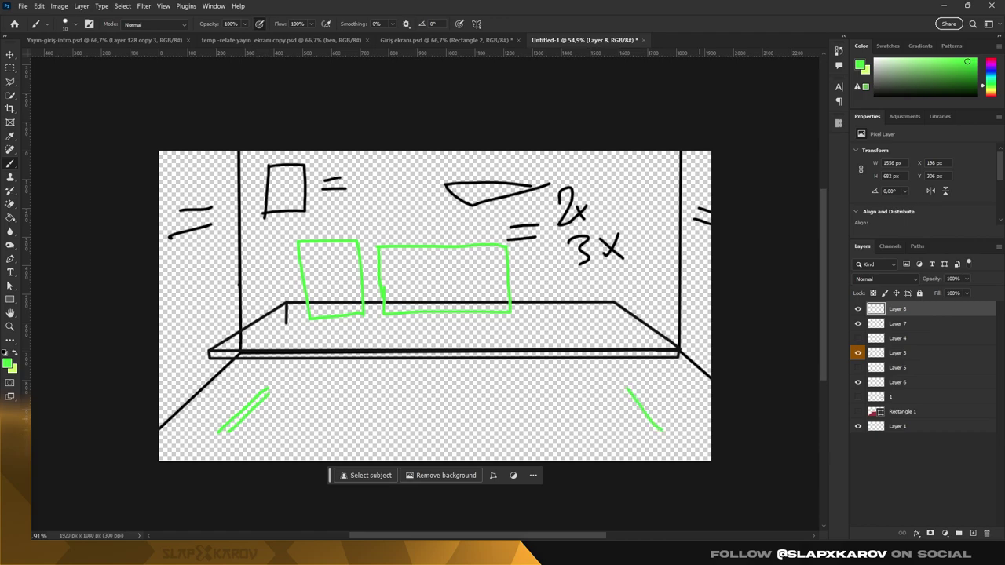
{"action": "left_click", "coordinate": [445, 315], "text": "ctrl"}
{"action": "key", "text": "ctrl+t"}
{"action": "left_click_drag", "start_coordinate": [445, 331], "coordinate": [450, 342]}
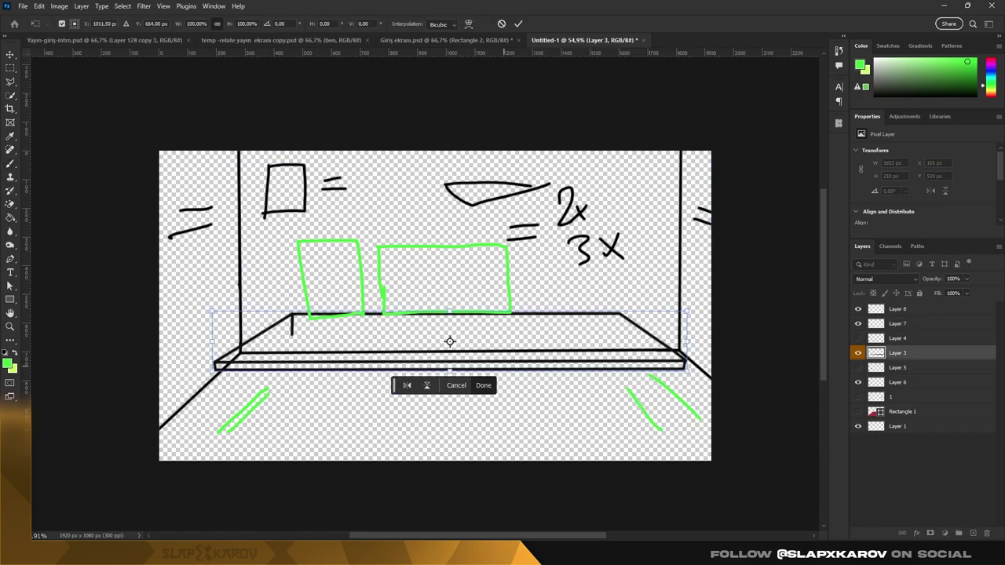
{"action": "key", "text": "Return"}
- Hide the sketch, wall and floor layers and stretch the shelf wider and lower
{"action": "left_click", "coordinate": [857, 308]}
{"action": "left_click", "coordinate": [858, 324]}
{"action": "left_click", "coordinate": [858, 367]}
{"action": "left_click", "coordinate": [857, 383]}
{"action": "key", "text": "ctrl+t"}
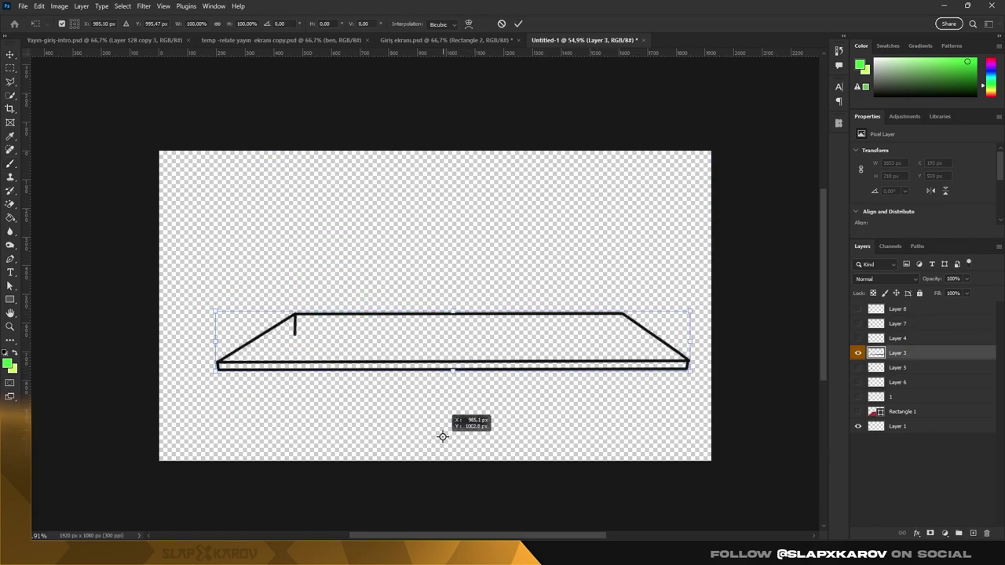
{"action": "left_click_drag", "start_coordinate": [690, 365], "coordinate": [711, 396]}
{"action": "key", "text": "Return"}
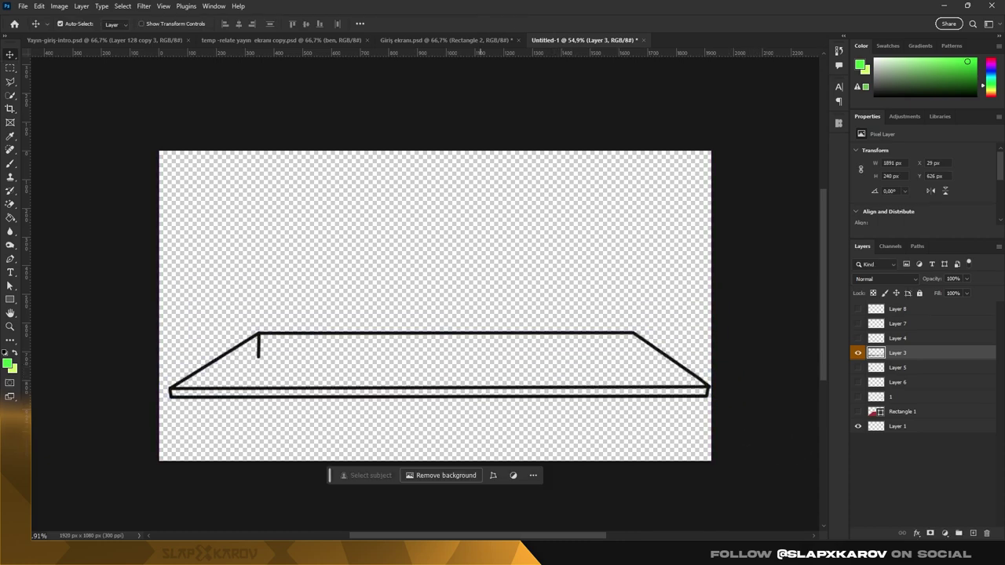
- Restore the wall and floor line layers and raise the shelf by 16 px
{"action": "left_click", "coordinate": [857, 338]}
{"action": "left_click", "coordinate": [897, 368]}
{"action": "left_click", "coordinate": [858, 324]}
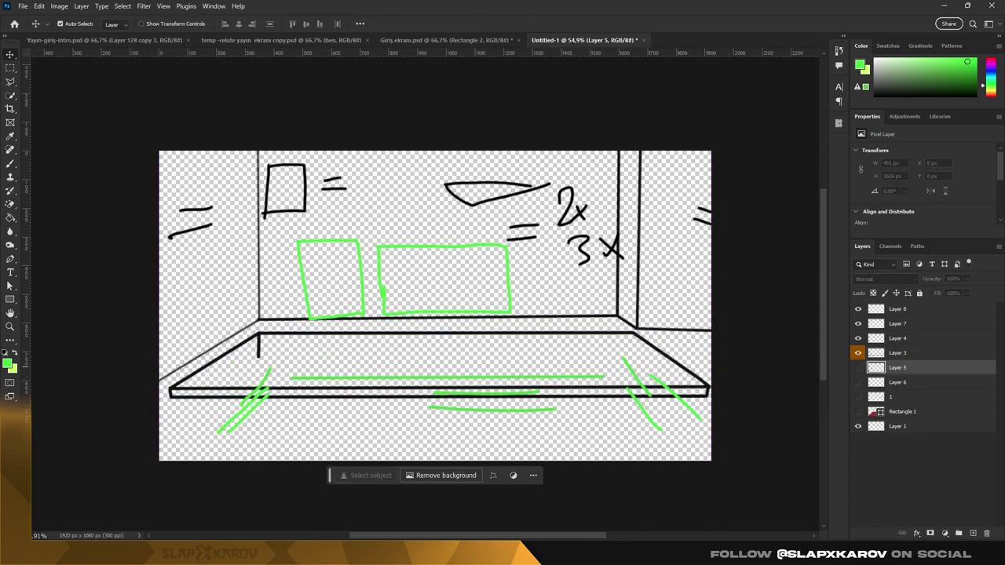
{"action": "left_click", "coordinate": [857, 383]}
{"action": "left_click", "coordinate": [857, 338]}
{"action": "left_click", "coordinate": [897, 353]}
{"action": "key", "text": "ctrl+t"}
{"action": "left_click_drag", "start_coordinate": [438, 365], "coordinate": [439, 360]}
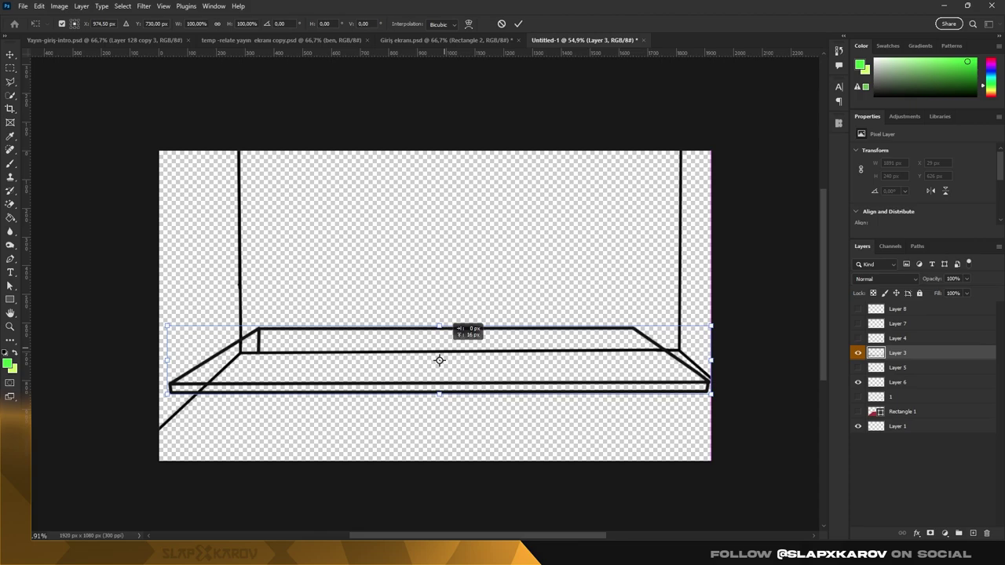
{"action": "key", "text": "Return"}
- Add a new empty painting layer and bring up the Yayin-giris-intro.psd mockup
{"action": "key", "text": "ctrl+shift+alt+n"}
{"action": "scroll", "coordinate": [435, 281], "scroll_direction": "down", "scroll_amount": 1}
{"action": "key", "text": "b"}
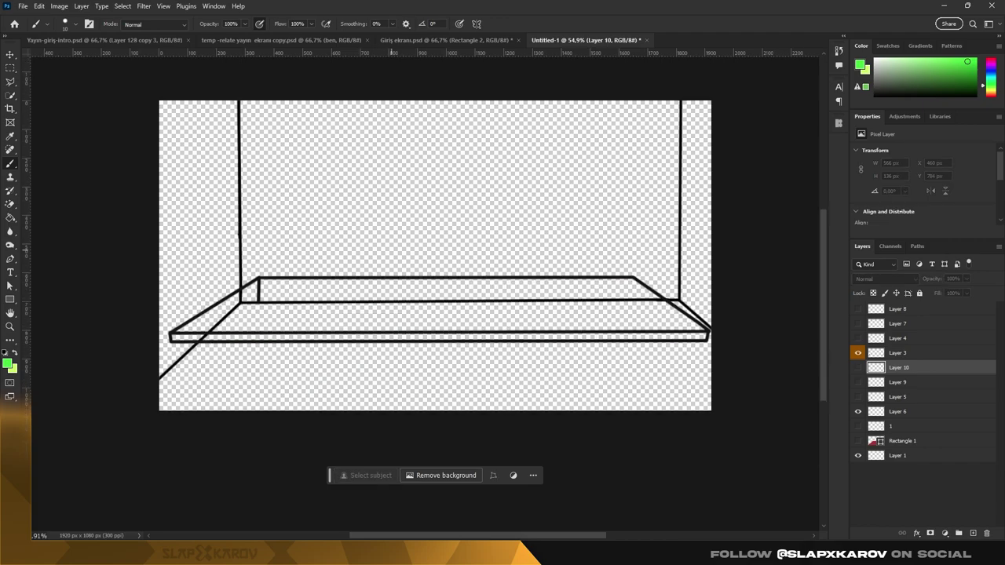
{"action": "key", "text": "ctrl+shift+Tab"}
{"action": "key", "text": "ctrl+shift+Tab"}
{"action": "key", "text": "ctrl+shift+Tab"}
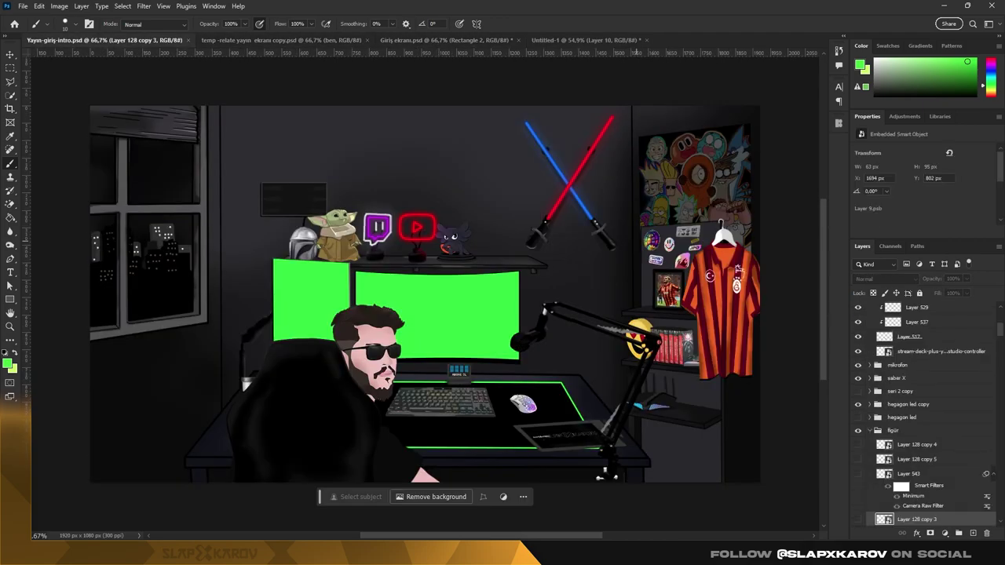
{"action": "key", "text": "ctrl+shift+Tab"}
- Group the sketch layers as Qe and add a new empty layer for the wall fills
{"action": "key", "text": "ctrl+alt+a"}
{"action": "key", "text": "ctrl+g"}
{"action": "double_click", "coordinate": [898, 307]}
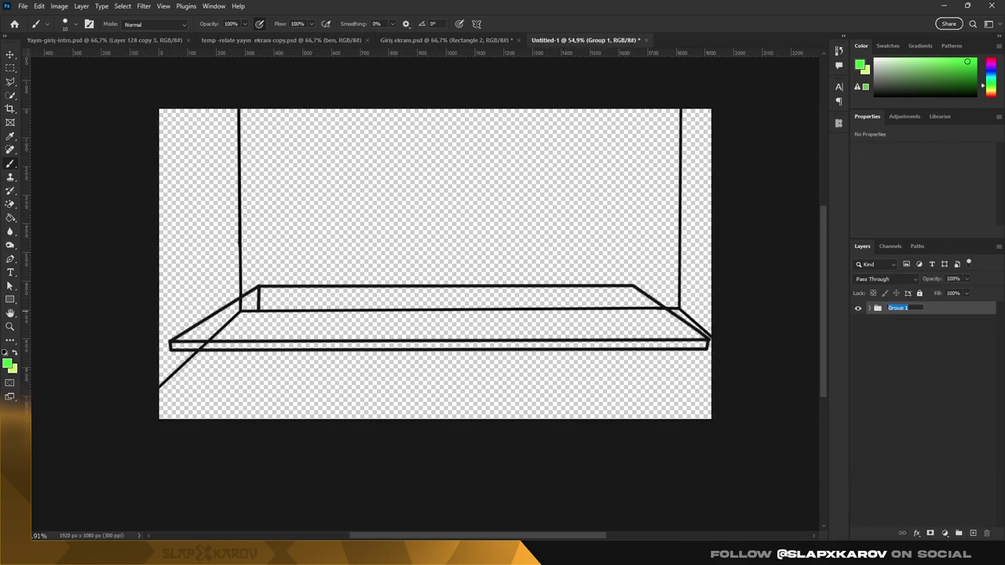
{"action": "type", "text": "Qe"}
{"action": "key", "text": "ctrl+shift+alt+n"}
- Trace the left wall and fill it with grey #6b6b6b
{"action": "left_click", "coordinate": [11, 259]}
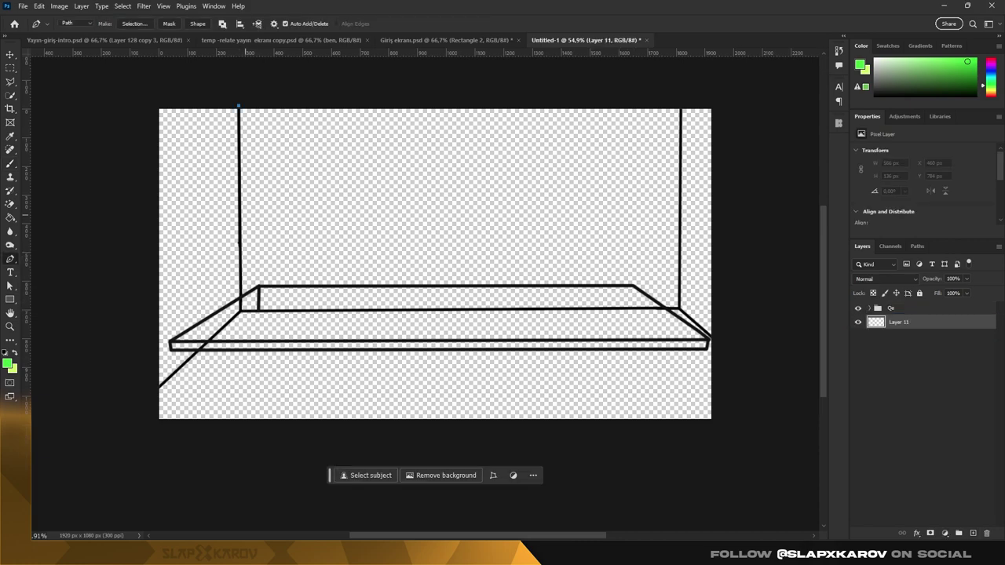
{"action": "left_click", "coordinate": [134, 24]}
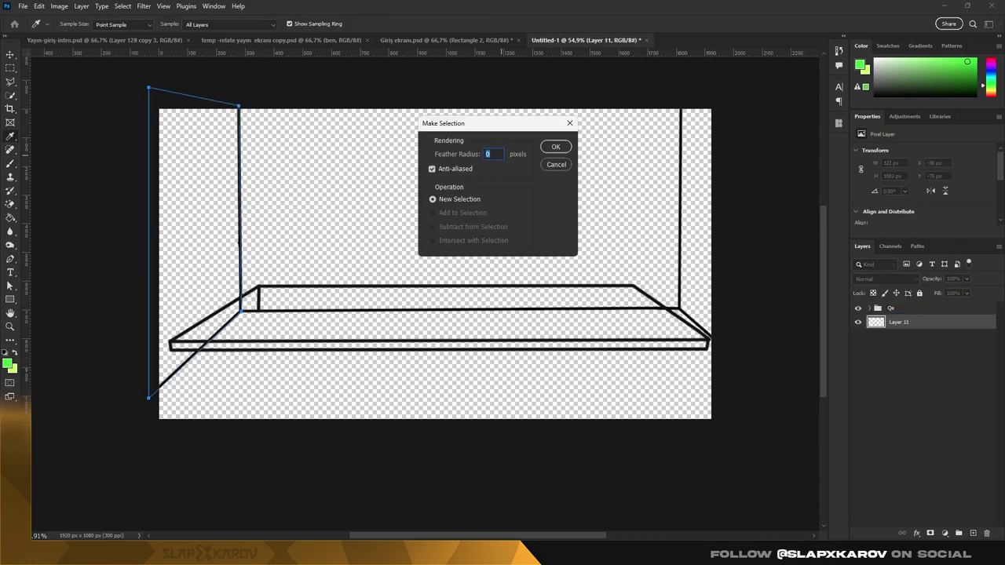
{"action": "key", "text": "Return"}
{"action": "left_click", "coordinate": [945, 534]}
{"action": "left_click", "coordinate": [693, 245]}
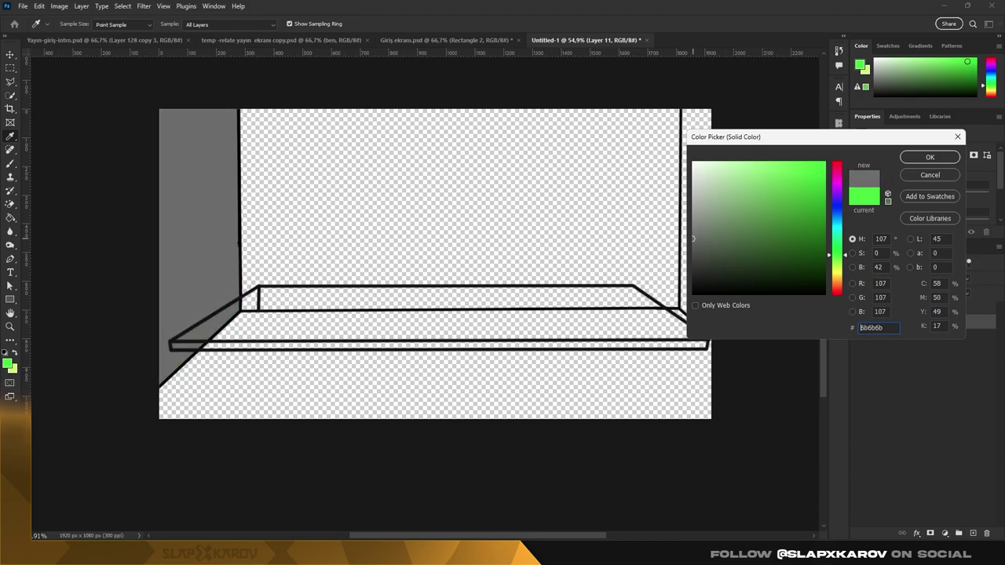
{"action": "key", "text": "Return"}
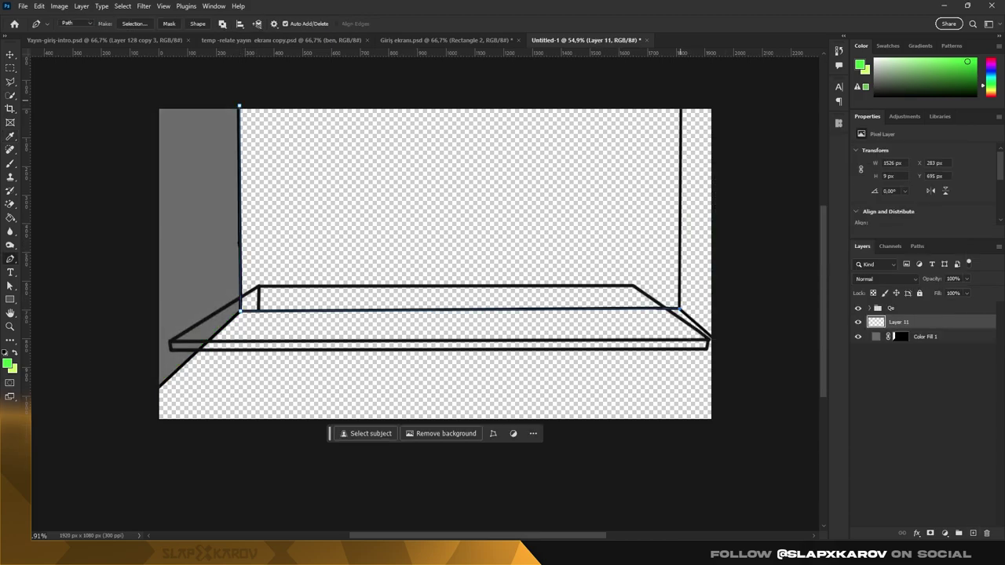
- Turn the back wall outline into a selection and fill it dark grey #333333
{"action": "right_click", "coordinate": [432, 209]}
{"action": "left_click", "coordinate": [449, 256]}
{"action": "key", "text": "Return"}
{"action": "left_click", "coordinate": [945, 533]}
{"action": "left_click", "coordinate": [693, 269]}
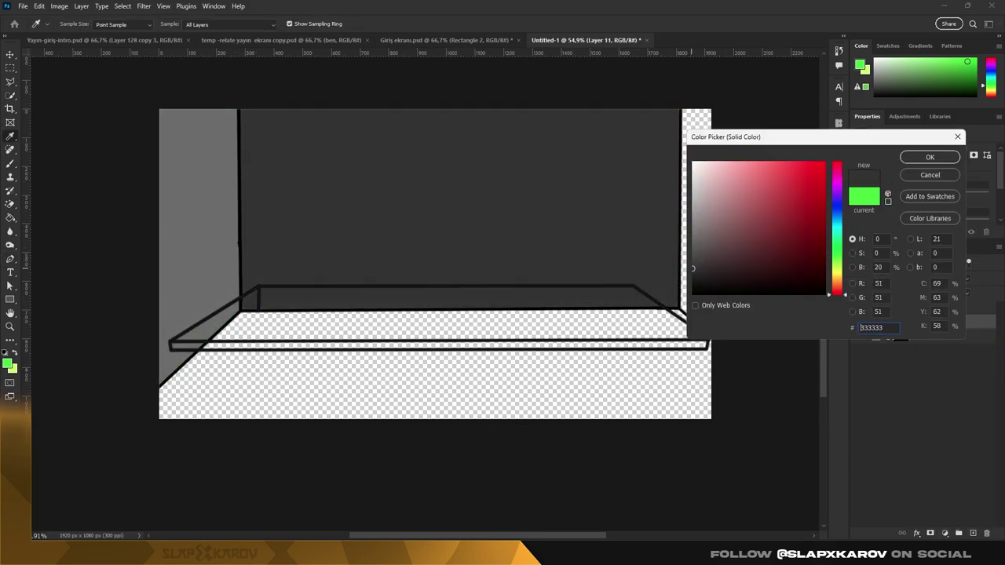
{"action": "key", "text": "Return"}
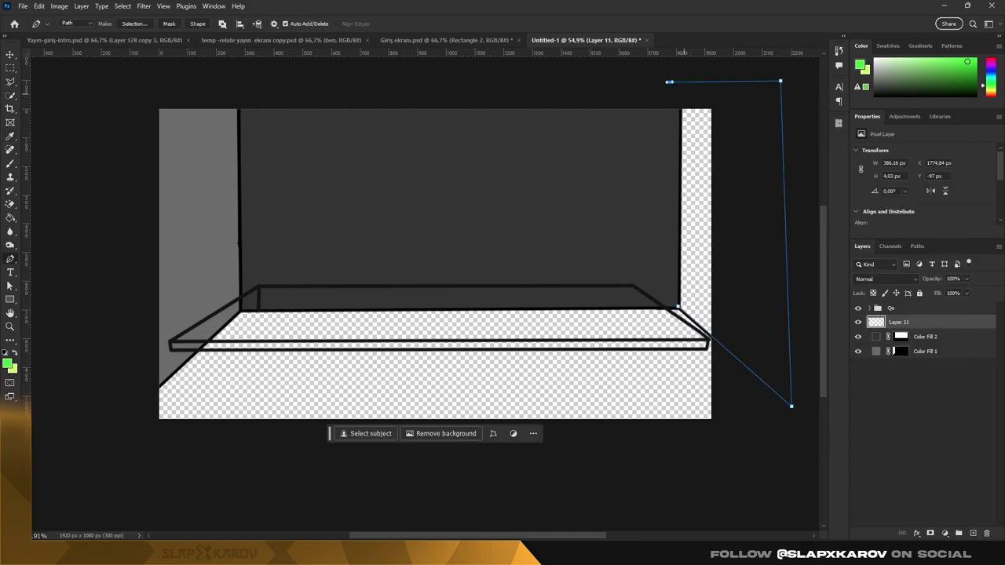
- Turn the right wall outline into a selection and fill it grey #6b6b6b
{"action": "right_click", "coordinate": [704, 222]}
{"action": "left_click", "coordinate": [720, 269]}
{"action": "key", "text": "Return"}
{"action": "left_click", "coordinate": [945, 533]}
{"action": "left_click", "coordinate": [934, 349]}
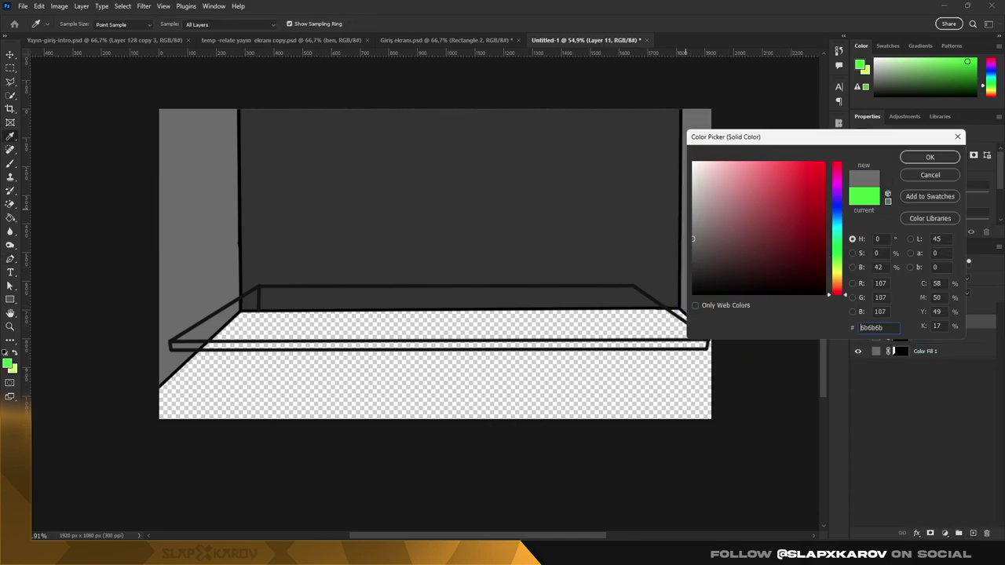
{"action": "key", "text": "Return"}
- Group the three wall fills as 'base' with a yellow label and add a new layer above
{"action": "key", "text": "z"}
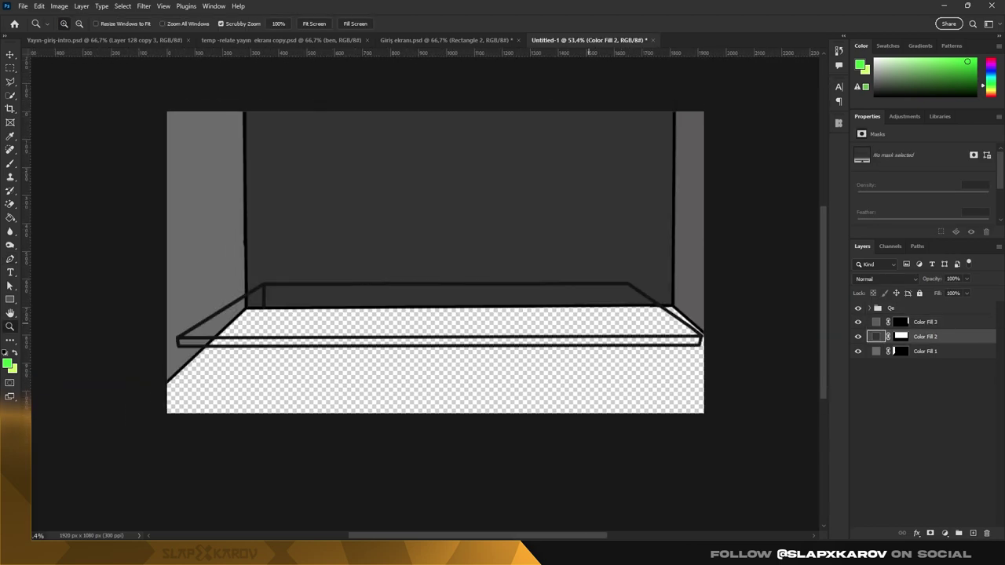
{"action": "key", "text": "ctrl+g"}
{"action": "right_click", "coordinate": [913, 336]}
{"action": "left_click", "coordinate": [856, 462]}
{"action": "key", "text": "ctrl+shift+alt+n"}
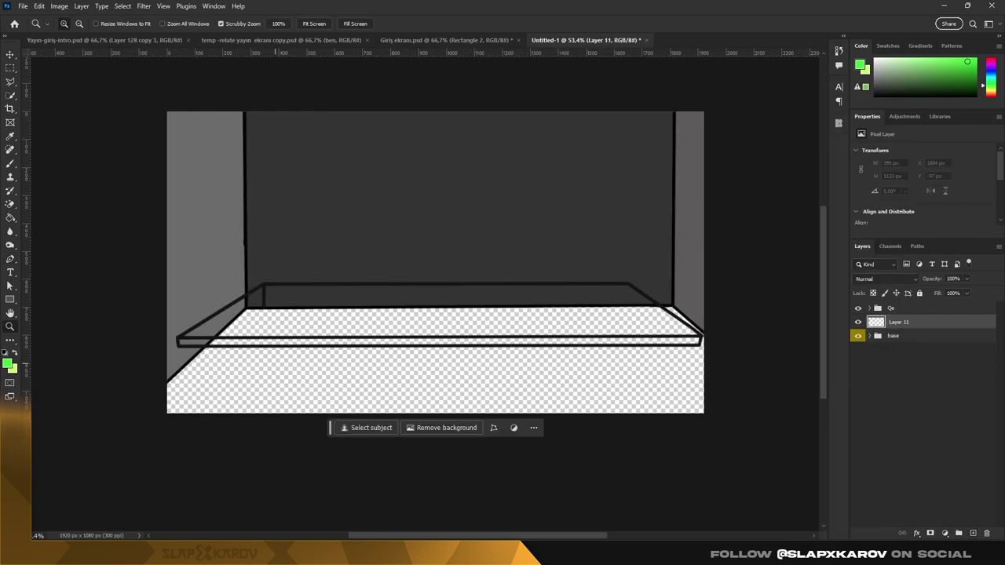
{"action": "left_click_drag", "start_coordinate": [637, 311], "coordinate": [656, 312]}
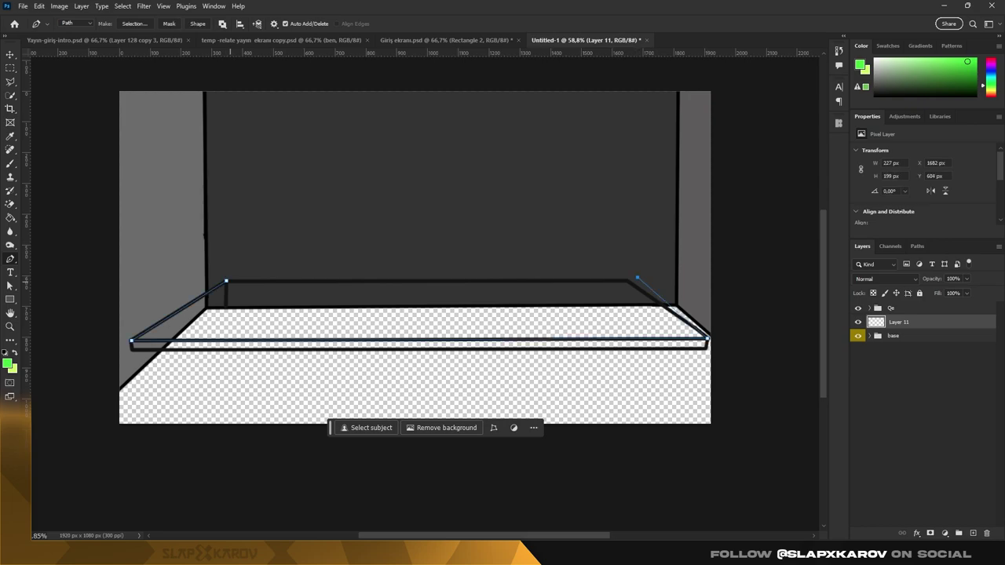
- Turn the desk top outline into a selection and fill it with solid black
{"action": "right_click", "coordinate": [417, 78]}
{"action": "left_click", "coordinate": [463, 129]}
{"action": "key", "text": "Return"}
{"action": "left_click", "coordinate": [945, 533]}
{"action": "left_click", "coordinate": [938, 350]}
{"action": "left_click", "coordinate": [931, 153]}
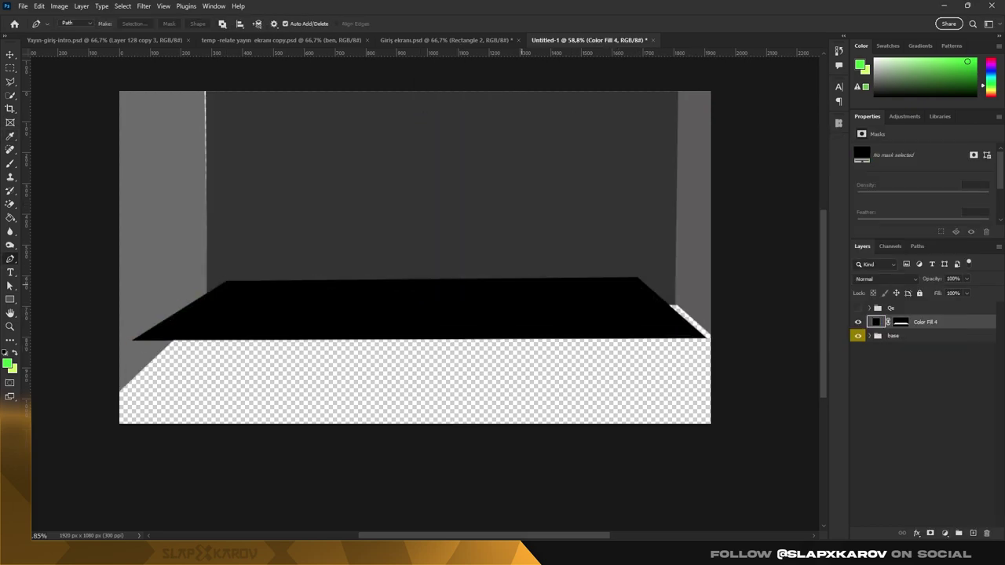
- Transform the black desk top, select the left wall fill's mask, and zoom out to the whole room
{"action": "key", "text": "ctrl+t"}
{"action": "key", "text": "Return"}
{"action": "scroll", "coordinate": [235, 330], "scroll_direction": "up", "scroll_amount": 5}
{"action": "left_click", "coordinate": [871, 336]}
{"action": "left_click", "coordinate": [909, 379]}
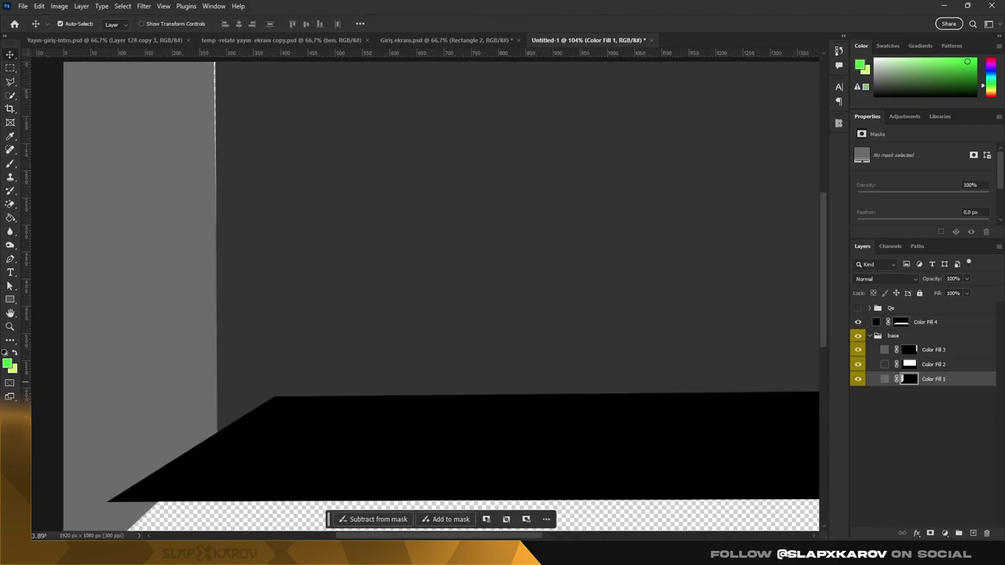
{"action": "key", "text": "b"}
{"action": "right_click", "coordinate": [267, 165]}
{"action": "key", "text": "Escape"}
{"action": "key", "text": "z"}
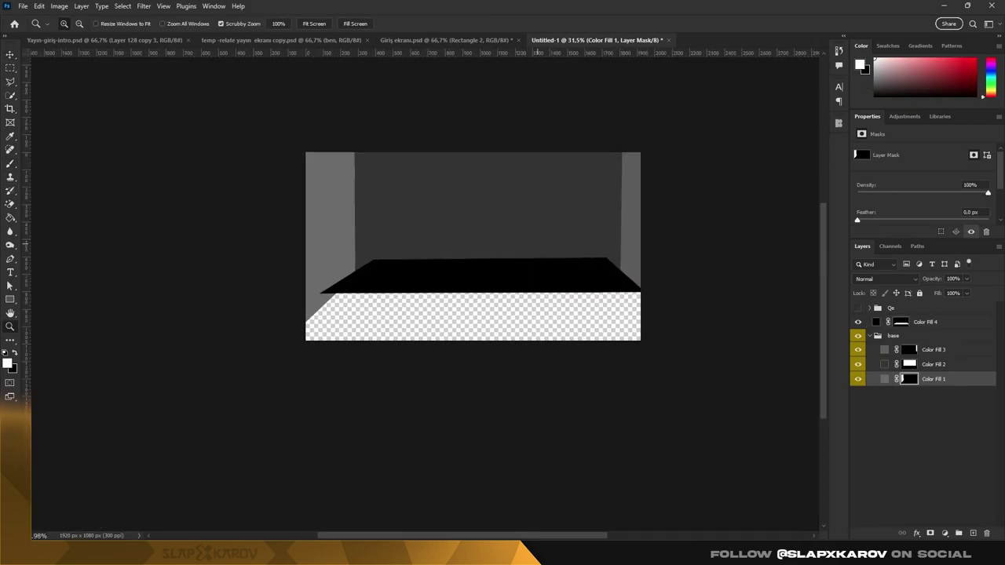
{"action": "key", "text": "ctrl+minus"}
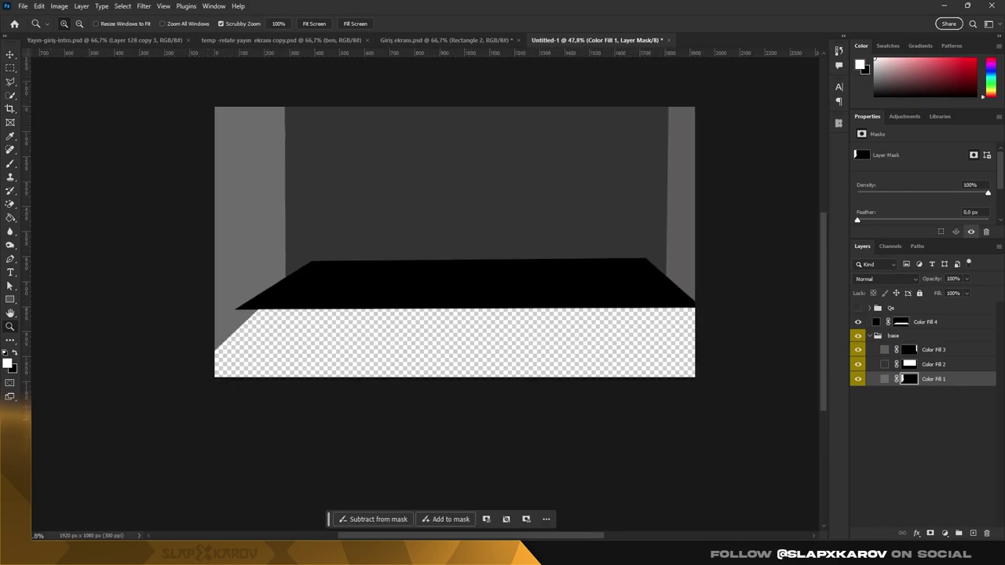
- Add a light grey floor rectangle with its lower corners pulled outward in perspective
{"action": "key", "text": "ctrl+v"}
{"action": "key", "text": "ctrl+t"}
{"action": "left_click_drag", "start_coordinate": [184, 414], "coordinate": [91, 414]}
{"action": "left_click_drag", "start_coordinate": [770, 414], "coordinate": [786, 472]}
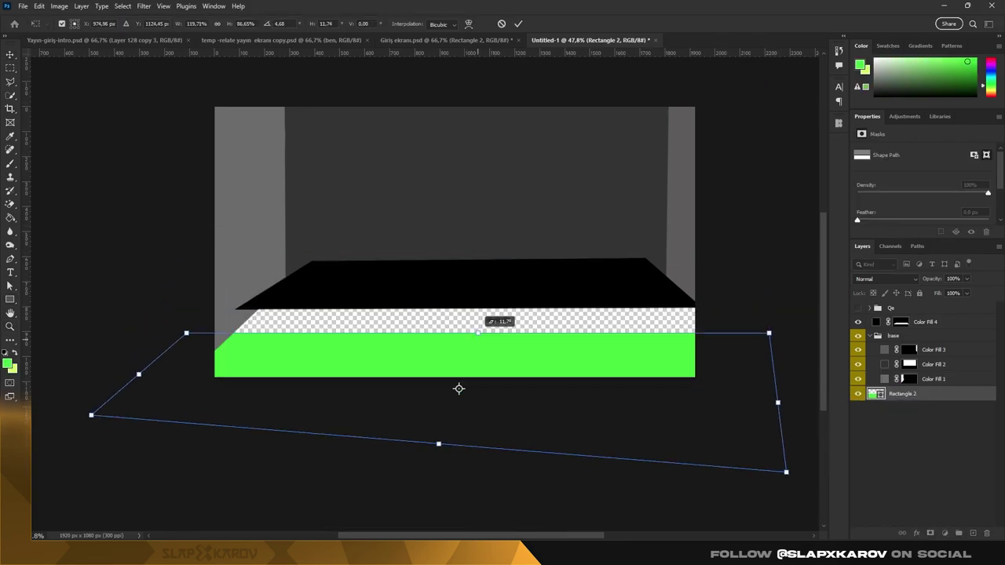
{"action": "double_click", "coordinate": [875, 394]}
{"action": "left_click", "coordinate": [702, 208]}
{"action": "left_click", "coordinate": [927, 155]}
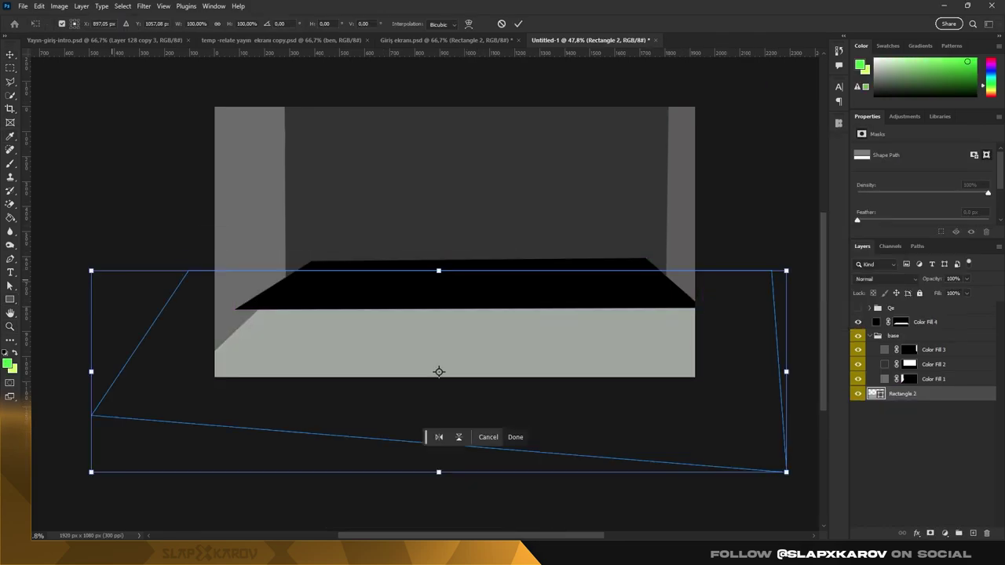
{"action": "key", "text": "Return"}
{"action": "left_click", "coordinate": [901, 322], "text": "ctrl"}
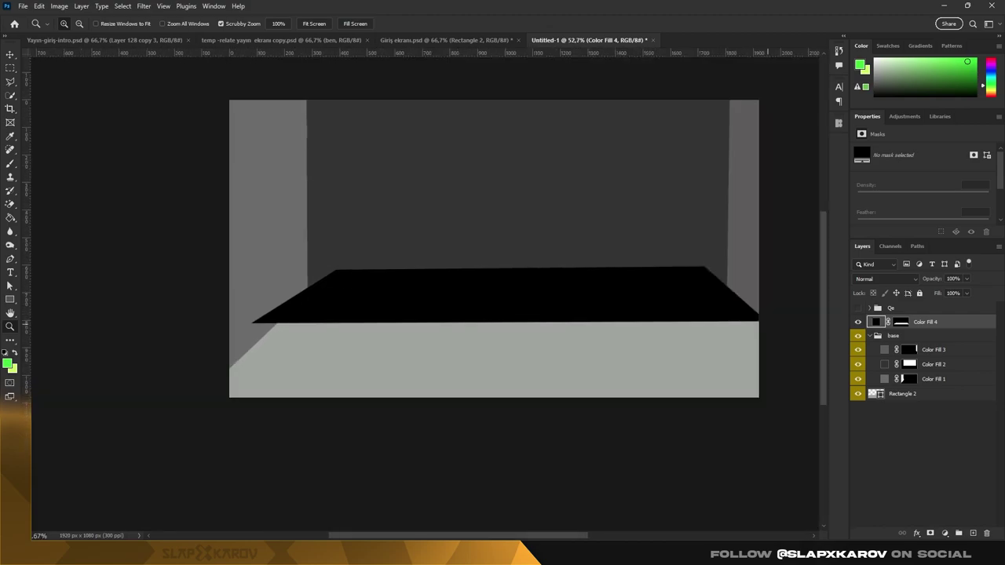
{"action": "left_click", "coordinate": [945, 533]}
- Add a green #42e815 gradient fill over the desk top
{"action": "left_click", "coordinate": [940, 358]}
{"action": "left_click", "coordinate": [774, 152]}
{"action": "double_click", "coordinate": [933, 366]}
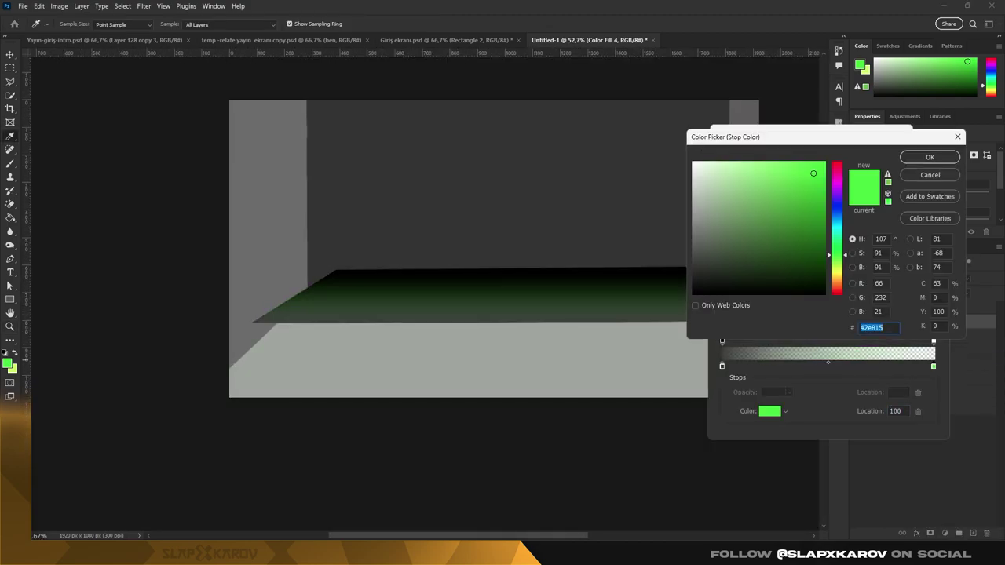
{"action": "left_click", "coordinate": [693, 247]}
{"action": "left_click", "coordinate": [930, 157]}
{"action": "double_click", "coordinate": [933, 366]}
{"action": "left_click", "coordinate": [929, 157]}
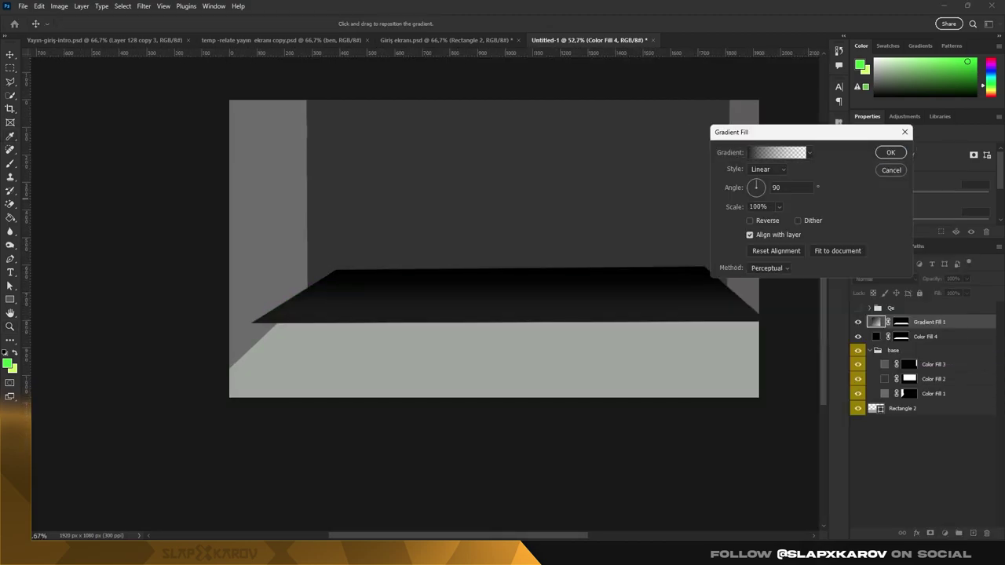
{"action": "double_click", "coordinate": [909, 364]}
{"action": "key", "text": "Return"}
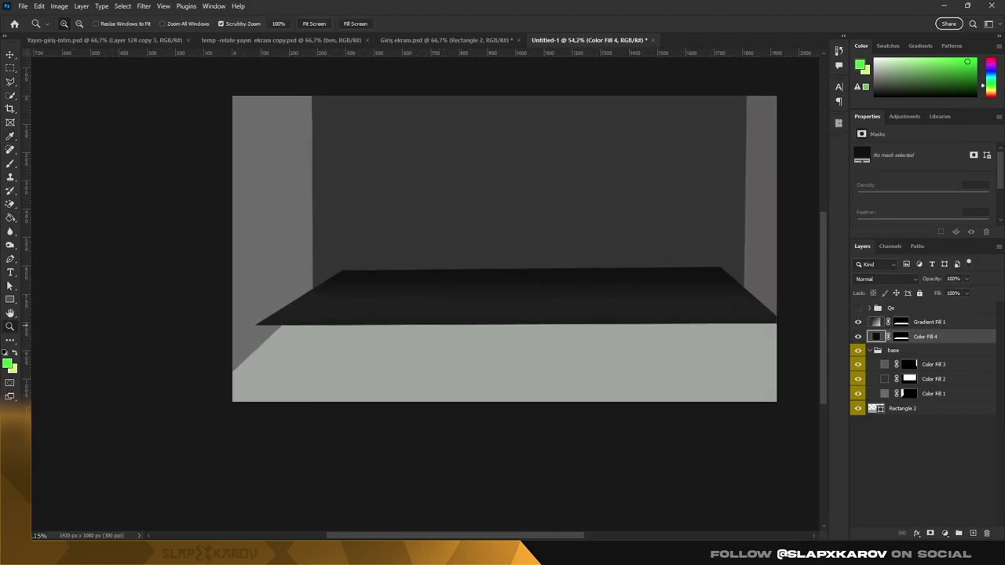
- Group the desk layers as 'desk' with a red colour label
{"action": "key", "text": "ctrl+g"}
{"action": "type", "text": "esk"}
{"action": "key", "text": "Return"}
{"action": "right_click", "coordinate": [895, 320]}
{"action": "left_click", "coordinate": [872, 445]}
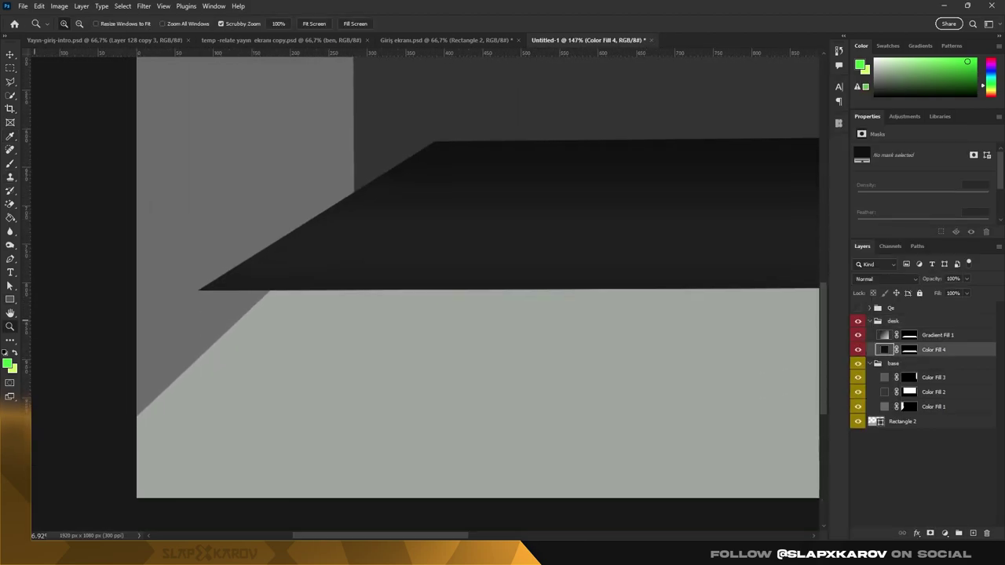
- Draw a near-black rectangle strip at the desk front, about 15 px tall
{"action": "key", "text": "ctrl+plus"}
{"action": "key", "text": "u"}
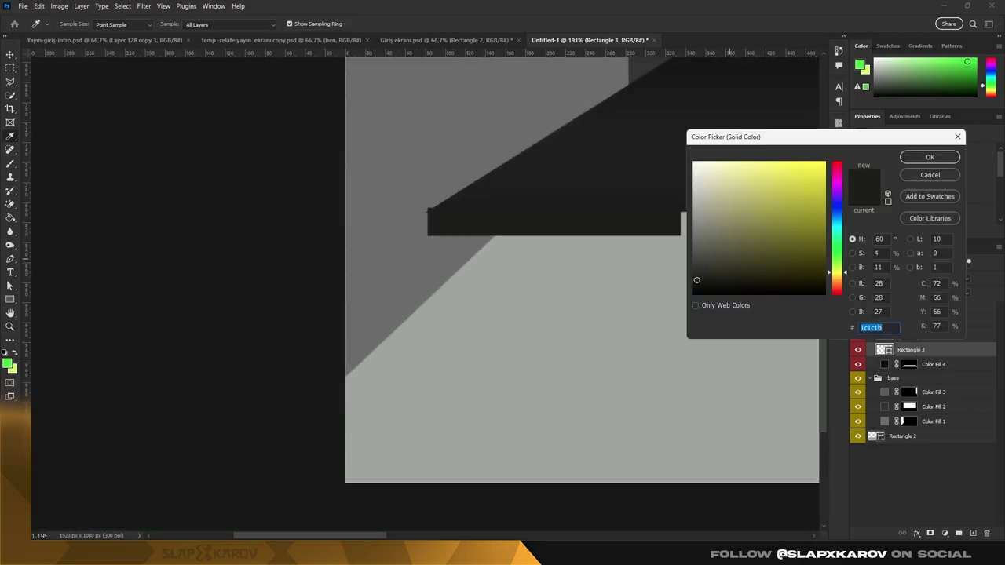
{"action": "key", "text": "z"}
{"action": "left_click", "coordinate": [510, 180]}
{"action": "key", "text": "v"}
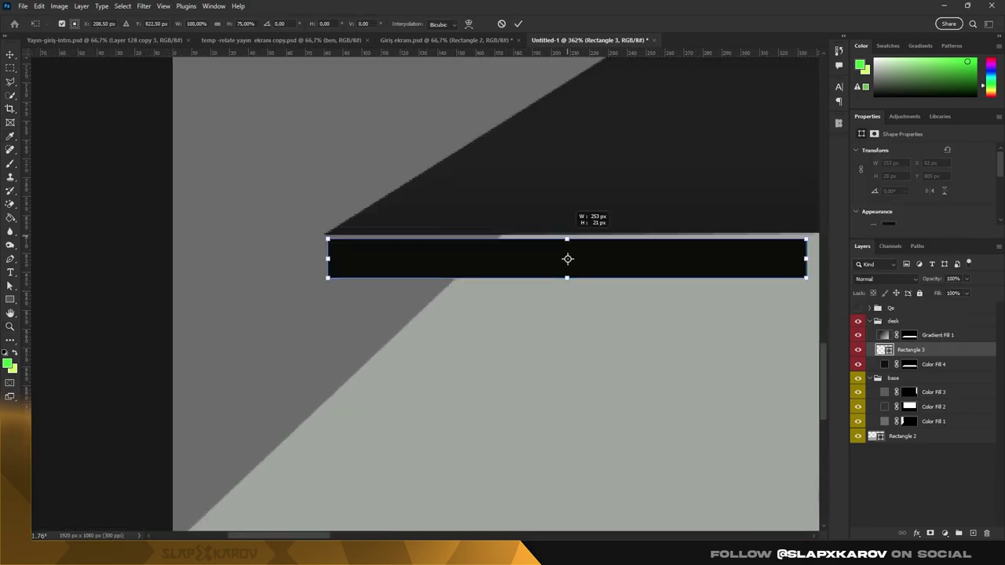
{"action": "left_click_drag", "start_coordinate": [568, 280], "coordinate": [568, 263]}
- Stretch the dark strip wider along the desk front and raise its top edge
{"action": "key", "text": "ctrl+t"}
{"action": "scroll", "coordinate": [503, 283], "scroll_direction": "down", "scroll_amount": 5}
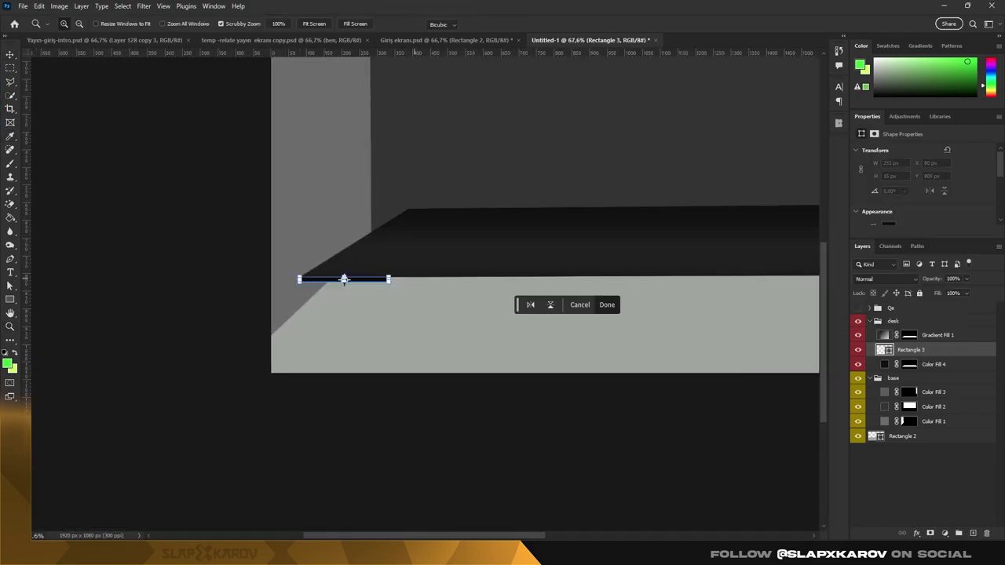
{"action": "left_click_drag", "start_coordinate": [729, 280], "coordinate": [559, 280]}
{"action": "key", "text": "Return"}
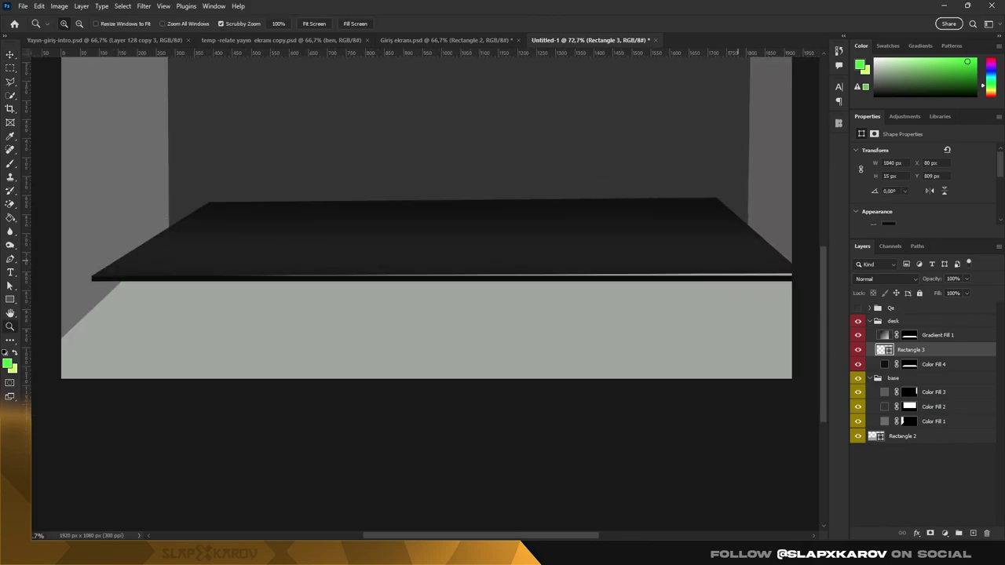
{"action": "scroll", "coordinate": [84, 299], "scroll_direction": "up", "scroll_amount": 3}
{"action": "left_click_drag", "start_coordinate": [84, 298], "coordinate": [86, 287]}
{"action": "key", "text": "Return"}
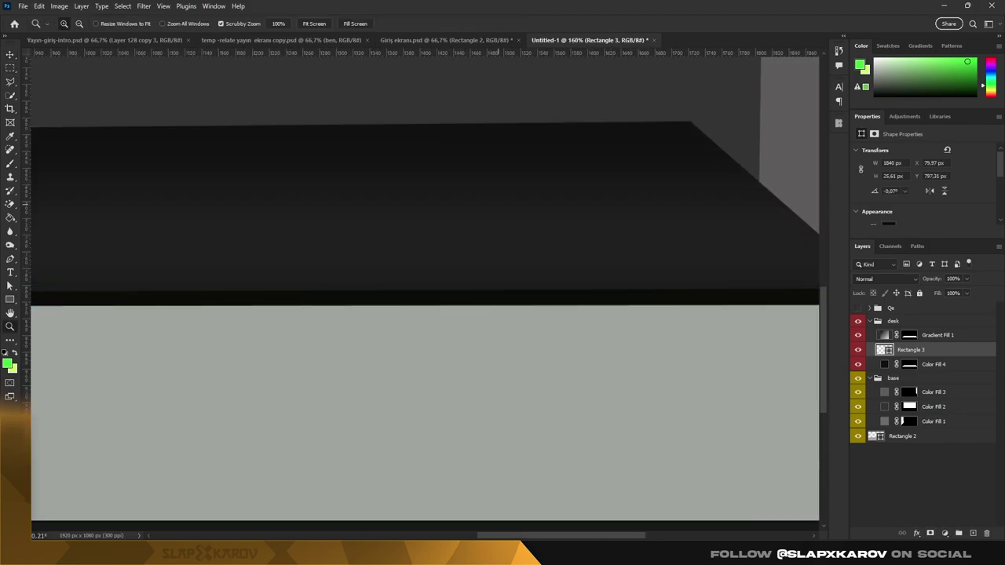
- Refine the dark front strip's shape with another transform
{"action": "scroll", "coordinate": [102, 283], "scroll_direction": "down", "scroll_amount": 2}
{"action": "scroll", "coordinate": [102, 283], "scroll_direction": "up", "scroll_amount": 4}
{"action": "key", "text": "ctrl+t"}
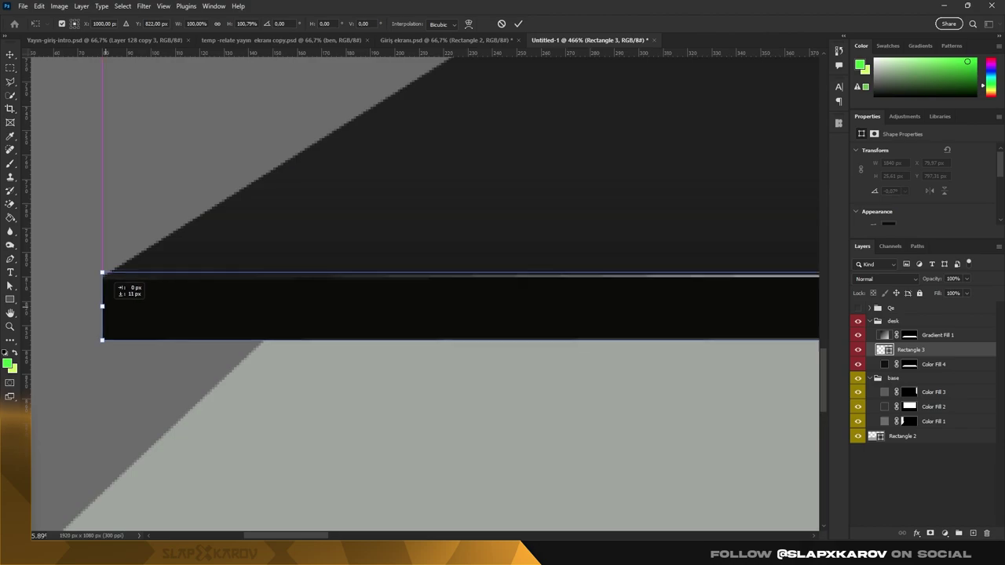
{"action": "scroll", "coordinate": [102, 267], "scroll_direction": "down", "scroll_amount": 5}
{"action": "scroll", "coordinate": [422, 268], "scroll_direction": "up", "scroll_amount": 3}
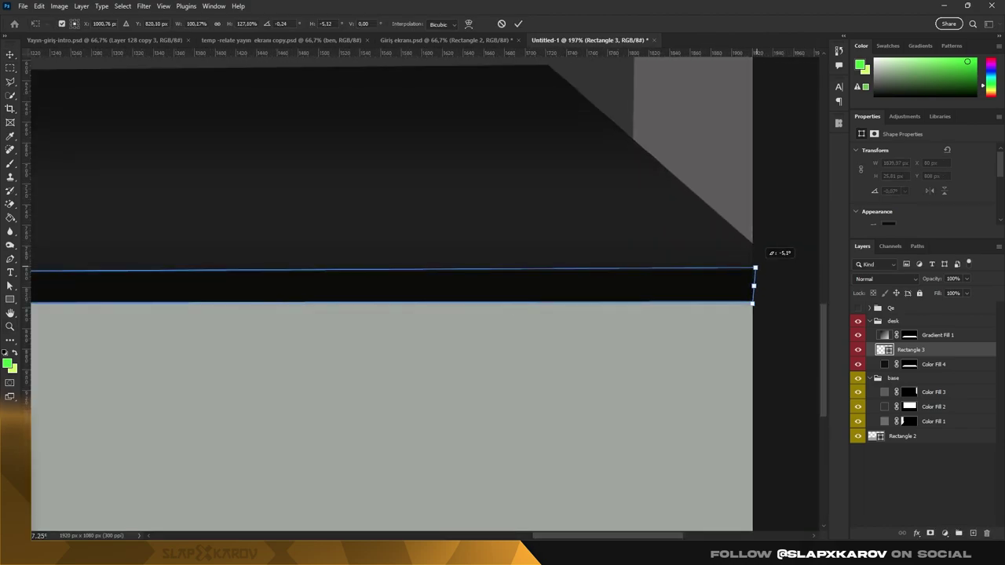
{"action": "key", "text": "Return"}
{"action": "scroll", "coordinate": [306, 224], "scroll_direction": "down", "scroll_amount": 5}
- Collapse the desk group and select the dark front strip layer for transforming
{"action": "left_click", "coordinate": [893, 321]}
{"action": "scroll", "coordinate": [471, 251], "scroll_direction": "down", "scroll_amount": 2}
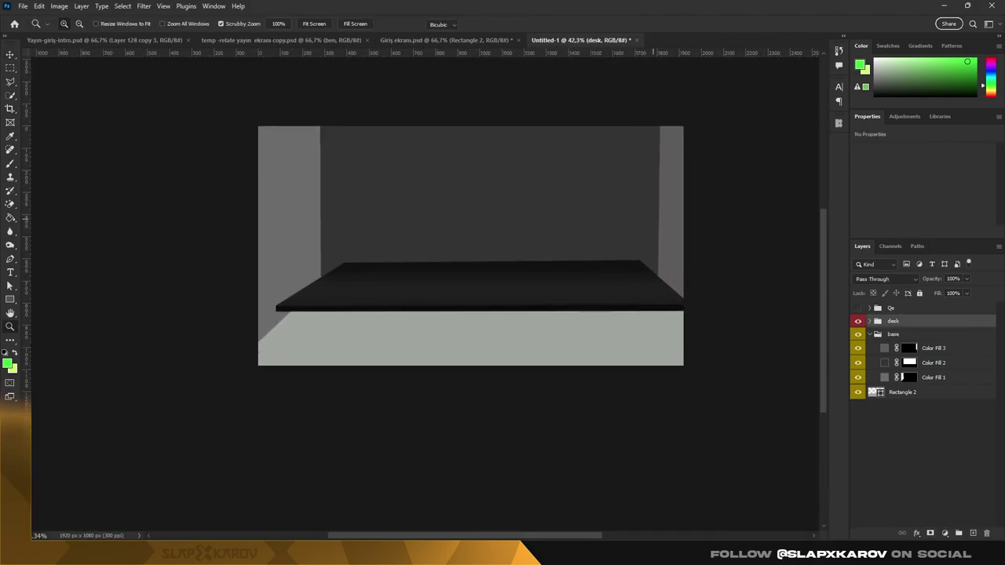
{"action": "key", "text": "v"}
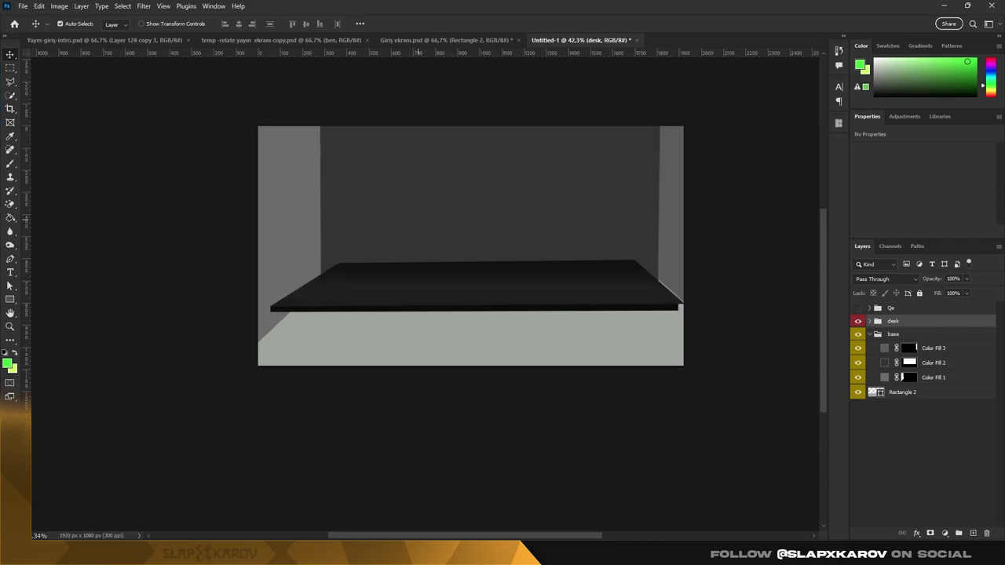
{"action": "left_click", "coordinate": [676, 305]}
{"action": "scroll", "coordinate": [682, 306], "scroll_direction": "up", "scroll_amount": 5}
{"action": "key", "text": "ctrl+t"}
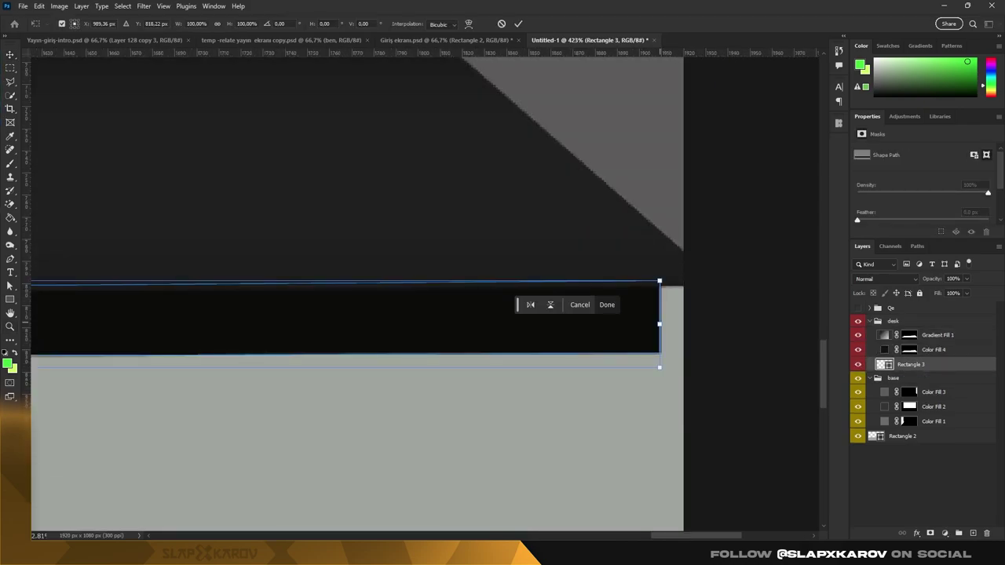
{"action": "key", "text": "Return"}
{"action": "scroll", "coordinate": [424, 290], "scroll_direction": "down", "scroll_amount": 5}
{"action": "left_click", "coordinate": [885, 377], "text": "ctrl"}
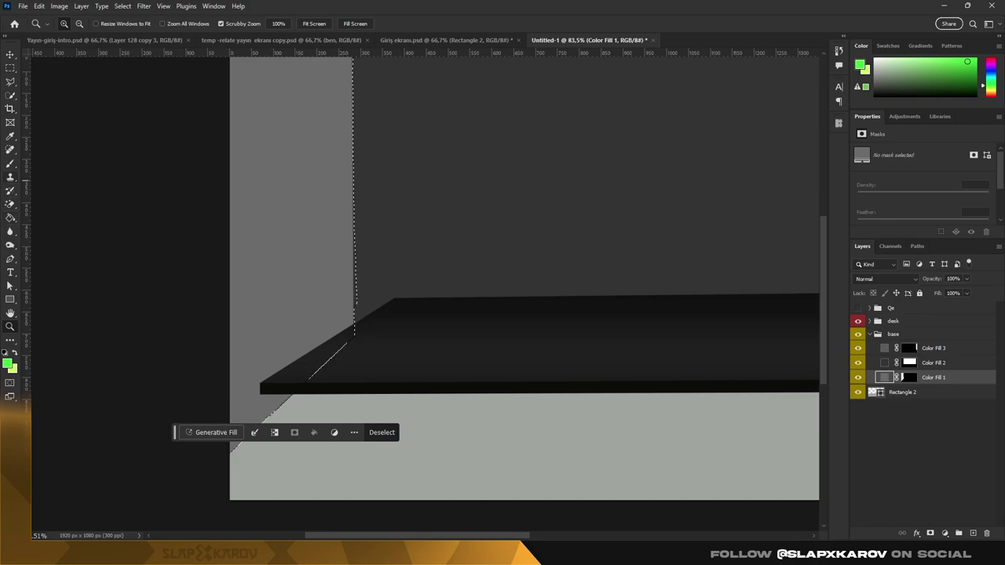
{"action": "left_click", "coordinate": [945, 533]}
{"action": "left_click", "coordinate": [942, 360]}
{"action": "left_click_drag", "start_coordinate": [267, 314], "coordinate": [345, 315]}
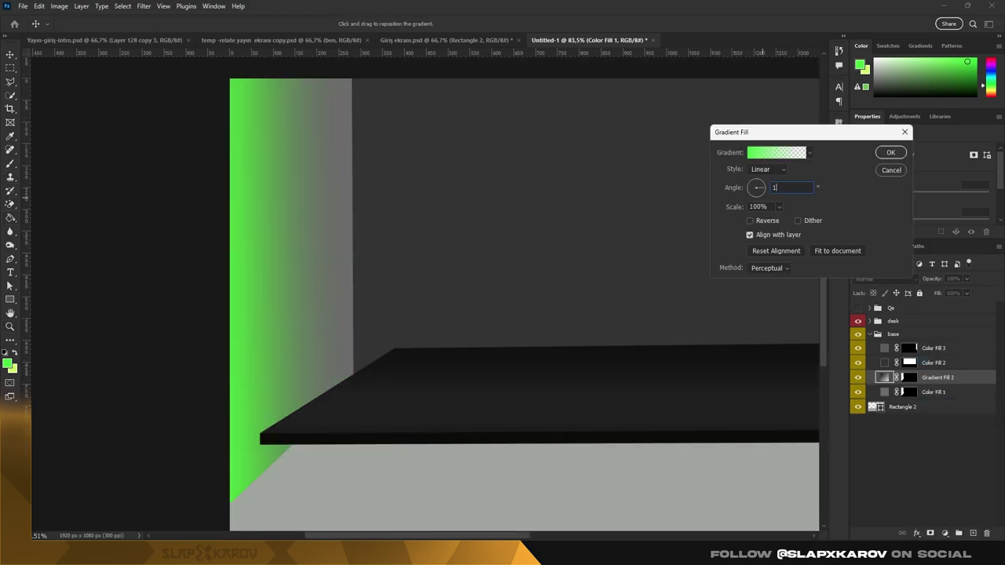
{"action": "left_click", "coordinate": [776, 153]}
{"action": "double_click", "coordinate": [722, 366]}
{"action": "left_click", "coordinate": [702, 243]}
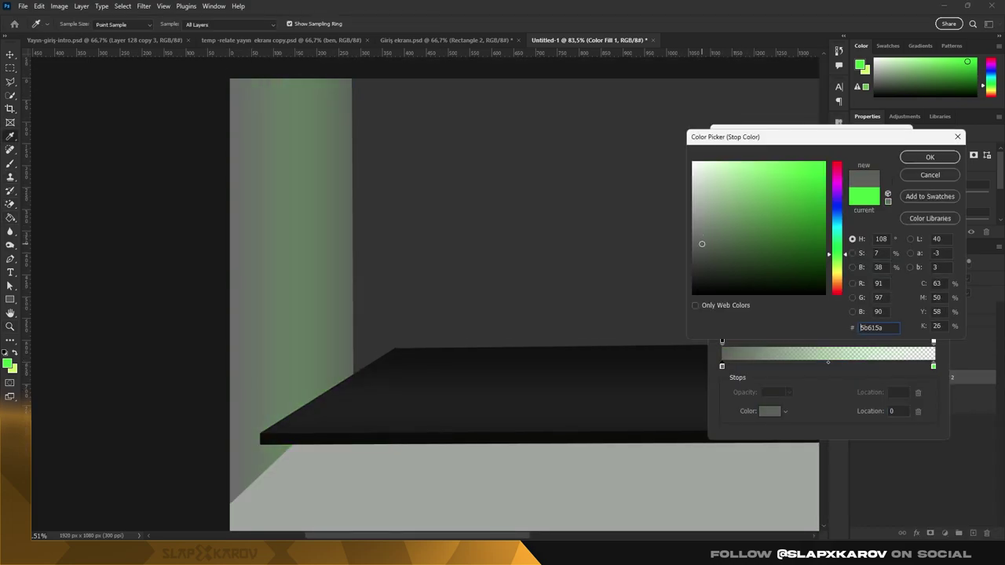
{"action": "left_click", "coordinate": [930, 157]}
{"action": "double_click", "coordinate": [721, 366]}
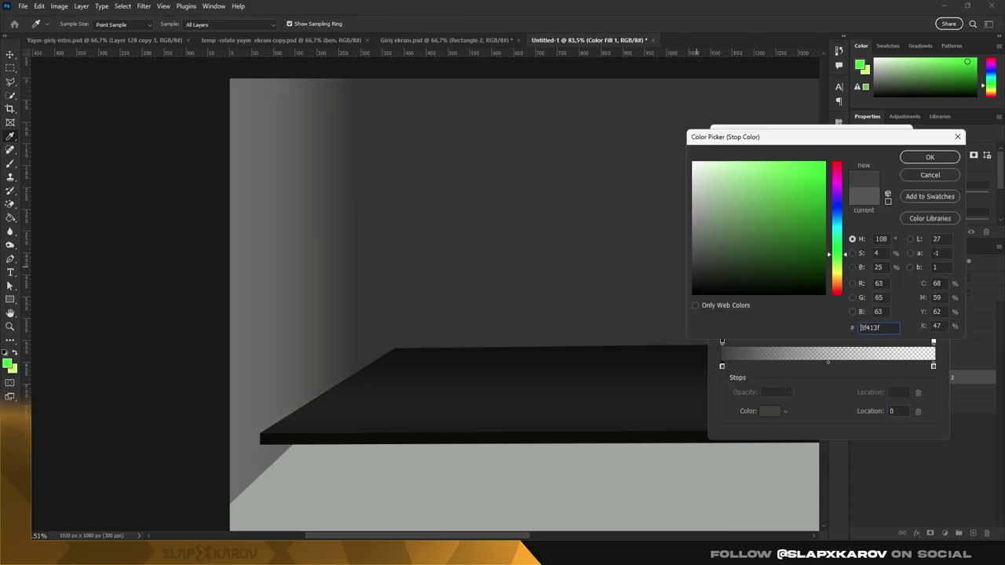
{"action": "left_click", "coordinate": [696, 258]}
{"action": "key", "text": "Return"}
{"action": "key", "text": "Return"}
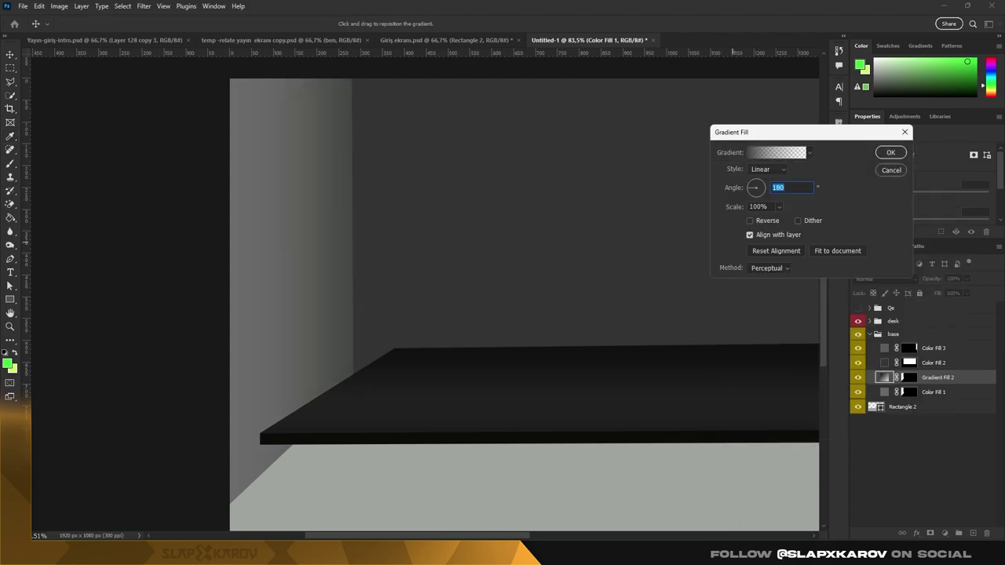
{"action": "key", "text": "Down"}
{"action": "key", "text": "Down"}
{"action": "key", "text": "Down"}
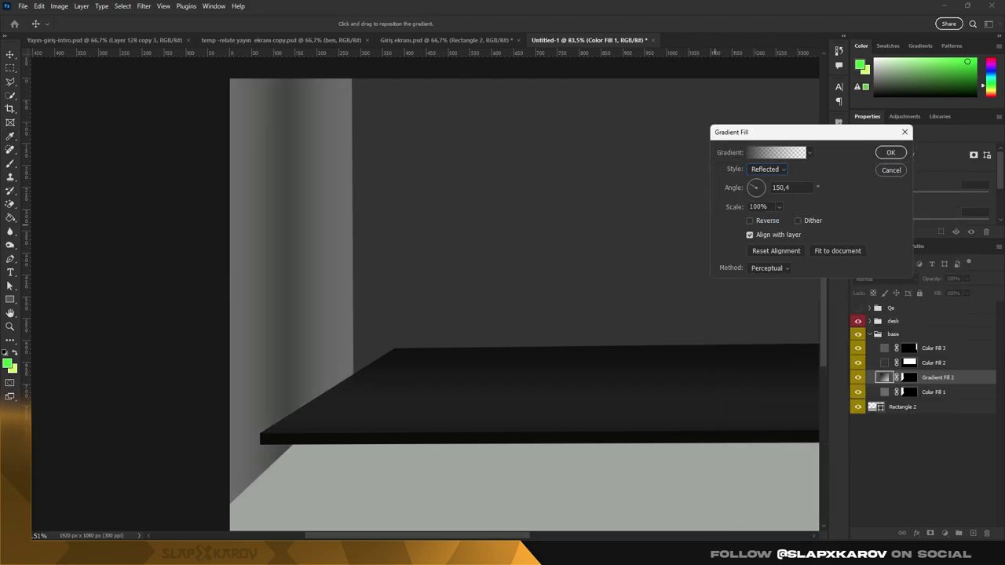
{"action": "key", "text": "Return"}
{"action": "key", "text": "ctrl+t"}
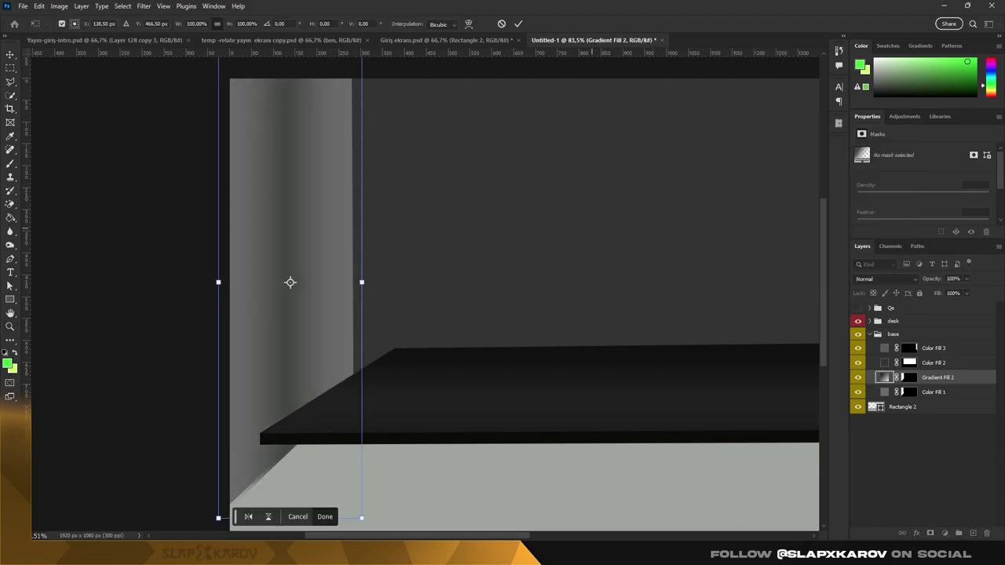
{"action": "left_click_drag", "start_coordinate": [290, 282], "coordinate": [386, 280]}
{"action": "key", "text": "Escape"}
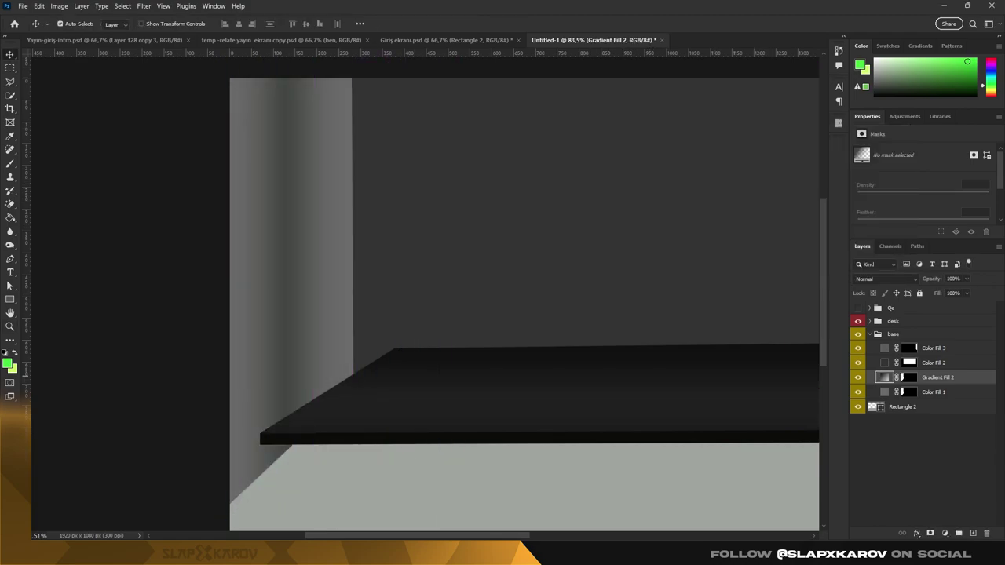
{"action": "key", "text": "ctrl+z"}
{"action": "key", "text": "ctrl+d"}
{"action": "key", "text": "m"}
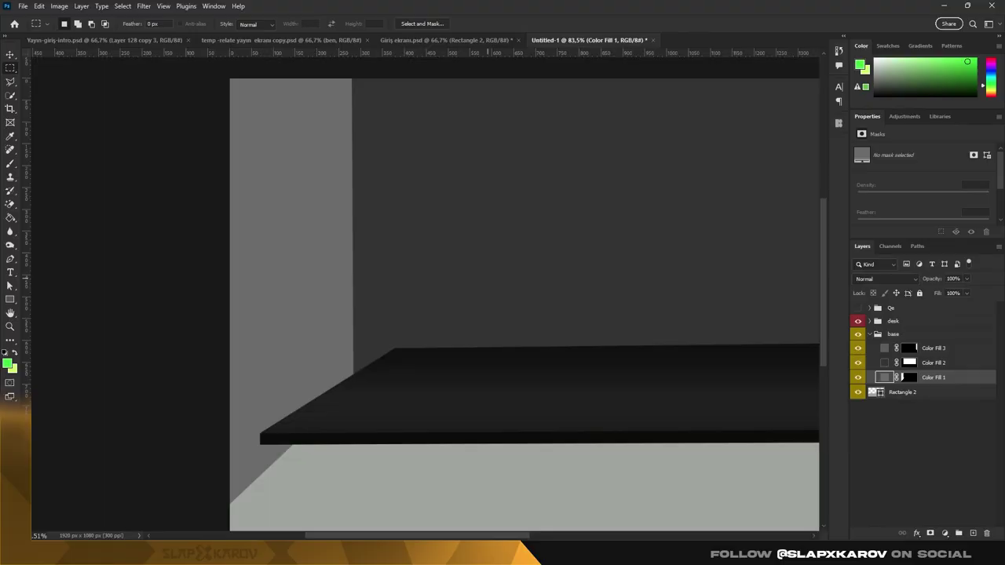
- Add a gradient fill layer at 0° angle over a side wall and edit its stop colour
{"action": "key", "text": "alt+e"}
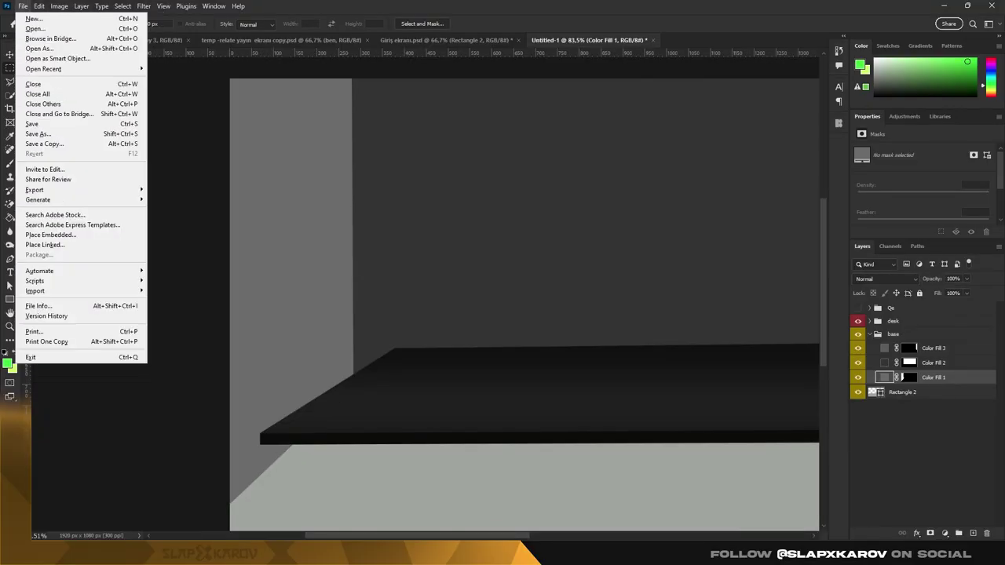
{"action": "key", "text": "Escape"}
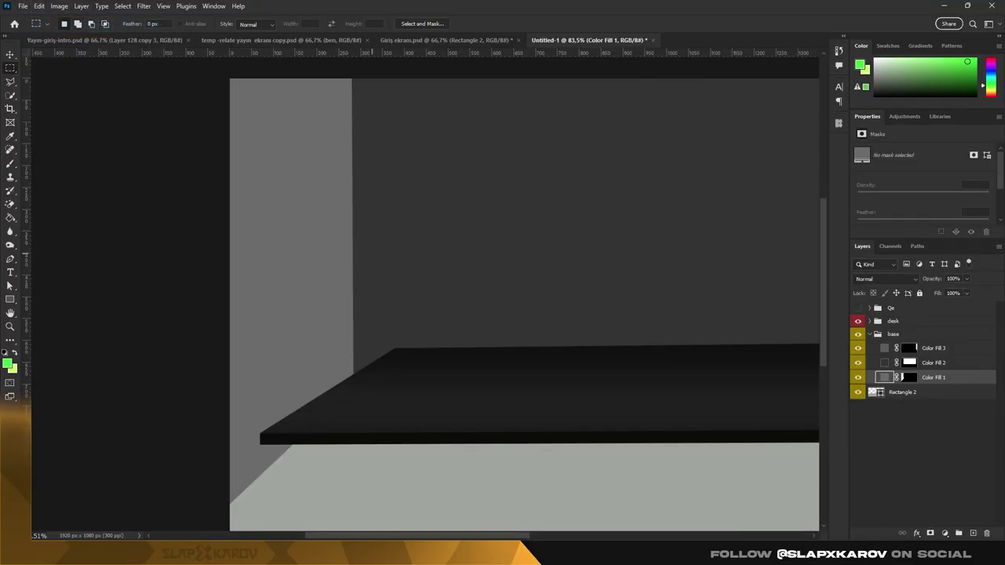
{"action": "scroll", "coordinate": [434, 216], "scroll_direction": "down", "scroll_amount": 3}
{"action": "left_click", "coordinate": [944, 533]}
{"action": "left_click", "coordinate": [926, 356]}
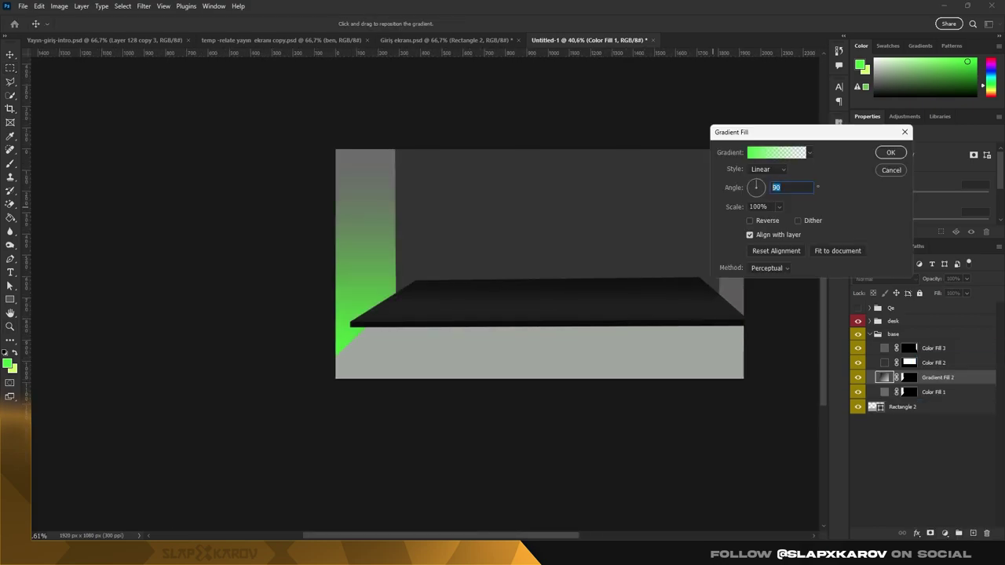
{"action": "type", "text": "0"}
{"action": "key", "text": "Return"}
{"action": "key", "text": "z"}
{"action": "scroll", "coordinate": [438, 206], "scroll_direction": "up", "scroll_amount": 3}
{"action": "double_click", "coordinate": [883, 377]}
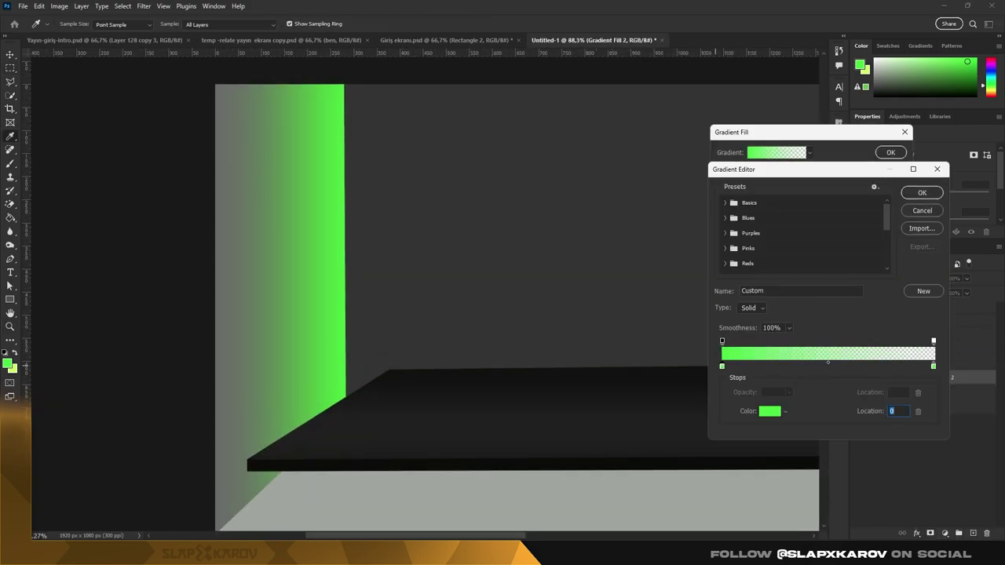
{"action": "double_click", "coordinate": [932, 366]}
{"action": "key", "text": "Return"}
{"action": "key", "text": "Return"}
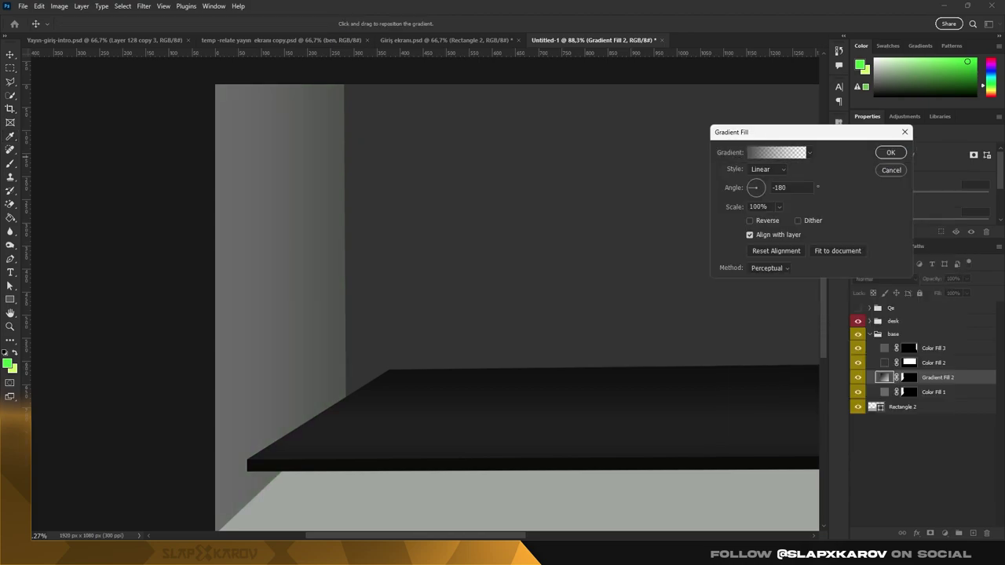
{"action": "key", "text": "Return"}
- Add Gradient Fill 3 over the back wall with a dark grey stop colour
{"action": "left_click", "coordinate": [944, 533]}
{"action": "left_click", "coordinate": [885, 359]}
{"action": "type", "text": "0"}
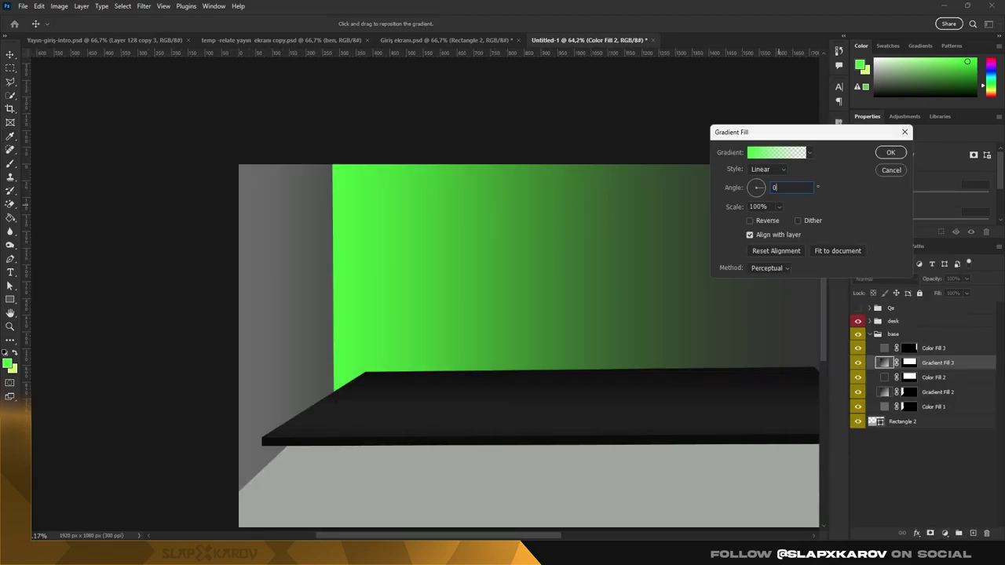
{"action": "left_click", "coordinate": [775, 153]}
{"action": "key", "text": "Return"}
{"action": "key", "text": "Return"}
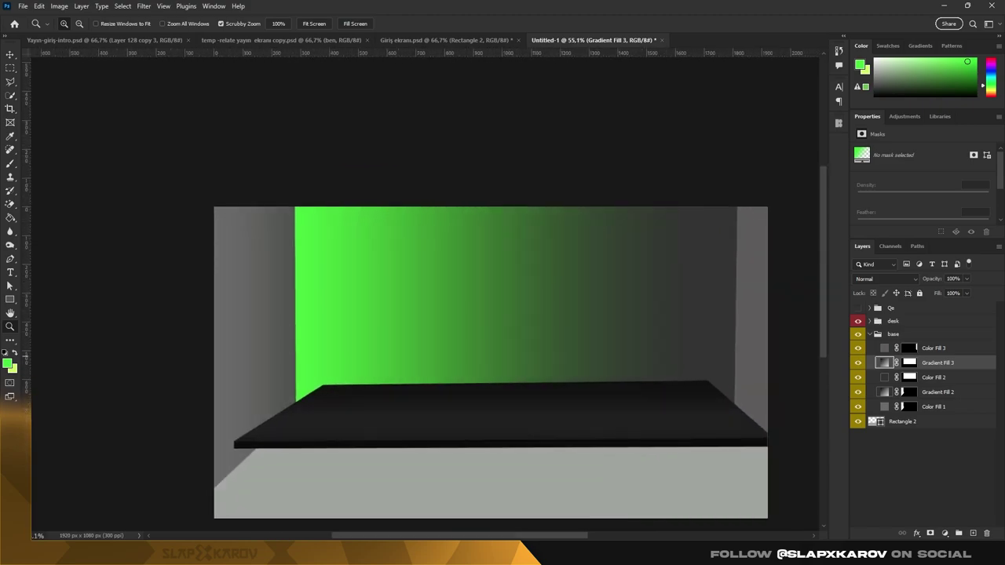
{"action": "double_click", "coordinate": [883, 363]}
{"action": "left_click", "coordinate": [776, 152]}
{"action": "double_click", "coordinate": [722, 365]}
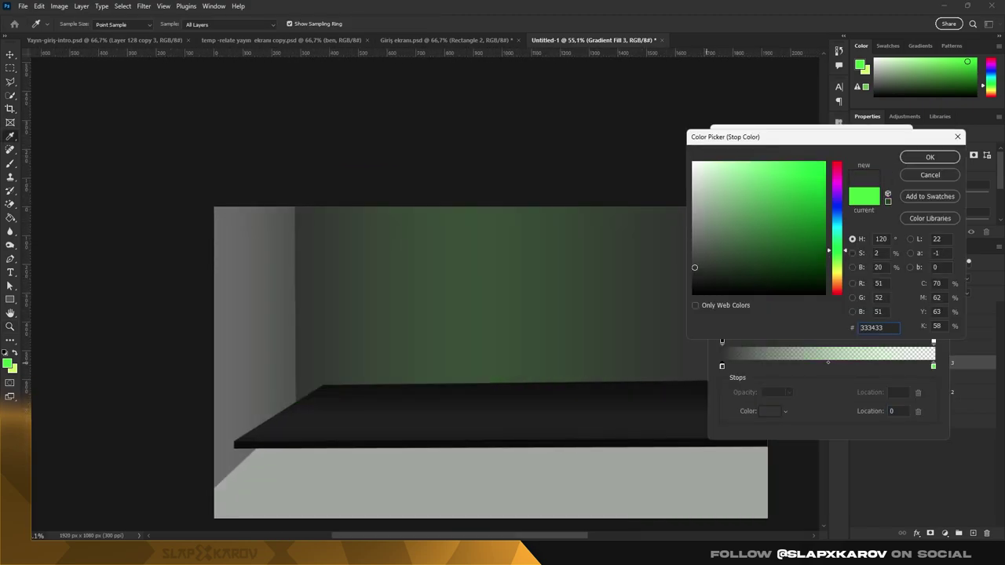
{"action": "left_click", "coordinate": [929, 157]}
{"action": "key", "text": "Return"}
{"action": "key", "text": "Return"}
{"action": "key", "text": "ctrl+plus"}
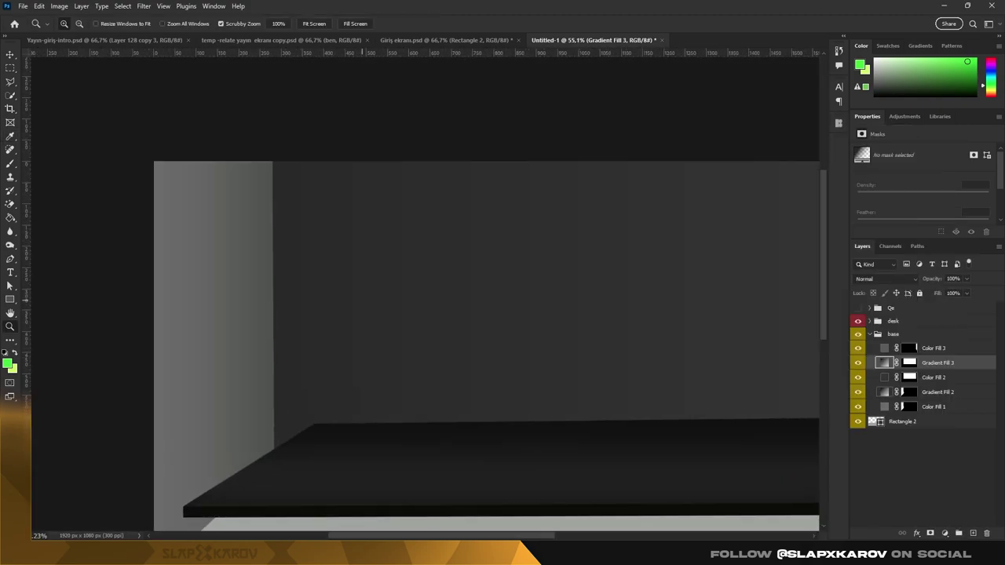
{"action": "key", "text": "ctrl+minus"}
- Edit a stop colour of the side-wall gradient
{"action": "double_click", "coordinate": [883, 391]}
{"action": "left_click", "coordinate": [776, 152]}
{"action": "double_click", "coordinate": [722, 366]}
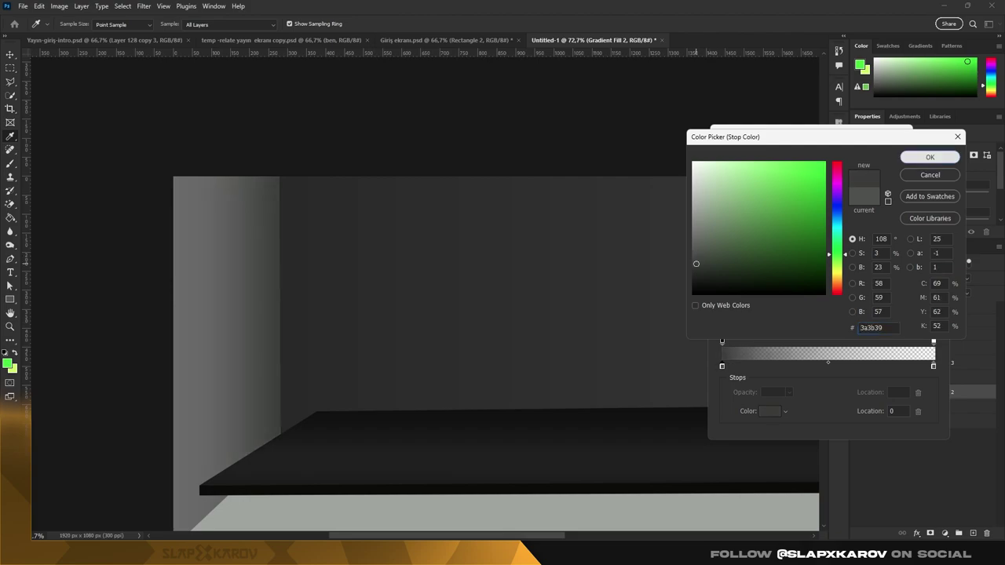
{"action": "key", "text": "Return"}
{"action": "key", "text": "Return"}
{"action": "key", "text": "Return"}
{"action": "key", "text": "ctrl+minus"}
- Recolour the gradient stop green so Gradient Fill 4 tints the right wall
{"action": "double_click", "coordinate": [883, 392]}
{"action": "left_click", "coordinate": [776, 153]}
{"action": "double_click", "coordinate": [722, 365]}
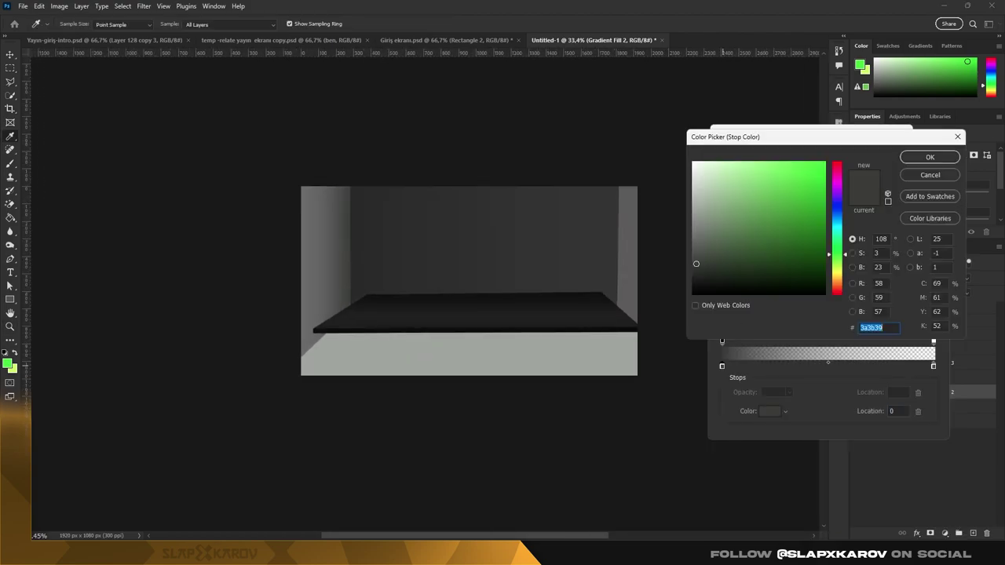
{"action": "left_click", "coordinate": [930, 157]}
{"action": "key", "text": "Return"}
{"action": "key", "text": "Return"}
{"action": "key", "text": "ctrl+plus"}
{"action": "left_click", "coordinate": [944, 533]}
- Set the right-wall gradient to a 90° angle with a grey colour stop
{"action": "left_click", "coordinate": [934, 359]}
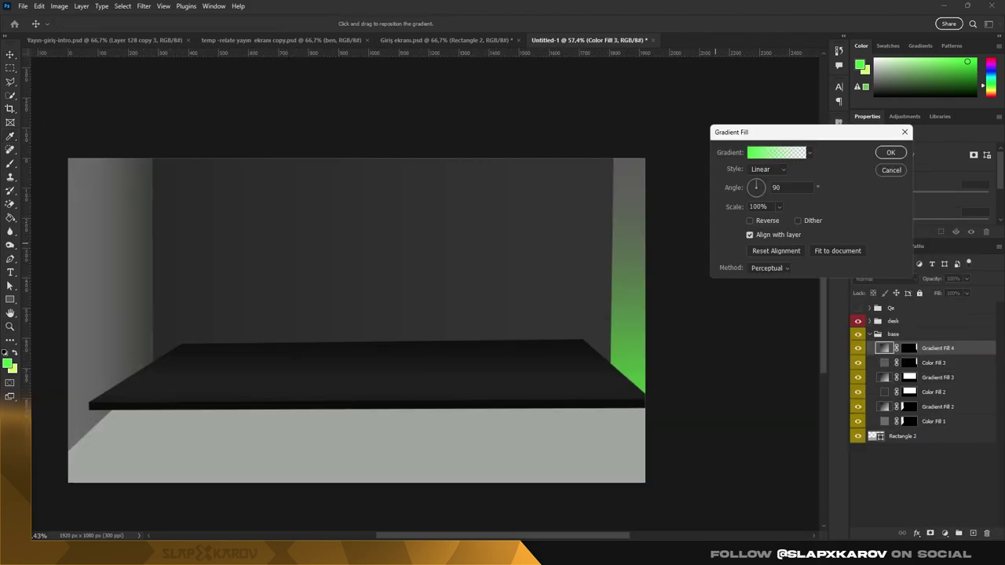
{"action": "type", "text": "0"}
{"action": "key", "text": "Return"}
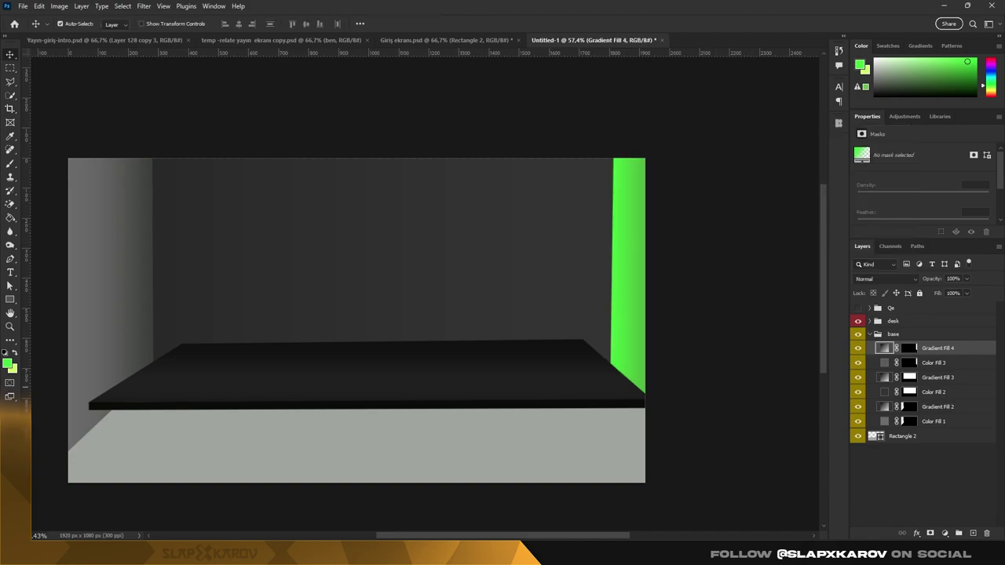
{"action": "double_click", "coordinate": [883, 347]}
{"action": "double_click", "coordinate": [932, 366]}
{"action": "key", "text": "Return"}
{"action": "key", "text": "Return"}
{"action": "key", "text": "Return"}
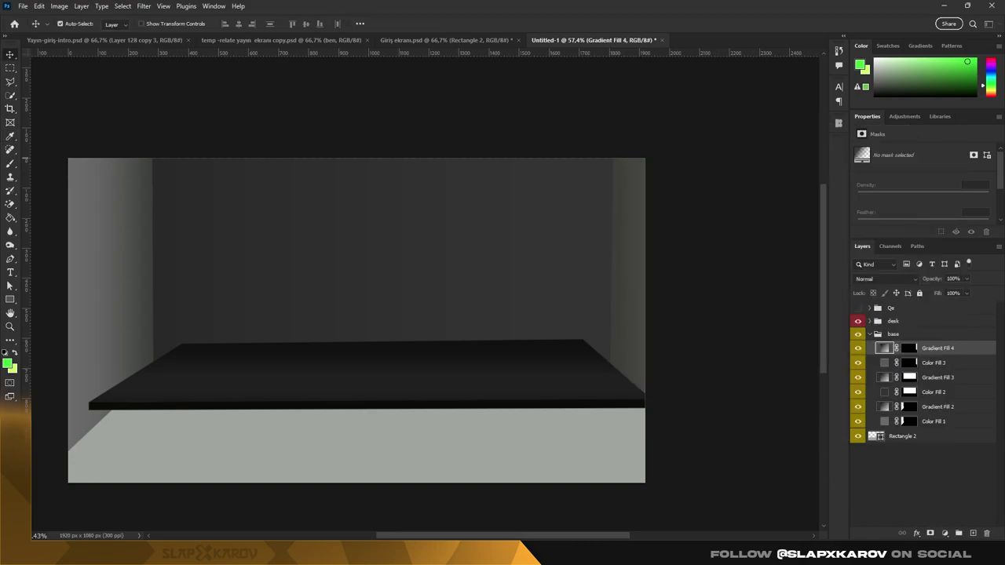
{"action": "key", "text": "z"}
{"action": "key", "text": "ctrl+minus"}
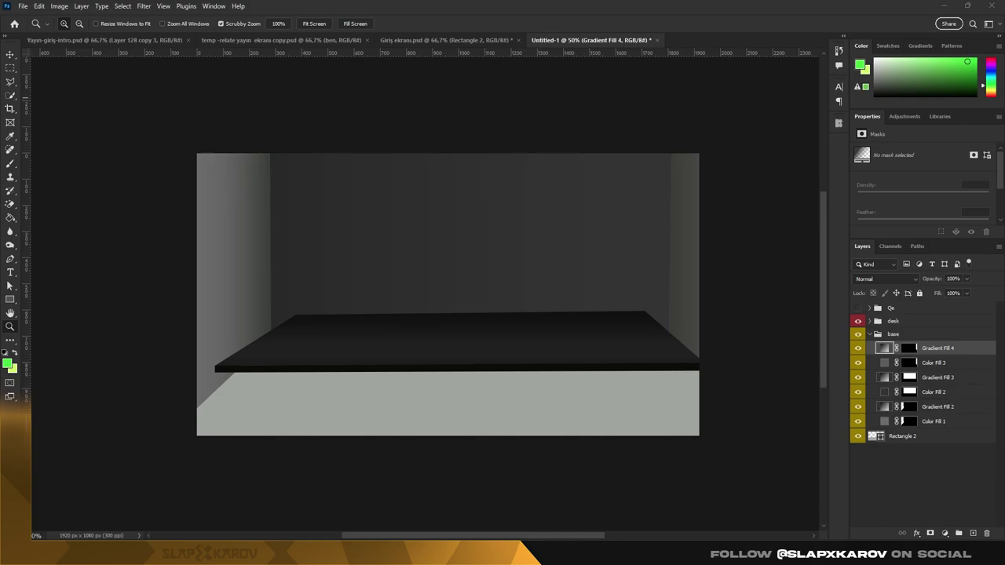
{"action": "key", "text": "ctrl+1"}
{"action": "key", "text": "ctrl+0"}
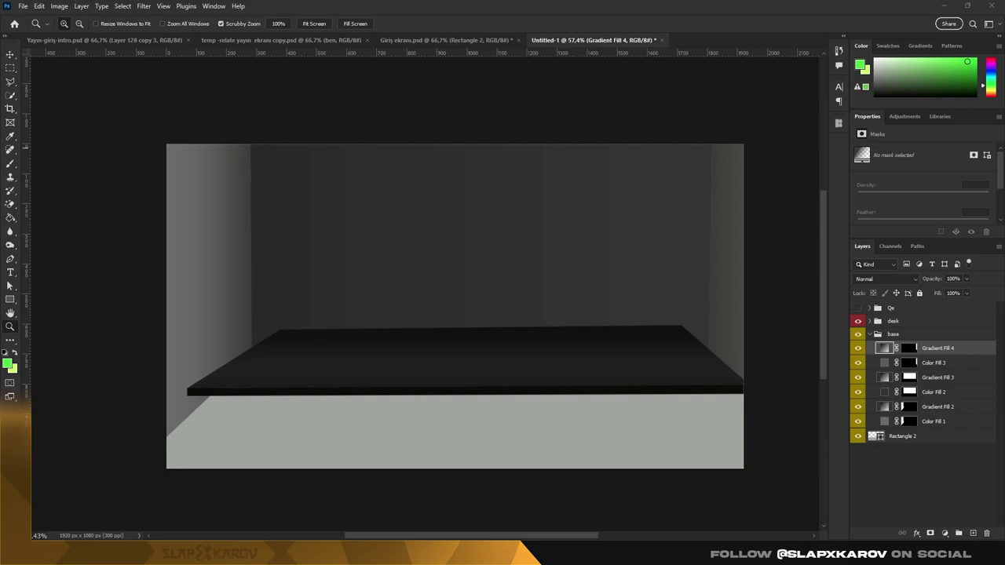
- Compare with the Giriş ekranı reference, then check Gradient Fill 3's stop colour unchanged
{"action": "key", "text": "alt+bracketright"}
{"action": "key", "text": "alt+bracketright"}
{"action": "key", "text": "ctrl+shift+Tab"}
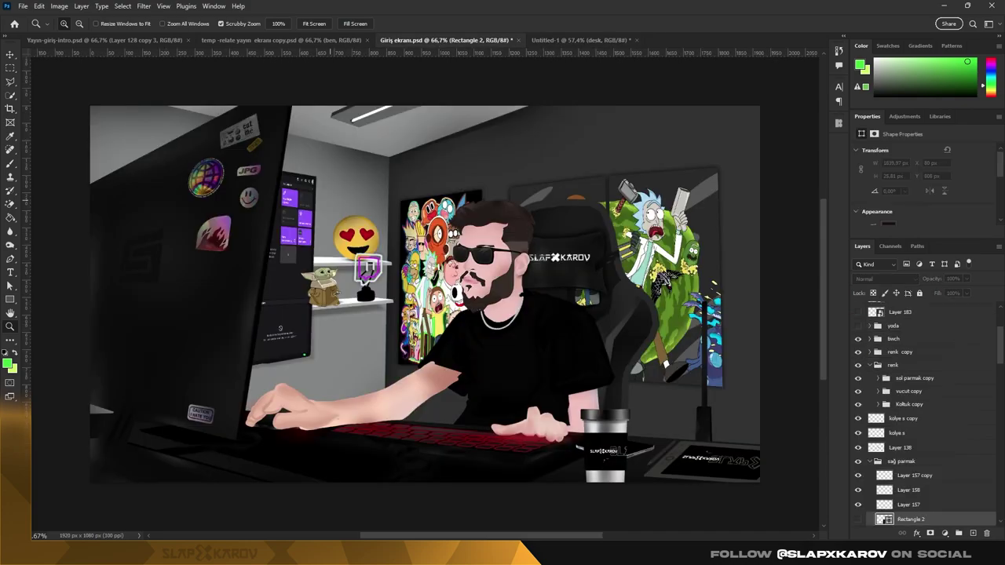
{"action": "key", "text": "v"}
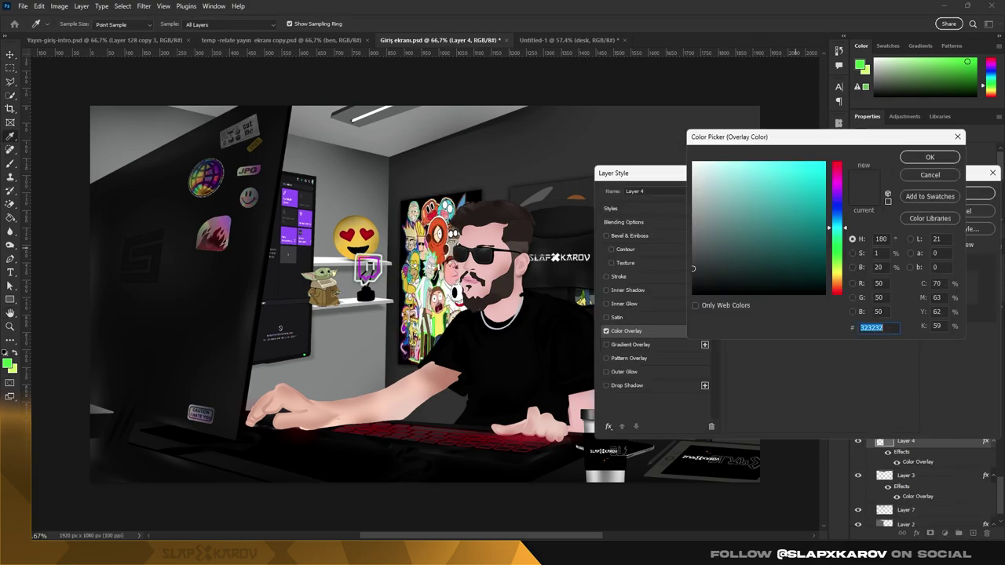
{"action": "key", "text": "ctrl+Tab"}
{"action": "double_click", "coordinate": [884, 376]}
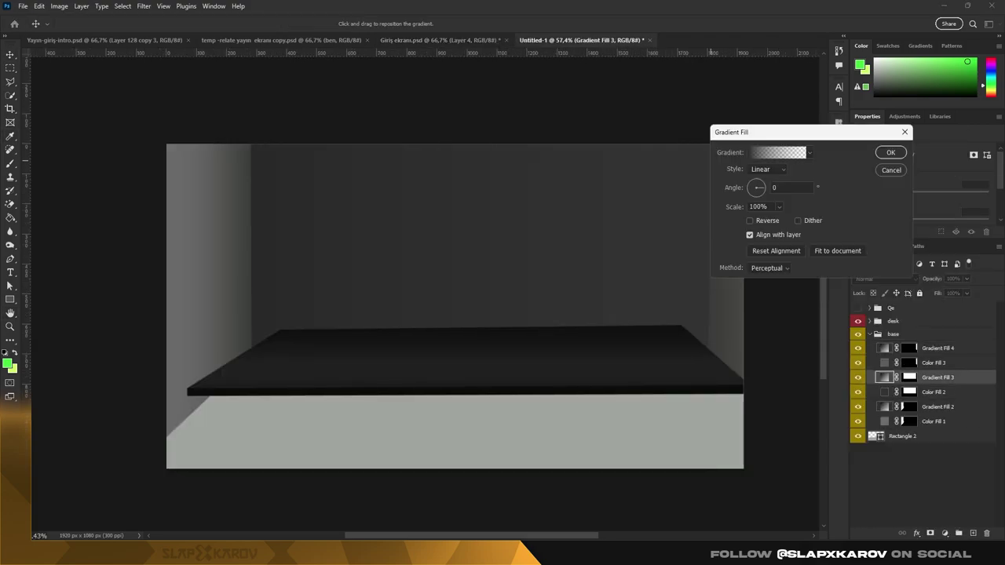
{"action": "left_click", "coordinate": [774, 165]}
{"action": "key", "text": "Escape"}
{"action": "key", "text": "Escape"}
{"action": "key", "text": "Escape"}
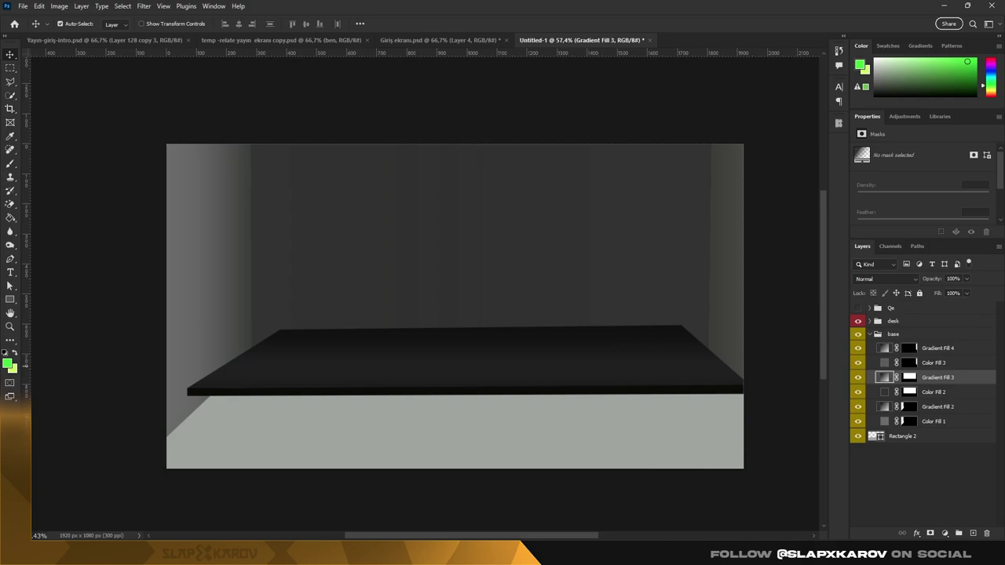
{"action": "left_click", "coordinate": [945, 533]}
- Add a black Solid Color fill layer at 40% opacity with its mask filled
{"action": "left_click", "coordinate": [933, 351]}
{"action": "key", "text": "ctrl+a"}
{"action": "key", "text": "4"}
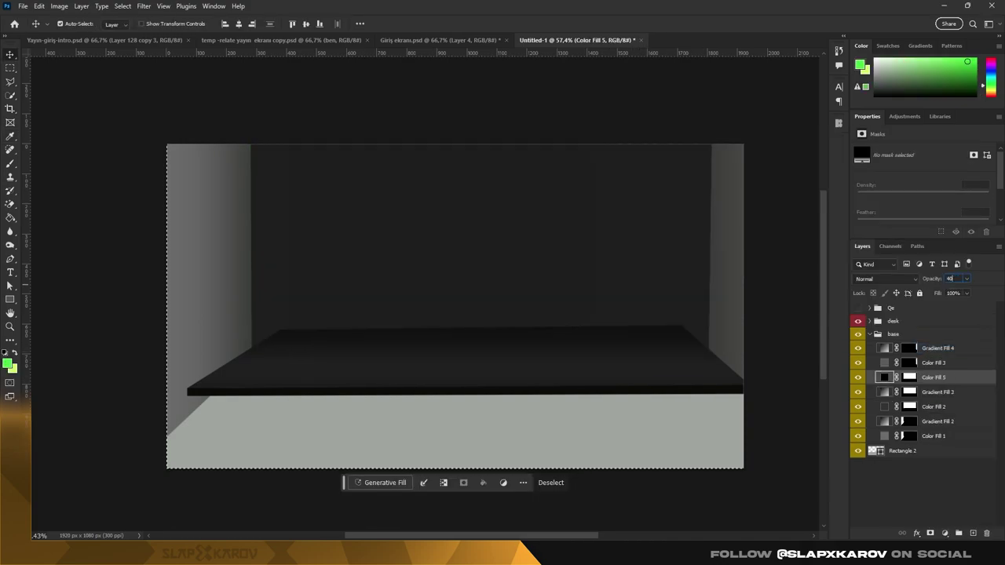
{"action": "scroll", "coordinate": [456, 306], "scroll_direction": "up", "scroll_amount": 1}
{"action": "key", "text": "d"}
{"action": "key", "text": "m"}
{"action": "key", "text": "ctrl+d"}
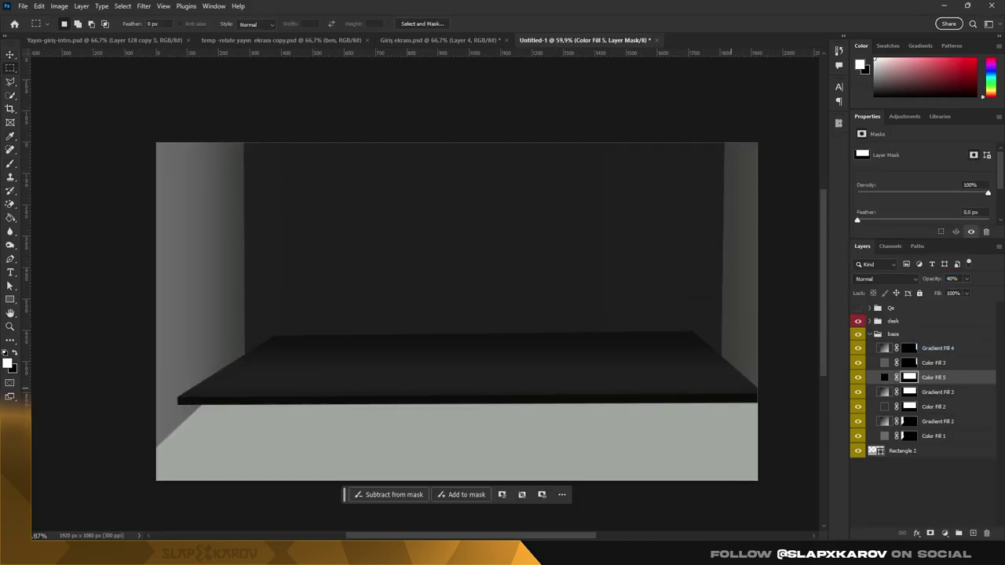
{"action": "key", "text": "alt+BackSpace"}
{"action": "key", "text": "ctrl+BackSpace"}
- Paint soft shadow on the mask along the right side of the back wall
{"action": "key", "text": "b"}
{"action": "right_click", "coordinate": [451, 228]}
{"action": "key", "text": "Escape"}
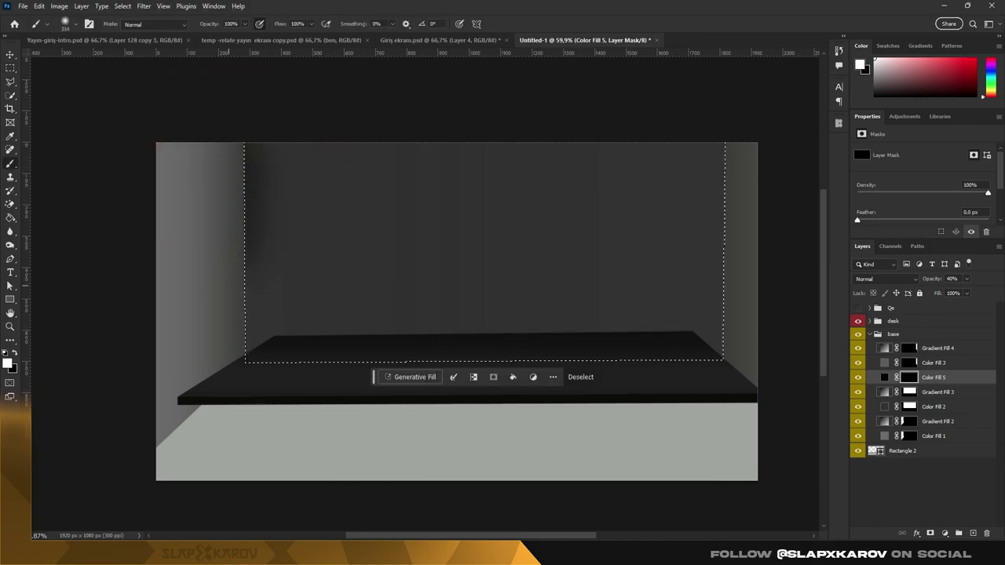
{"action": "key", "text": "alt+BackSpace"}
{"action": "left_click_drag", "start_coordinate": [717, 145], "coordinate": [718, 357]}
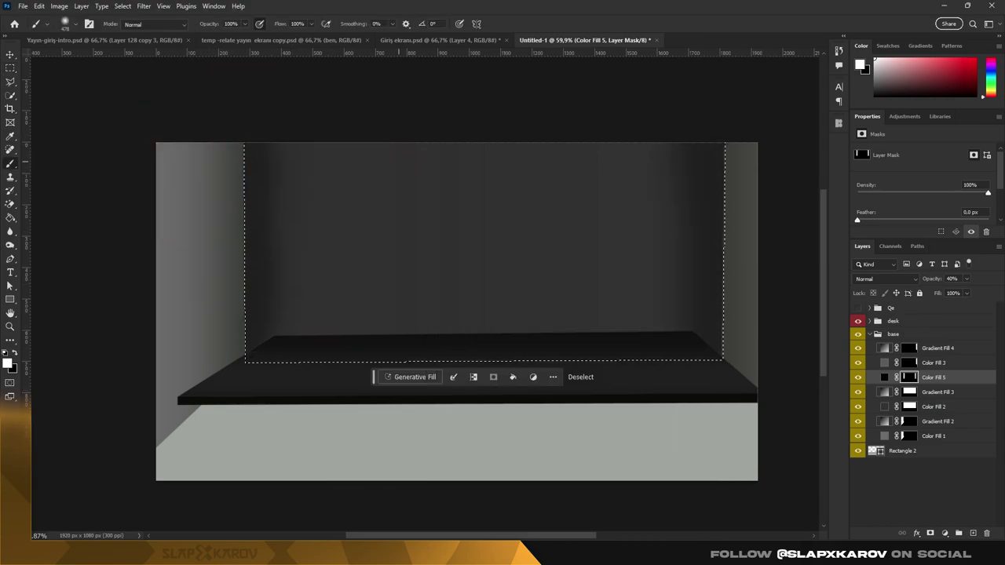
{"action": "key", "text": "m"}
{"action": "key", "text": "ctrl+d"}
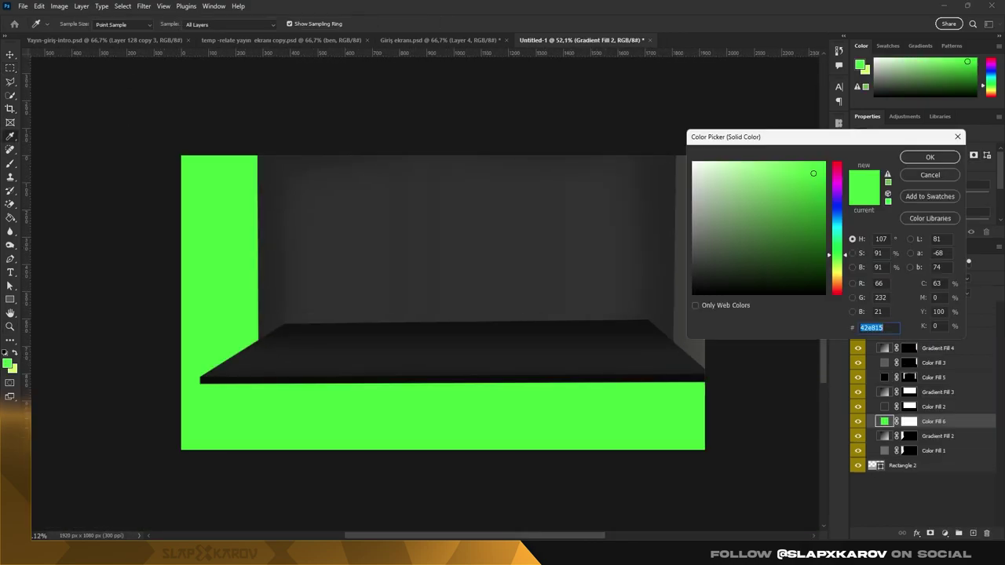
- Change the green fill colour to black 000000 and clear the selection
{"action": "type", "text": "000000"}
{"action": "key", "text": "Return"}
{"action": "key", "text": "4"}
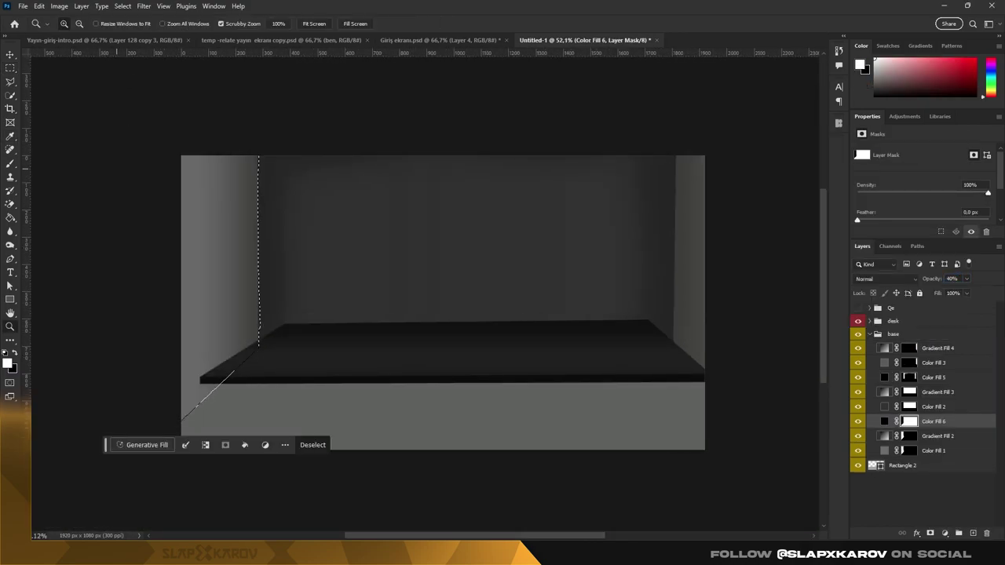
{"action": "key", "text": "m"}
{"action": "key", "text": "ctrl+d"}
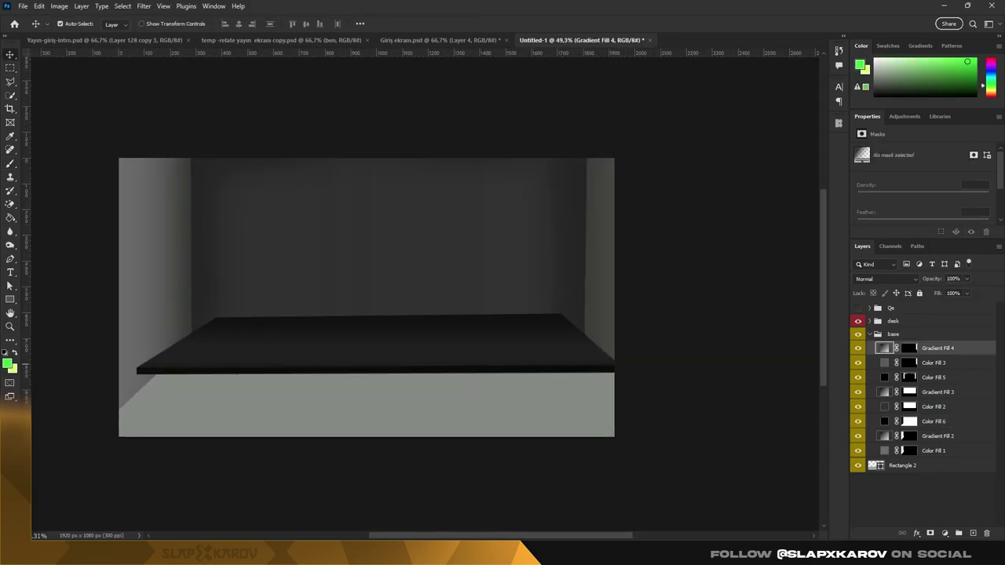
- Add another black fill layer with an inverted, hidden mask at 50% opacity
{"action": "left_click", "coordinate": [945, 533]}
{"action": "left_click", "coordinate": [931, 348]}
{"action": "key", "text": "Return"}
{"action": "key", "text": "ctrl+i"}
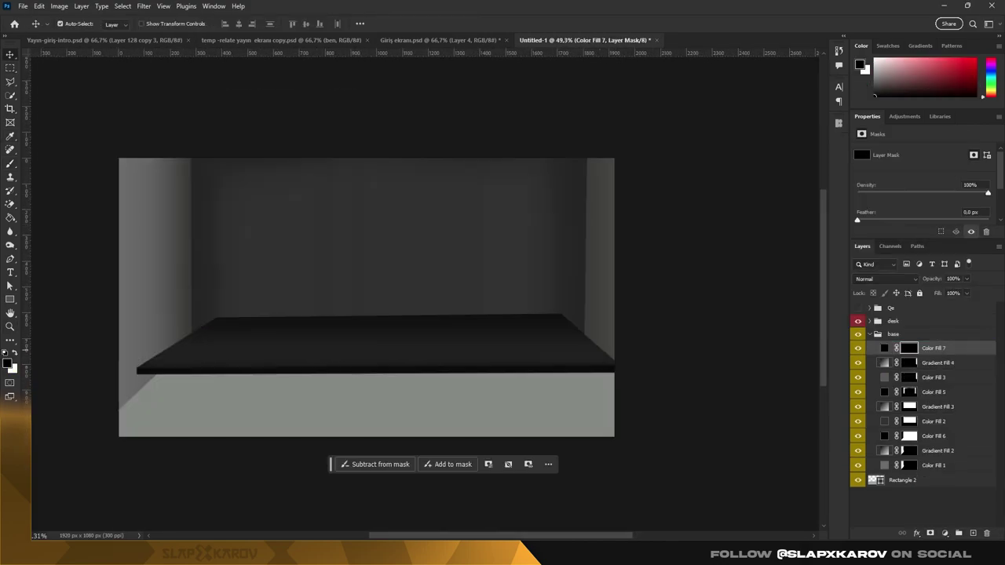
{"action": "key", "text": "z"}
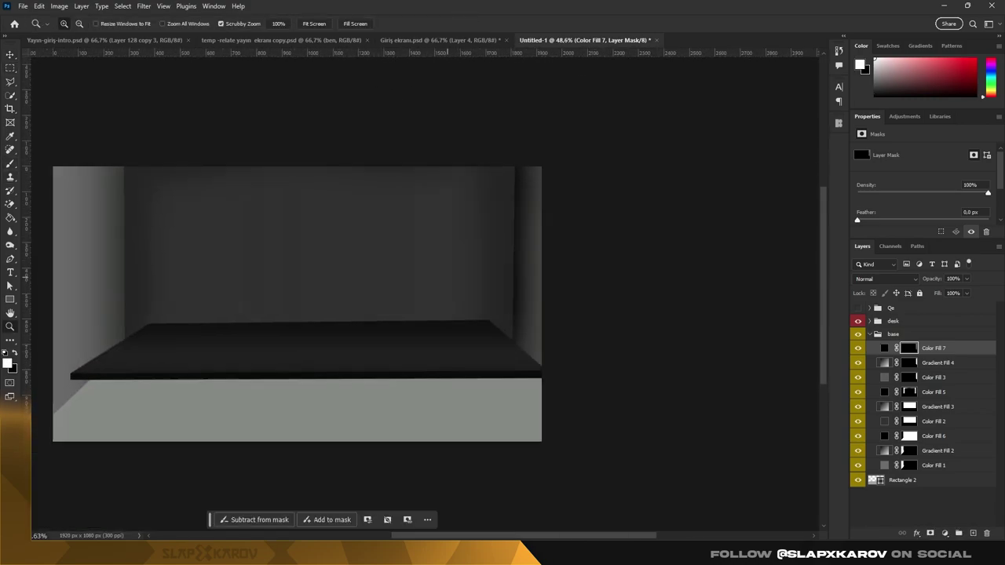
{"action": "left_click_drag", "start_coordinate": [967, 279], "coordinate": [934, 292]}
{"action": "scroll", "coordinate": [436, 302], "scroll_direction": "down", "scroll_amount": 2}
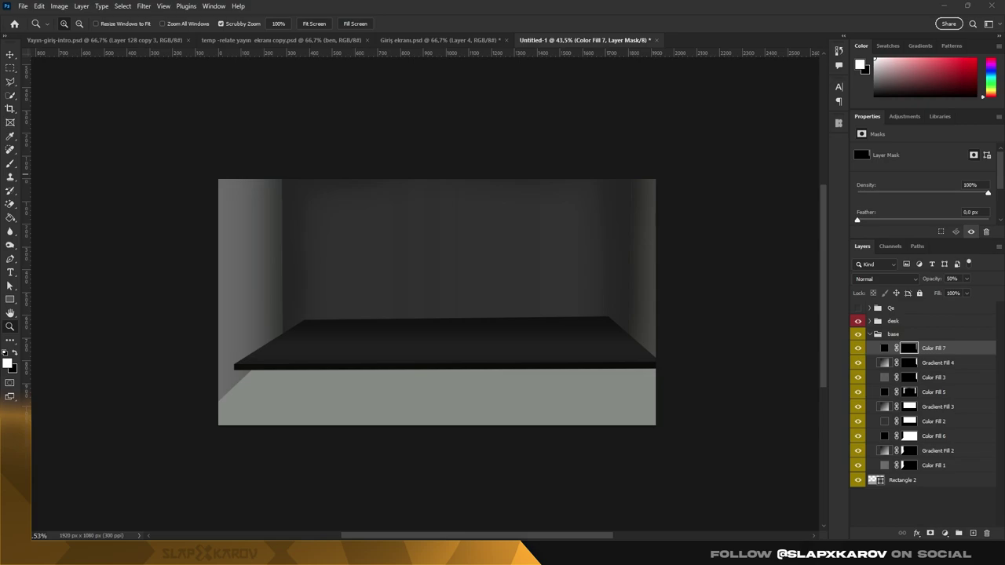
- Switch to the Yayın-giriş-intro document
{"action": "key", "text": "v"}
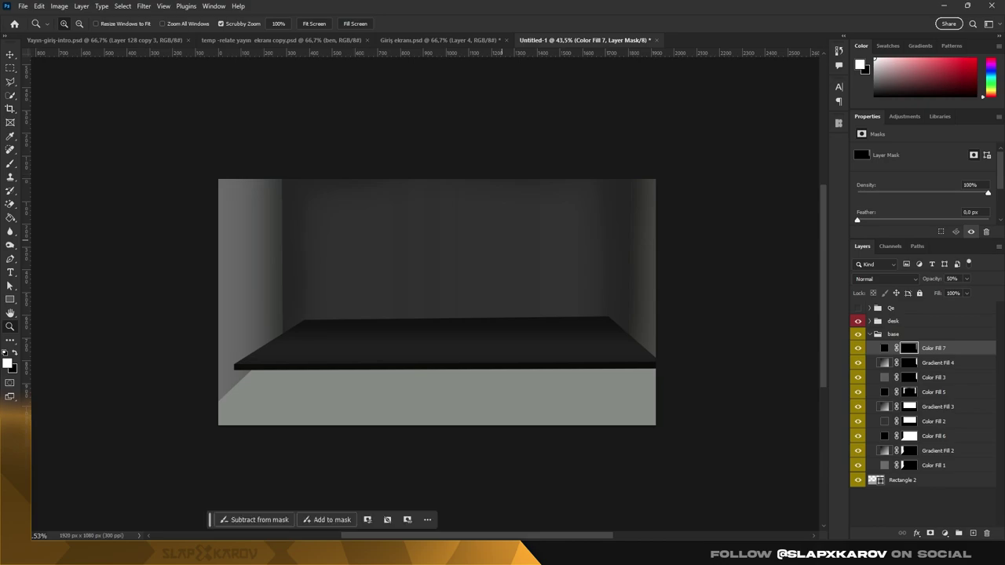
{"action": "key", "text": "ctrl+shift+Tab"}
{"action": "key", "text": "ctrl+shift+Tab"}
{"action": "key", "text": "ctrl+shift+Tab"}
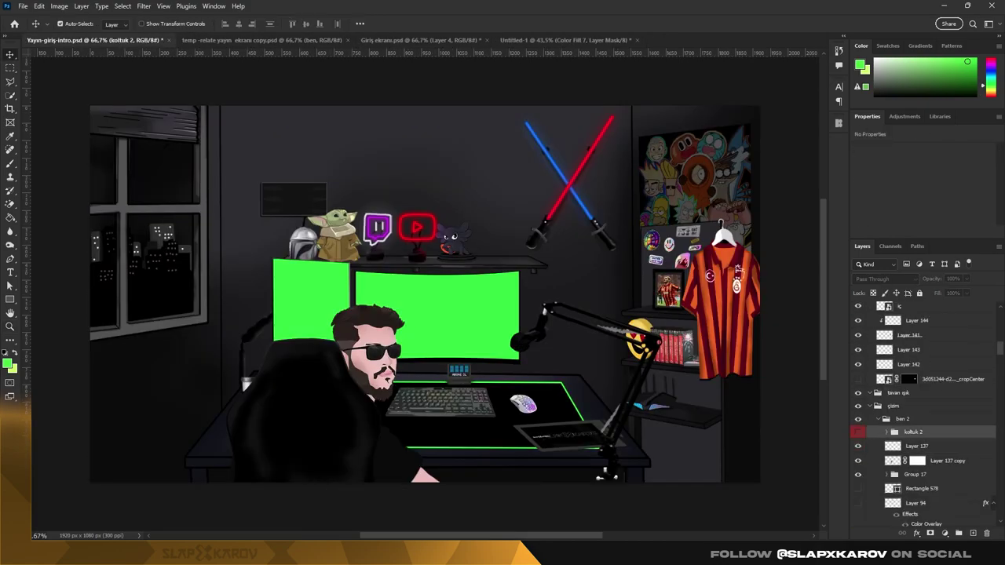
{"action": "key", "text": "ctrl+shift+Tab"}
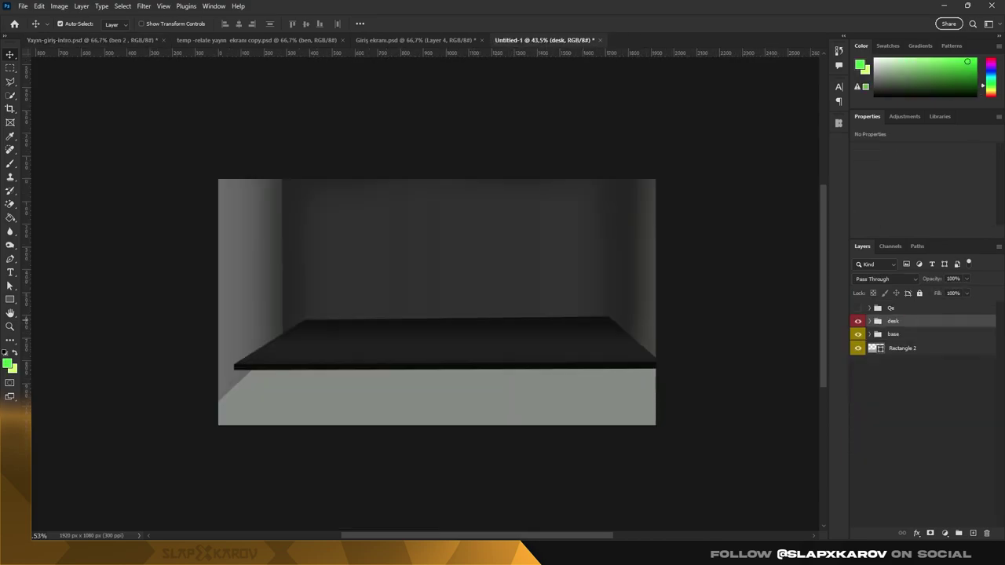
- Paste the seated character and move and scale it toward the desk
{"action": "key", "text": "ctrl+v"}
{"action": "key", "text": "ctrl+t"}
{"action": "left_click_drag", "start_coordinate": [344, 392], "coordinate": [374, 391]}
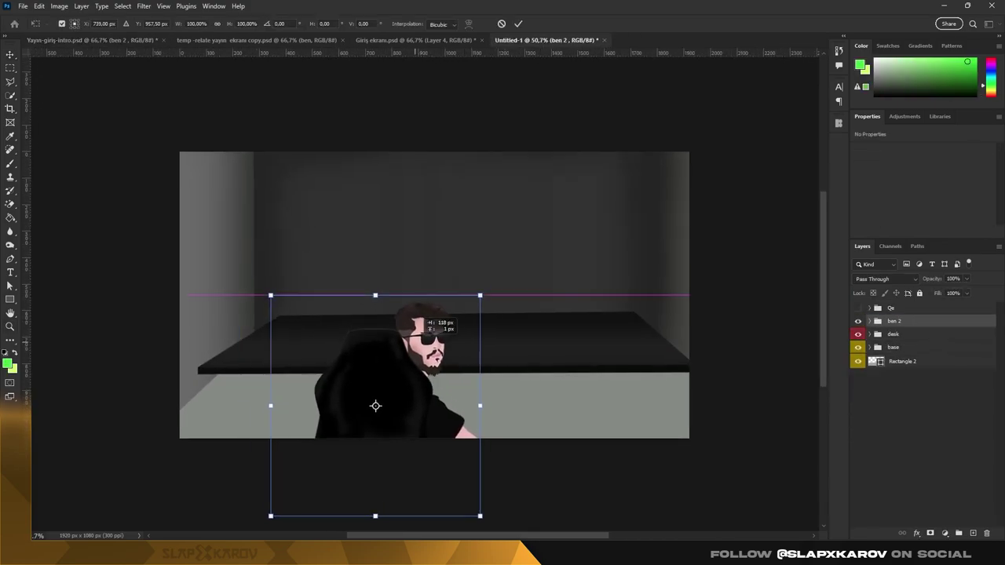
{"action": "left_click_drag", "start_coordinate": [269, 293], "coordinate": [267, 291]}
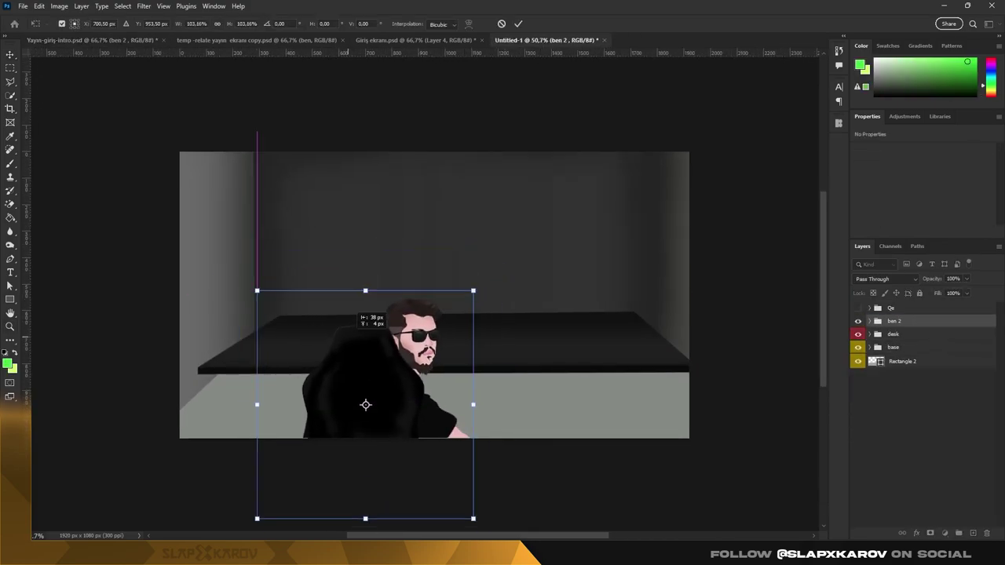
- Check the chair and shelf groups in the reference documents, then return to Untitled-1
{"action": "key", "text": "ctrl+shift+Tab"}
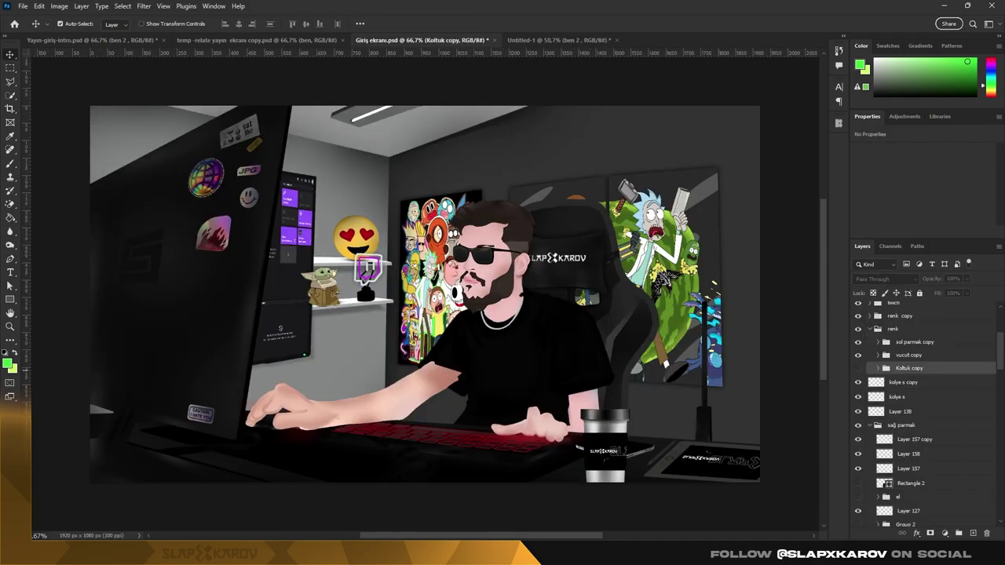
{"action": "left_click", "coordinate": [566, 259]}
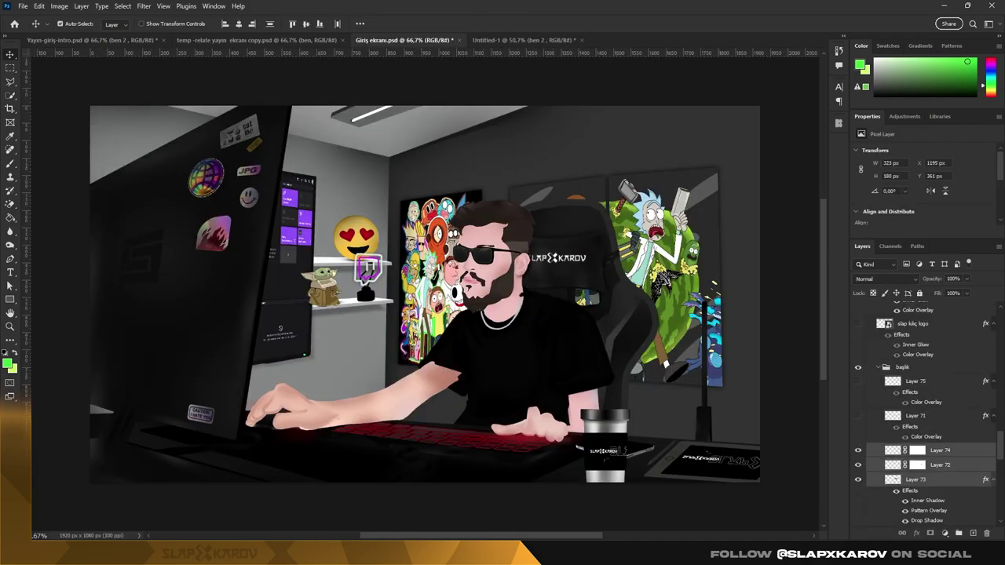
{"action": "left_click", "coordinate": [558, 257]}
{"action": "key", "text": "ctrl+shift+Tab"}
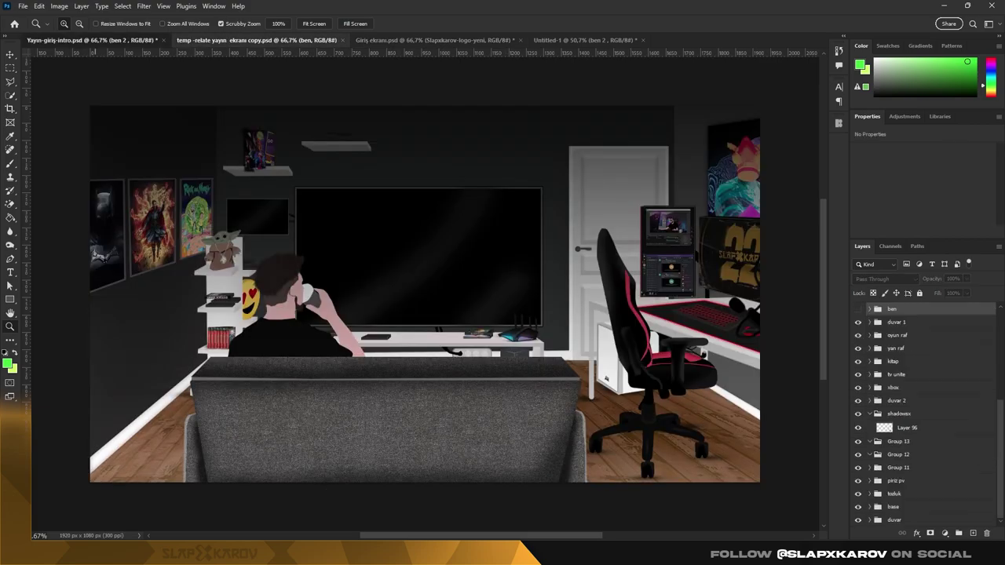
{"action": "key", "text": "ctrl+shift+Tab"}
{"action": "key", "text": "v"}
{"action": "left_click", "coordinate": [667, 259]}
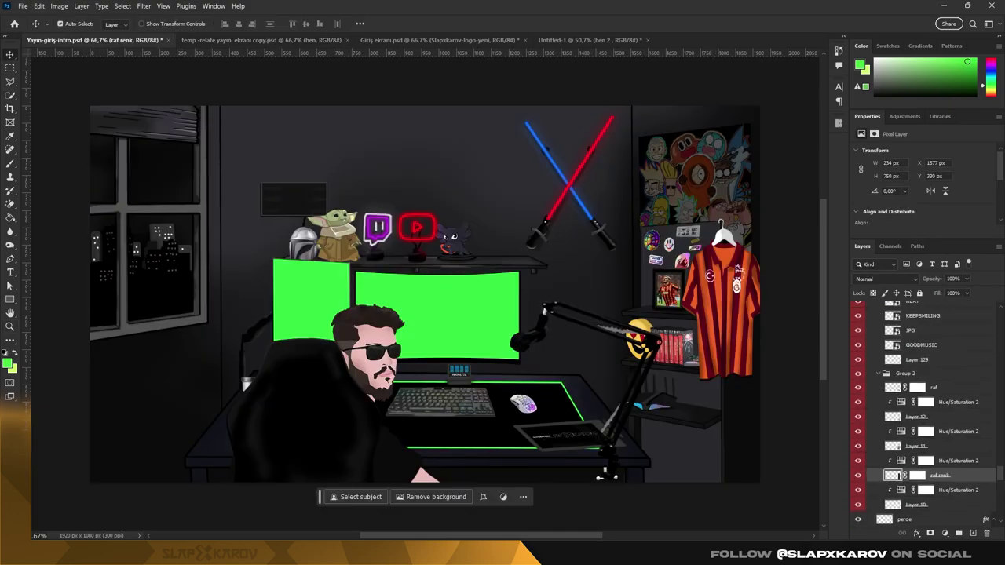
{"action": "key", "text": "ctrl+shift+Tab"}
- Label the character layer group green and select the Color Fill 1 mask
{"action": "key", "text": "z"}
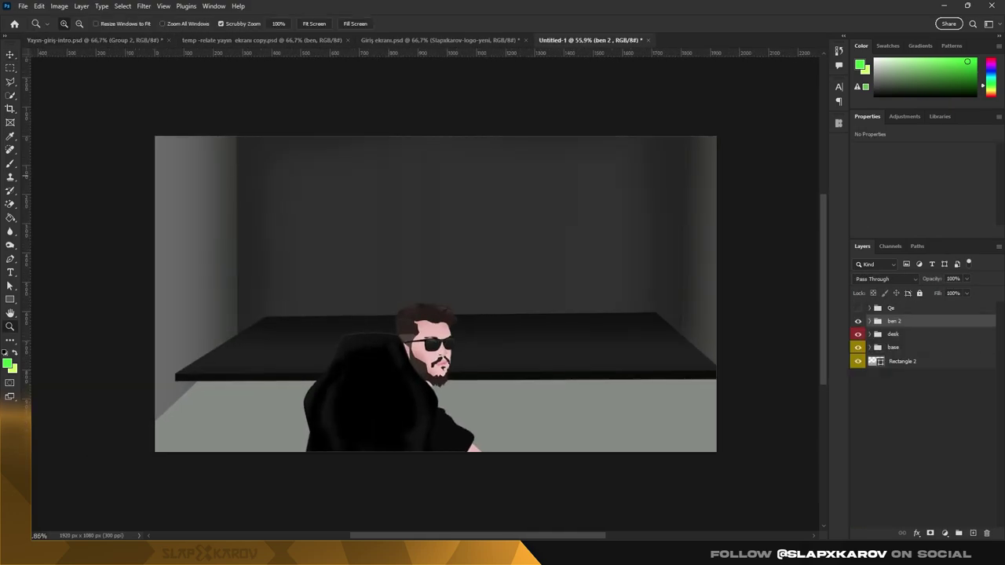
{"action": "right_click", "coordinate": [895, 321]}
{"action": "left_click", "coordinate": [911, 438]}
{"action": "type", "text": "Q1"}
{"action": "left_click", "coordinate": [432, 346]}
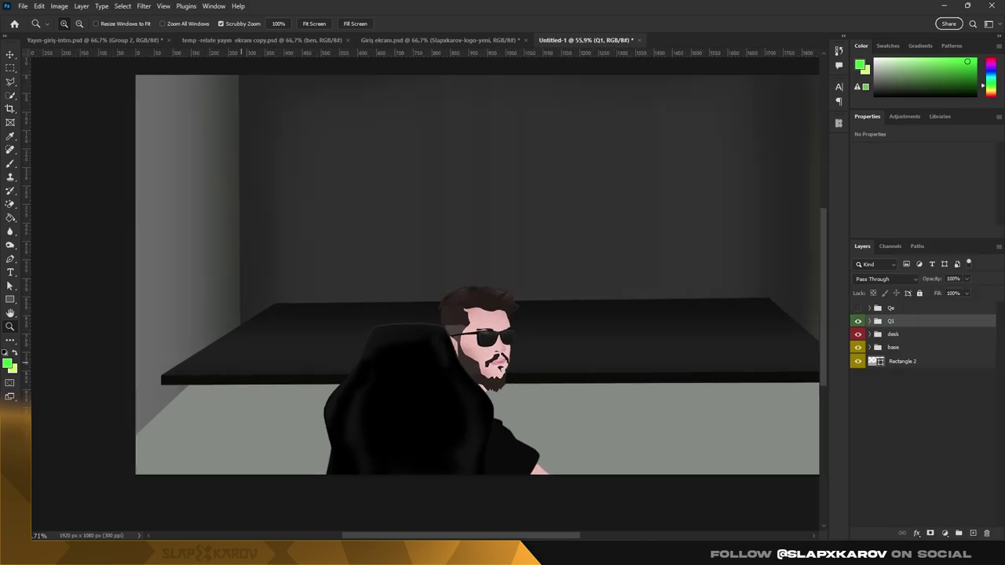
{"action": "left_click", "coordinate": [869, 347]}
{"action": "left_click", "coordinate": [909, 478]}
{"action": "key", "text": "b"}
{"action": "right_click", "coordinate": [240, 294]}
- Turn a Pen path along the left wall edge into a selection extended to the top
{"action": "key", "text": "p"}
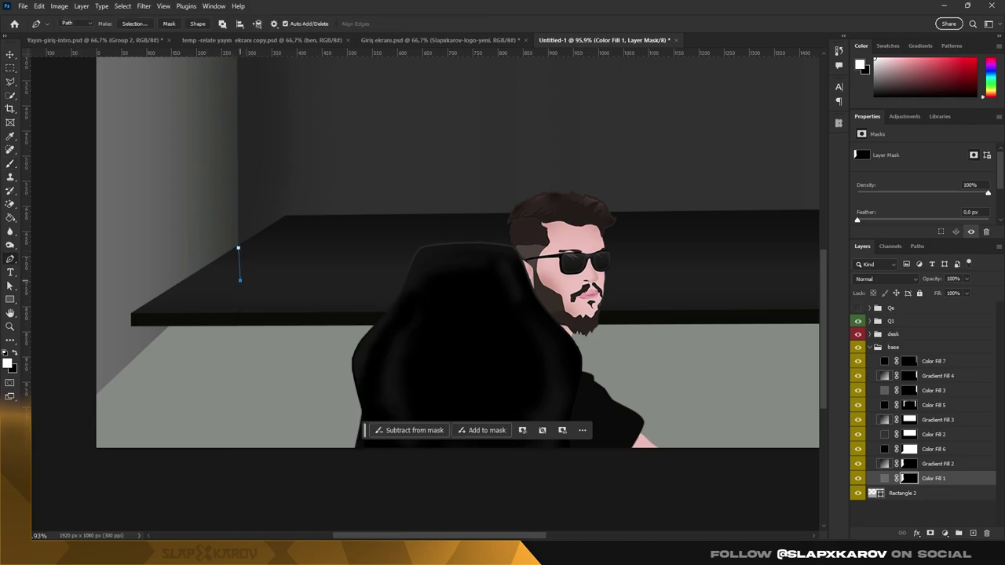
{"action": "right_click", "coordinate": [196, 274]}
{"action": "left_click", "coordinate": [228, 316]}
{"action": "key", "text": "Return"}
{"action": "key", "text": "b"}
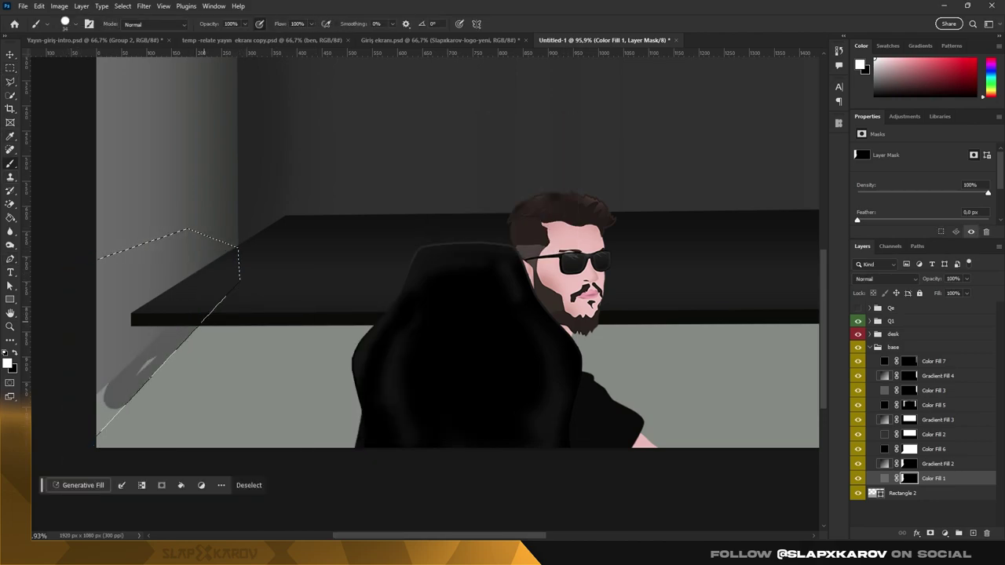
{"action": "key", "text": "m"}
{"action": "left_click_drag", "start_coordinate": [239, 295], "coordinate": [151, 56]}
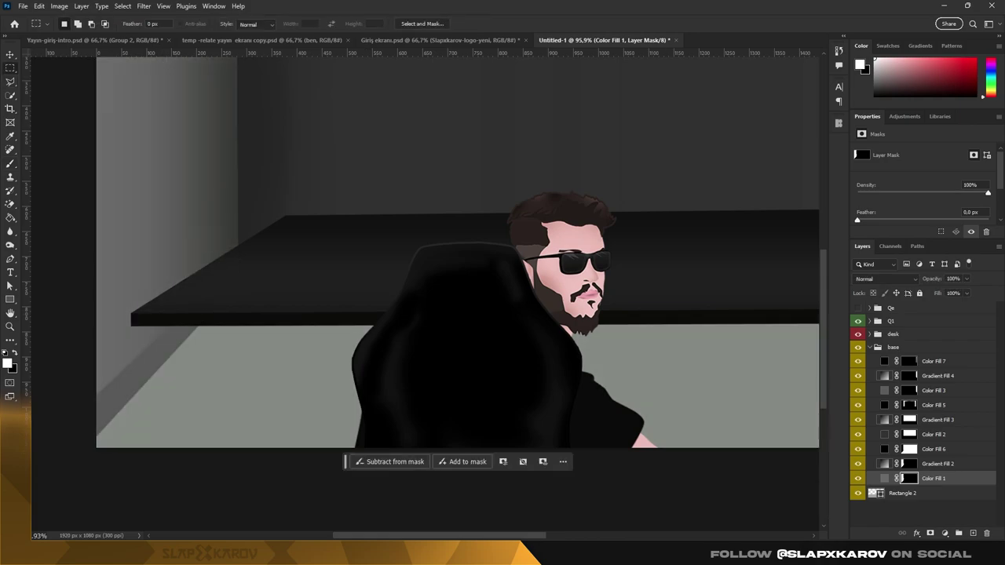
- Paint a soft white glow along the wall edge on the mask, then deselect
{"action": "left_click", "coordinate": [938, 463]}
{"action": "key", "text": "b"}
{"action": "left_click_drag", "start_coordinate": [220, 235], "coordinate": [117, 400]}
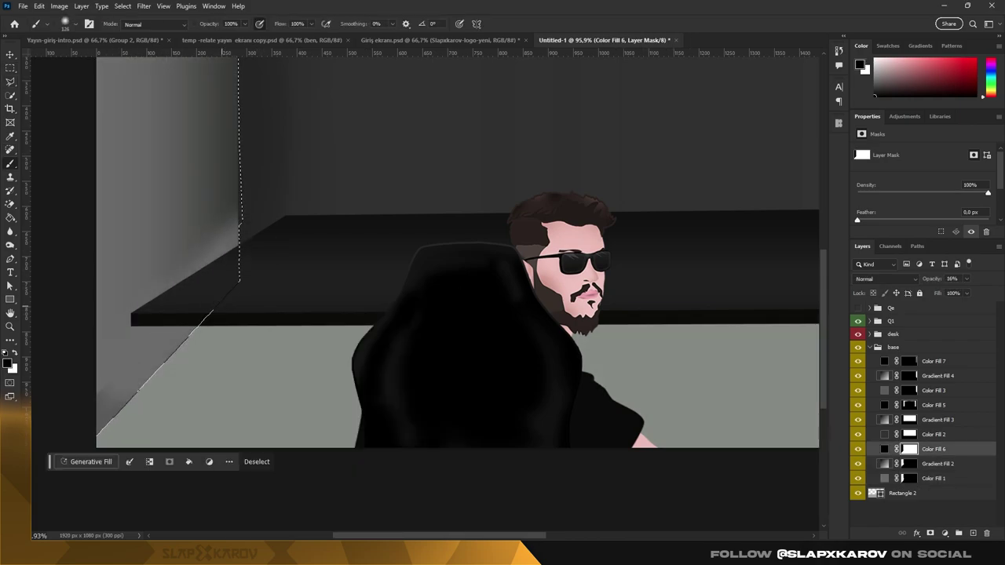
{"action": "key", "text": "ctrl+d"}
{"action": "key", "text": "z"}
{"action": "left_click_drag", "start_coordinate": [157, 314], "coordinate": [205, 314]}
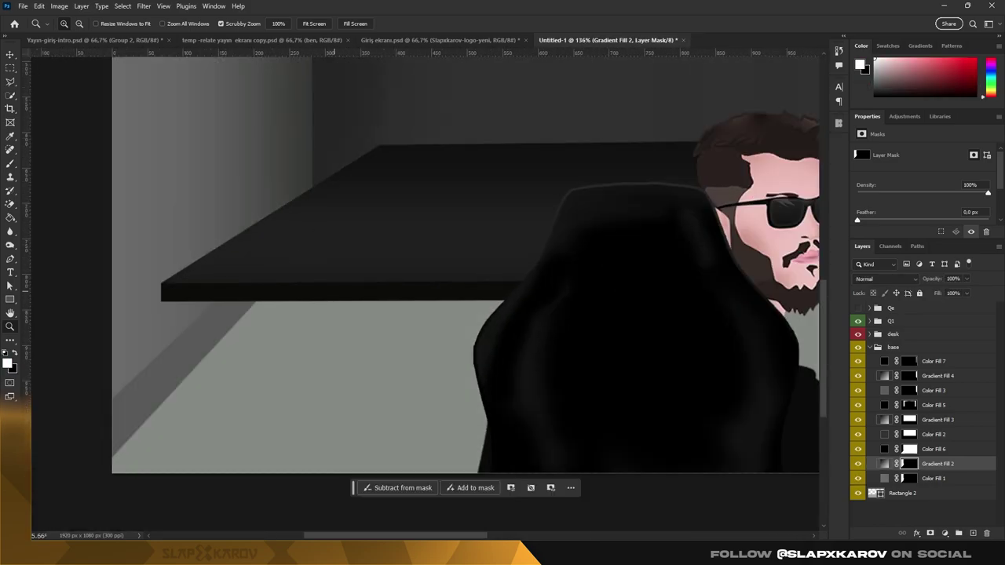
- On Gradient Fill 2, outline the lower wall edge and convert it to a selection
{"action": "left_click", "coordinate": [885, 463]}
{"action": "key", "text": "p"}
{"action": "left_click", "coordinate": [313, 193]}
{"action": "left_click", "coordinate": [313, 249]}
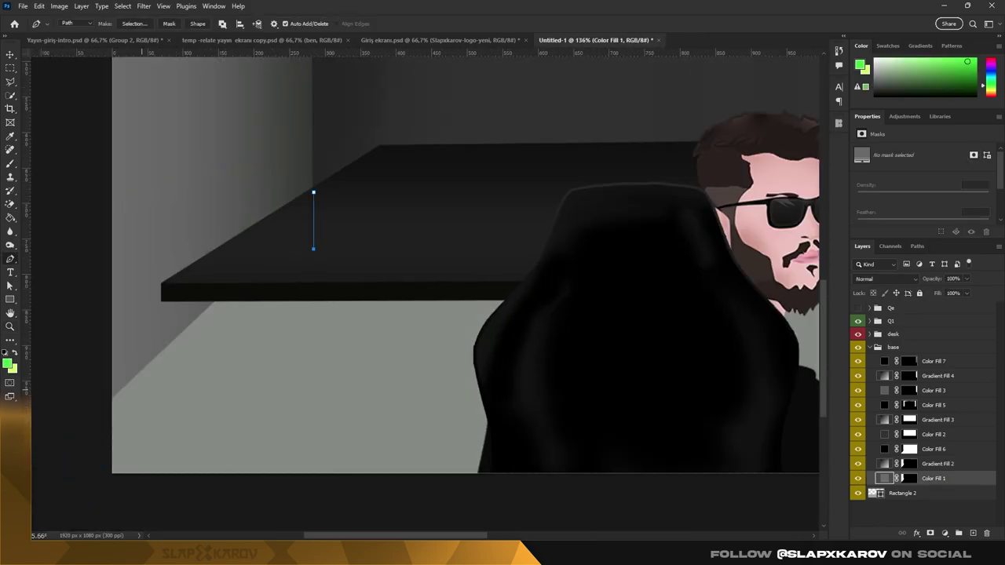
{"action": "right_click", "coordinate": [239, 267]}
{"action": "left_click", "coordinate": [259, 287]}
{"action": "key", "text": "Return"}
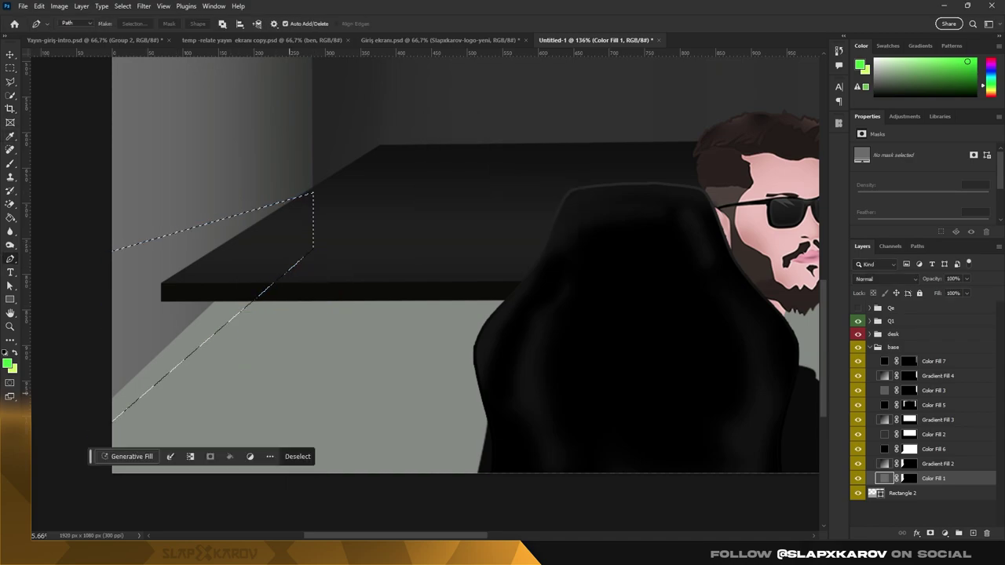
{"action": "key", "text": "b"}
{"action": "right_click", "coordinate": [234, 292]}
- Step between fill layers toward Color Fill 6 while clearing and restoring the selection
{"action": "key", "text": "alt+bracketright"}
{"action": "key", "text": "Escape"}
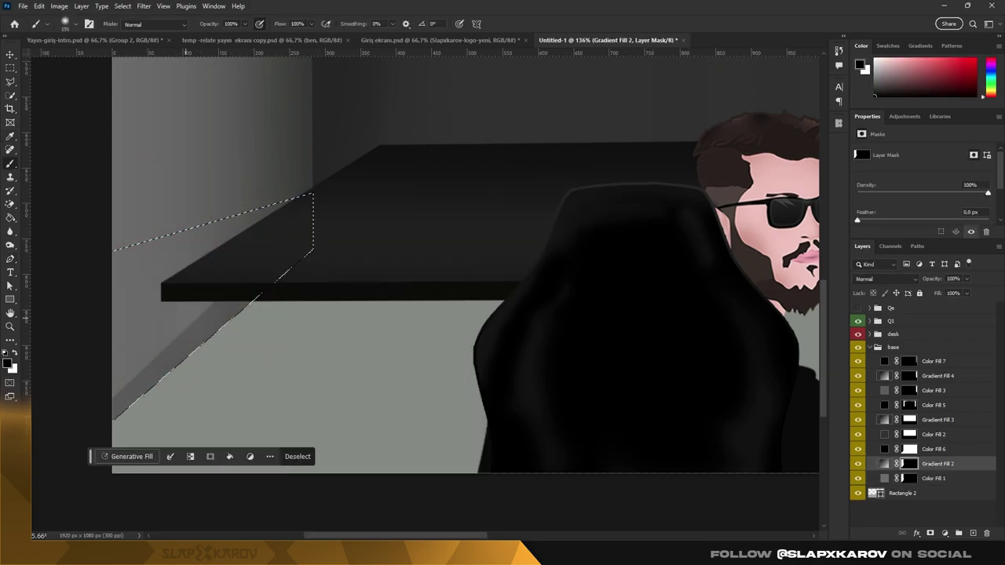
{"action": "key", "text": "alt+bracketright"}
{"action": "key", "text": "m"}
{"action": "key", "text": "ctrl+d"}
{"action": "key", "text": "ctrl+z"}
{"action": "key", "text": "alt+bracketleft"}
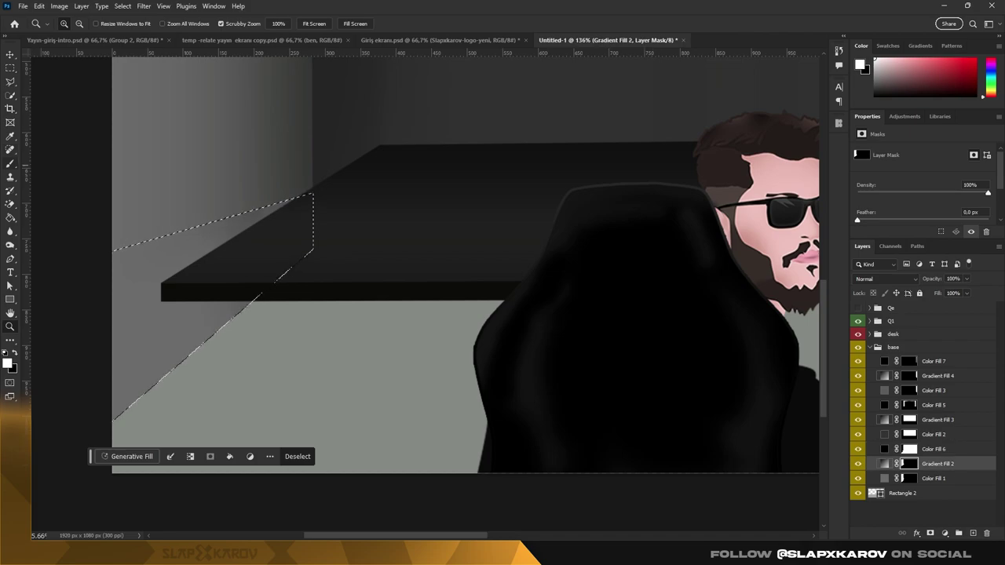
{"action": "key", "text": "ctrl+d"}
- Restore the wall selection on Gradient Fill 2, then deselect and view the whole room
{"action": "key", "text": "alt+bracketright"}
{"action": "key", "text": "alt+bracketright"}
{"action": "key", "text": "alt+bracketleft"}
{"action": "key", "text": "alt+bracketleft"}
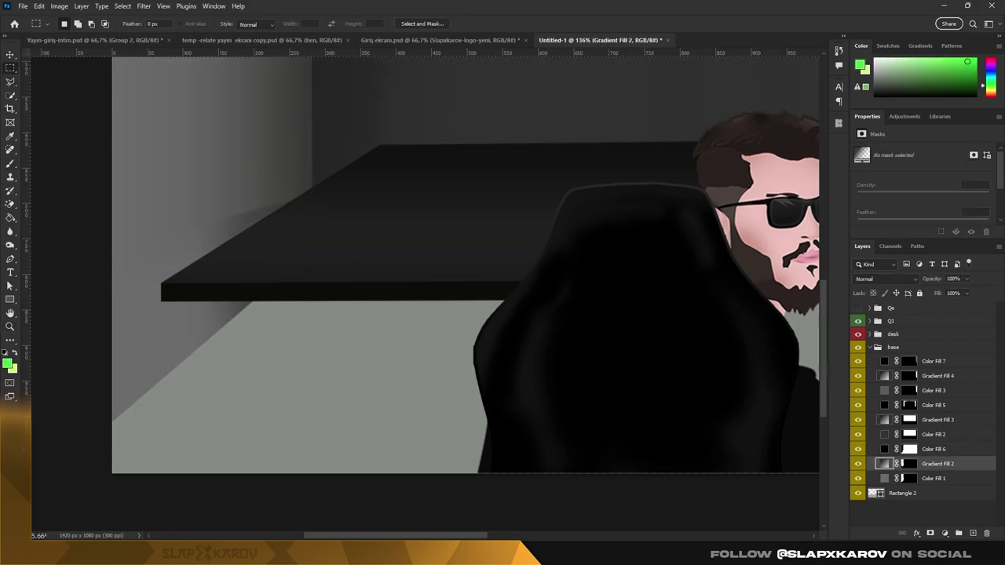
{"action": "key", "text": "ctrl+shift+d"}
{"action": "key", "text": "alt+bracketright"}
{"action": "key", "text": "b"}
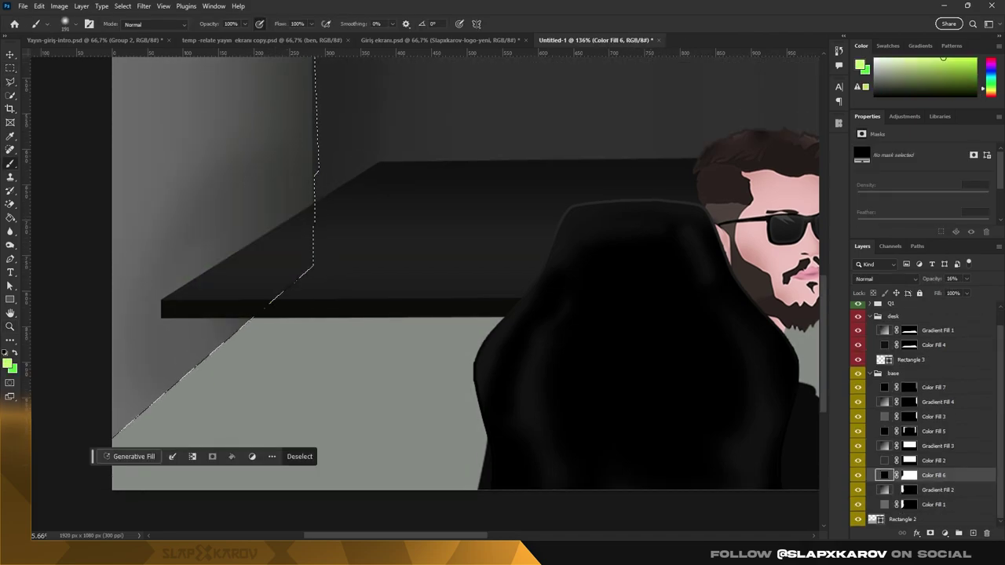
{"action": "key", "text": "ctrl+d"}
{"action": "key", "text": "z"}
{"action": "scroll", "coordinate": [457, 284], "scroll_direction": "down", "scroll_amount": 5}
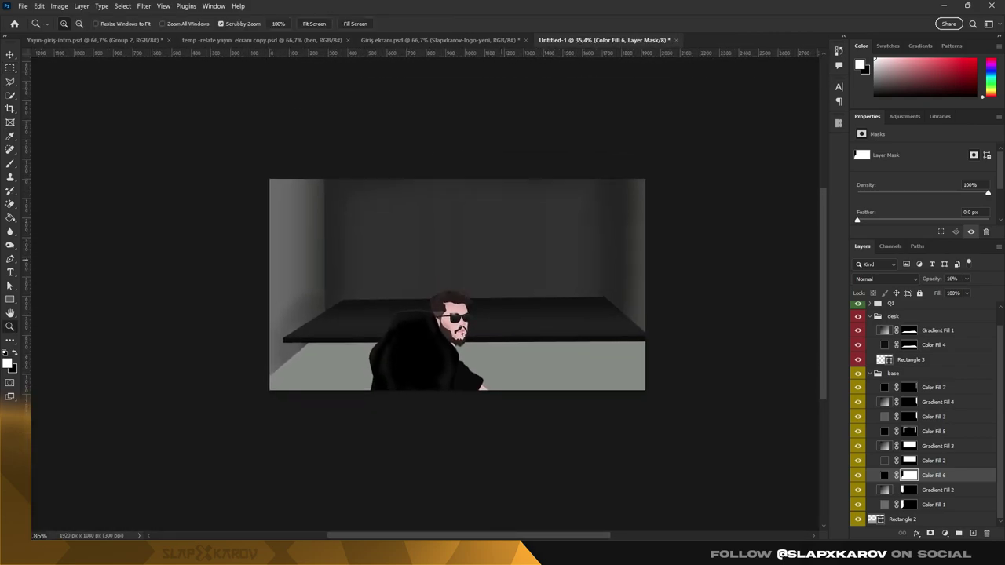
{"action": "scroll", "coordinate": [457, 284], "scroll_direction": "up", "scroll_amount": 3}
- Label group K blue and add a new layer with a 5 px brush
{"action": "right_click", "coordinate": [927, 308]}
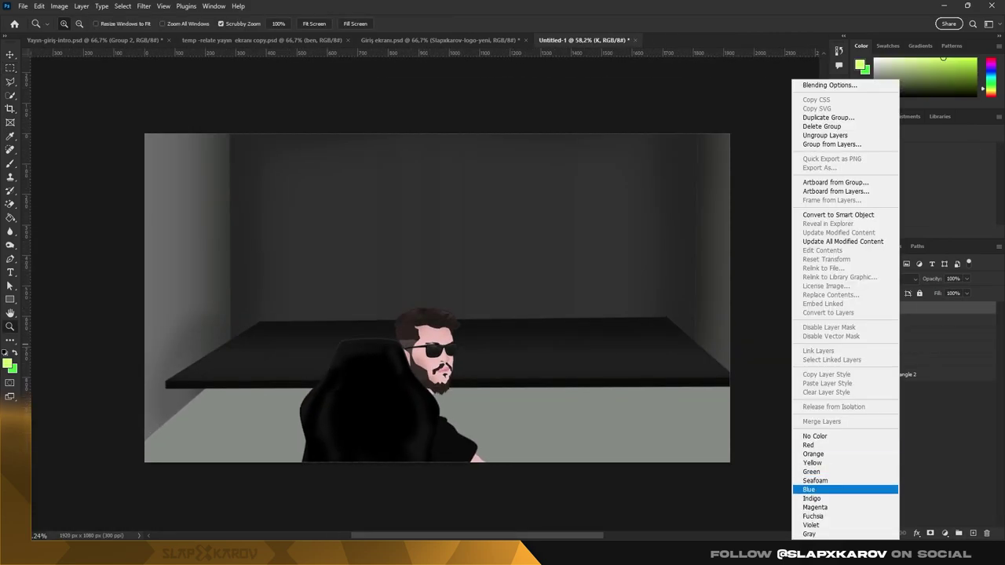
{"action": "left_click", "coordinate": [817, 489]}
{"action": "key", "text": "b"}
{"action": "key", "text": "ctrl+shift+alt+n"}
{"action": "right_click", "coordinate": [597, 275]}
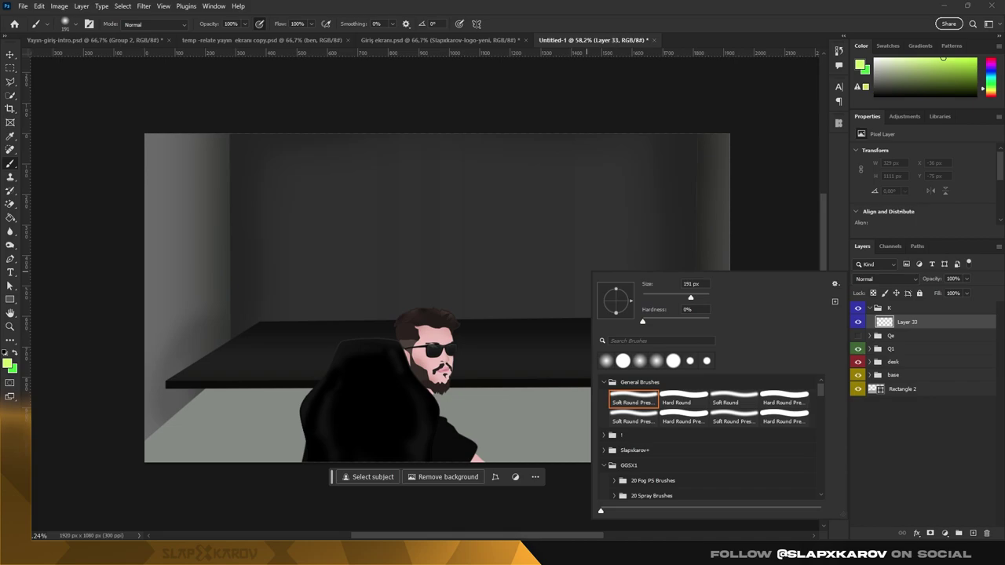
{"action": "type", "text": "5"}
{"action": "key", "text": "Return"}
- Make white the paint colour and dab small white marks on the back wall
{"action": "scroll", "coordinate": [683, 377], "scroll_direction": "up", "scroll_amount": 3, "text": "alt"}
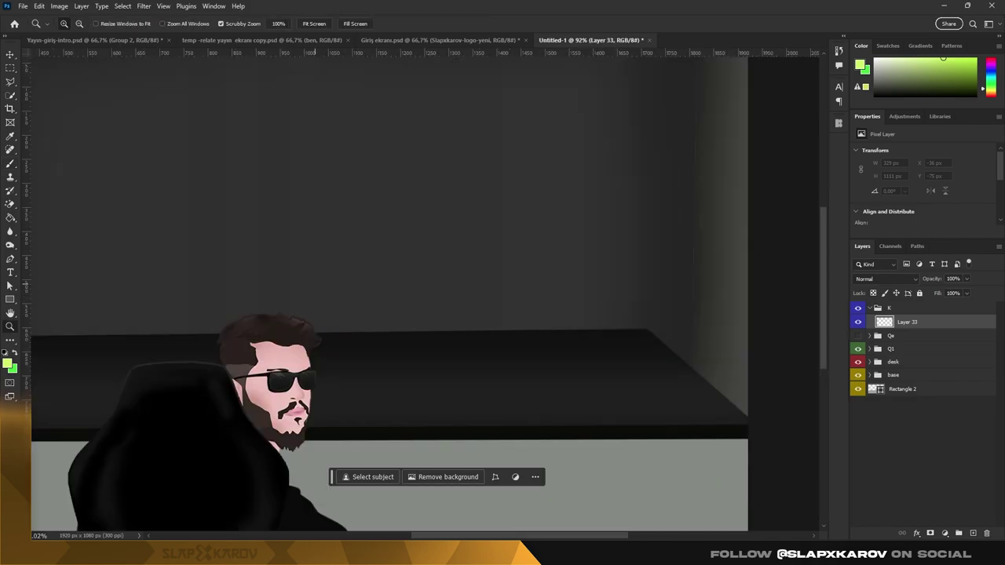
{"action": "left_click", "coordinate": [8, 362]}
{"action": "key", "text": "Escape"}
{"action": "key", "text": "x"}
{"action": "scroll", "coordinate": [363, 225], "scroll_direction": "down", "scroll_amount": 2}
{"action": "left_click", "coordinate": [363, 225]}
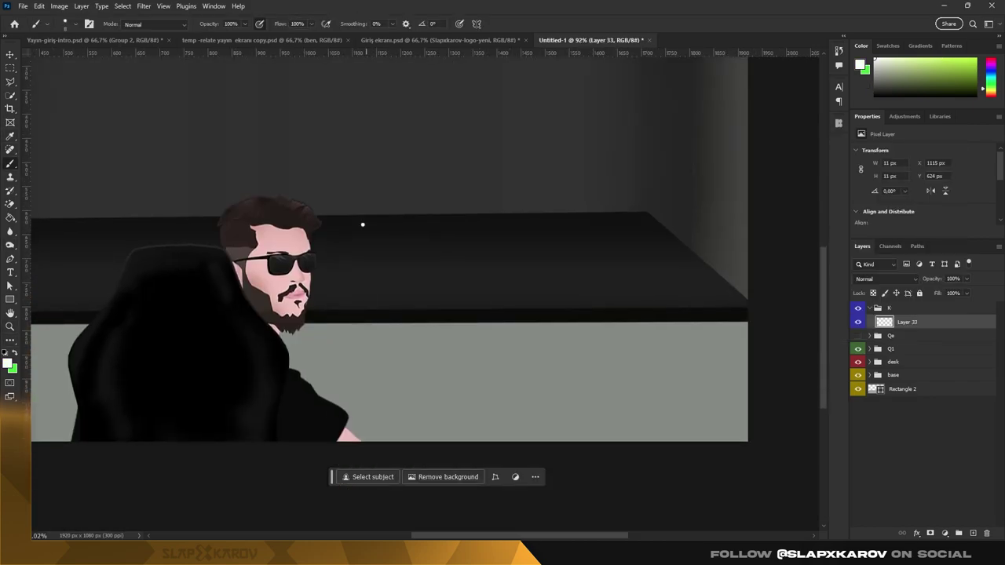
{"action": "scroll", "coordinate": [688, 385], "scroll_direction": "up", "scroll_amount": 2}
{"action": "mouse_move", "coordinate": [688, 383]}
{"action": "left_mouse_down"}
{"action": "mouse_move", "coordinate": [688, 422]}
{"action": "mouse_move", "coordinate": [742, 387]}
{"action": "left_mouse_up"}
{"action": "scroll", "coordinate": [743, 387], "scroll_direction": "up", "scroll_amount": 2}
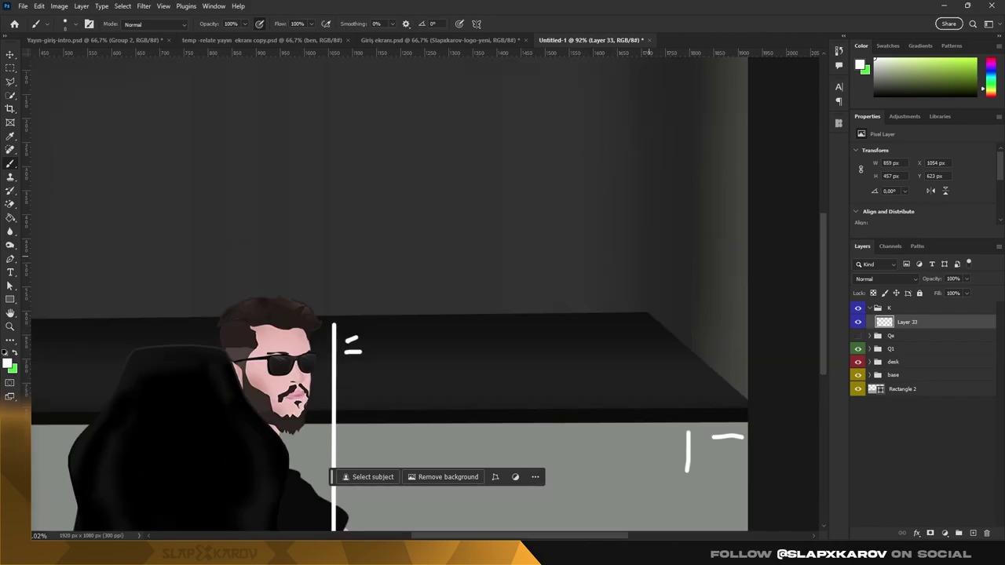
{"action": "scroll", "coordinate": [743, 464], "scroll_direction": "up", "scroll_amount": 1}
- Draw a tall white rectangle and transform it into place on the desk
{"action": "key", "text": "u"}
{"action": "left_click_drag", "start_coordinate": [508, 156], "coordinate": [573, 357]}
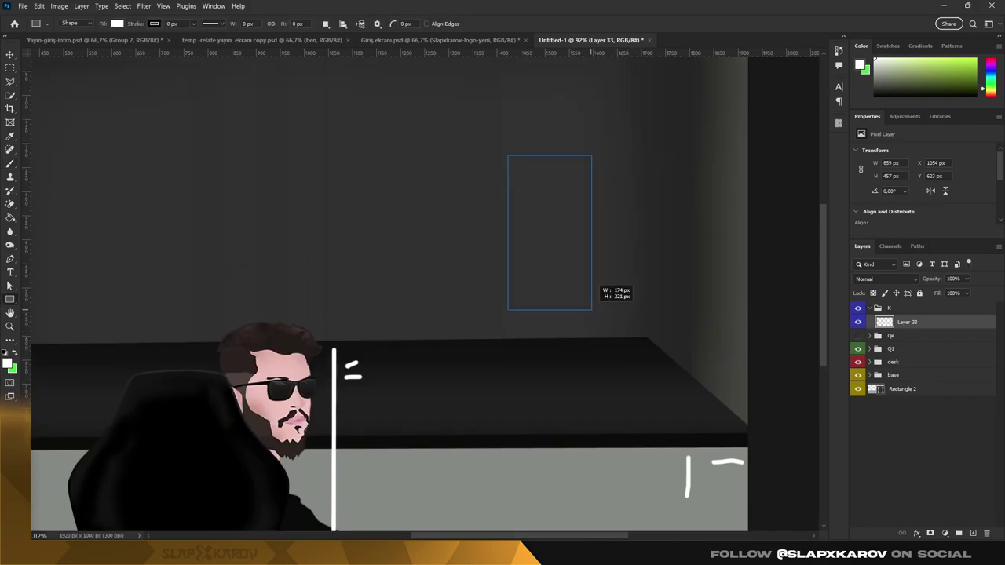
{"action": "left_click_drag", "start_coordinate": [591, 309], "coordinate": [667, 392]}
{"action": "key", "text": "ctrl+t"}
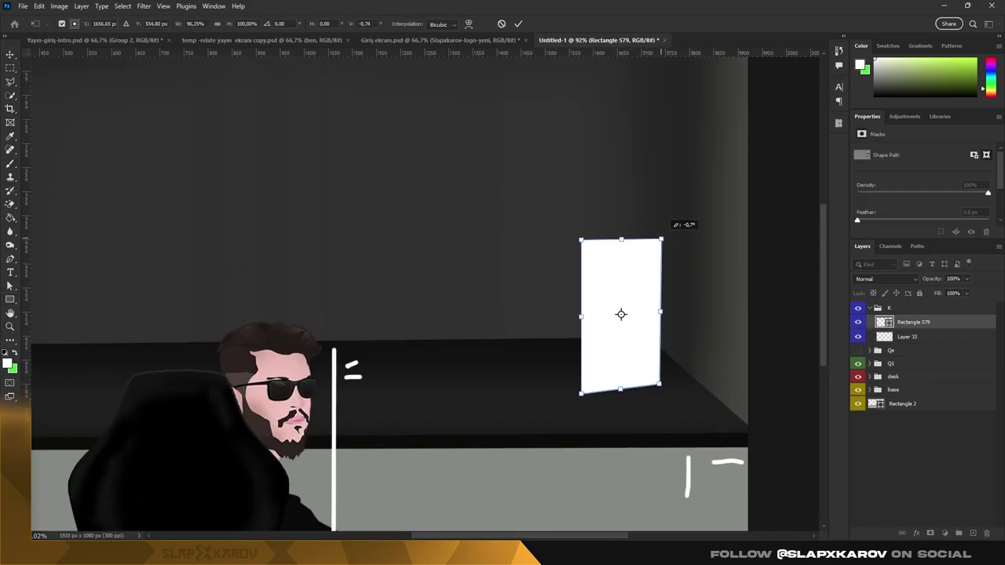
{"action": "scroll", "coordinate": [621, 314], "scroll_direction": "down", "scroll_amount": 2}
{"action": "left_click_drag", "start_coordinate": [616, 249], "coordinate": [637, 267]}
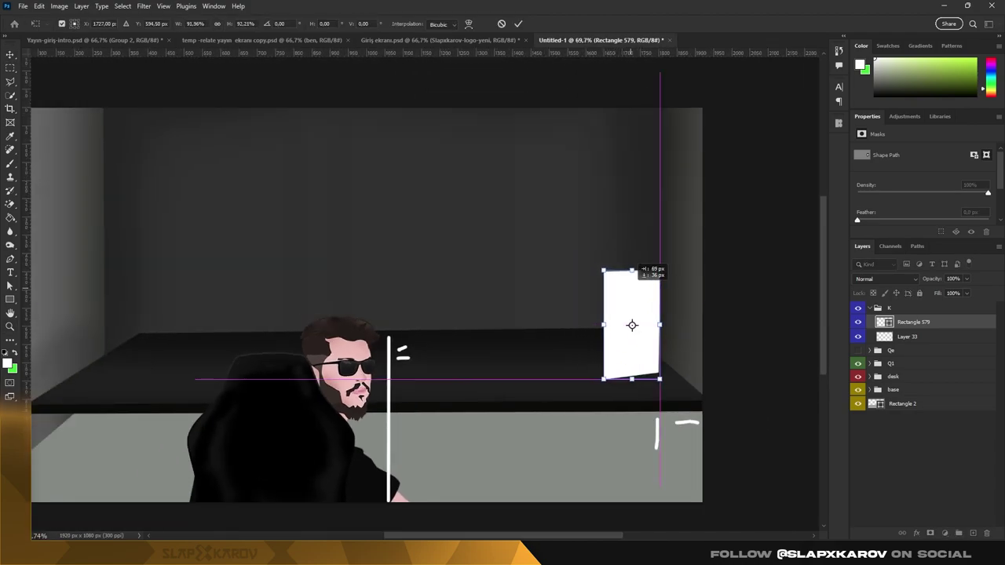
{"action": "key", "text": "Return"}
- On a new sketch layer, try the box's top edge and set a thin hard brush
{"action": "key", "text": "ctrl+shift+alt+n"}
{"action": "scroll", "coordinate": [620, 338], "scroll_direction": "up", "scroll_amount": 3}
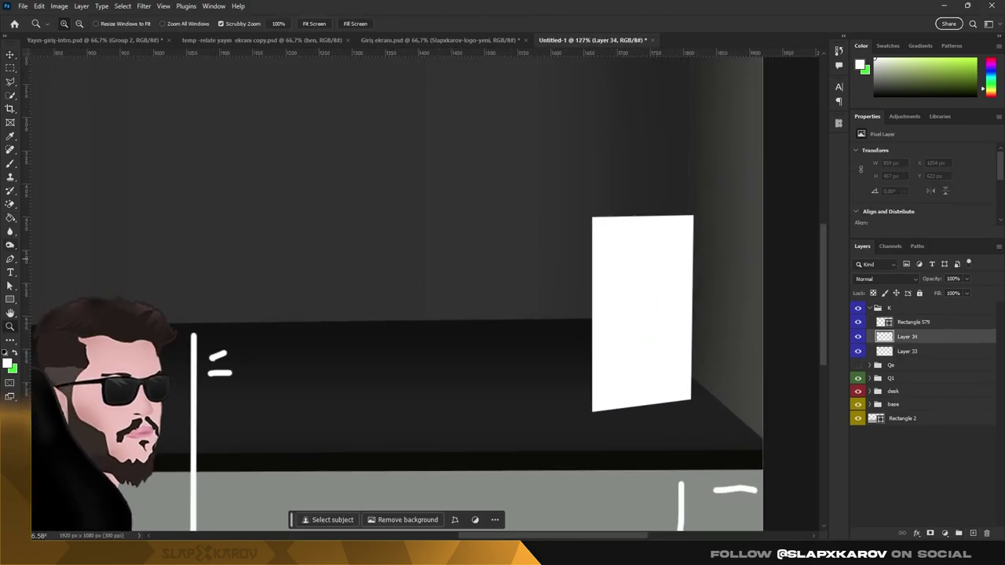
{"action": "key", "text": "b"}
{"action": "scroll", "coordinate": [628, 314], "scroll_direction": "up", "scroll_amount": 1}
{"action": "right_click", "coordinate": [597, 238]}
{"action": "key", "text": "Escape"}
{"action": "left_click_drag", "start_coordinate": [464, 232], "coordinate": [592, 243]}
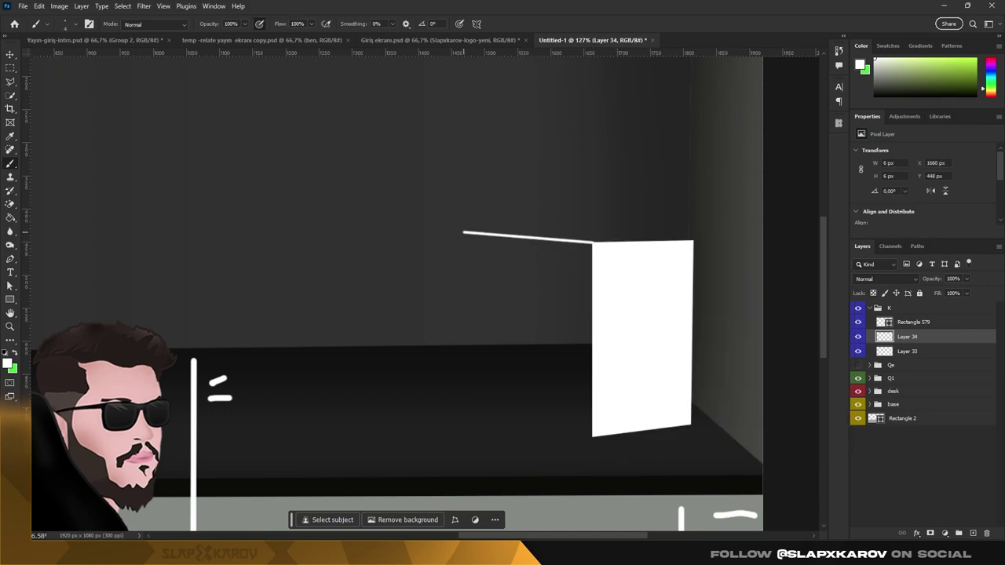
{"action": "key", "text": "ctrl+z"}
{"action": "right_click", "coordinate": [636, 206]}
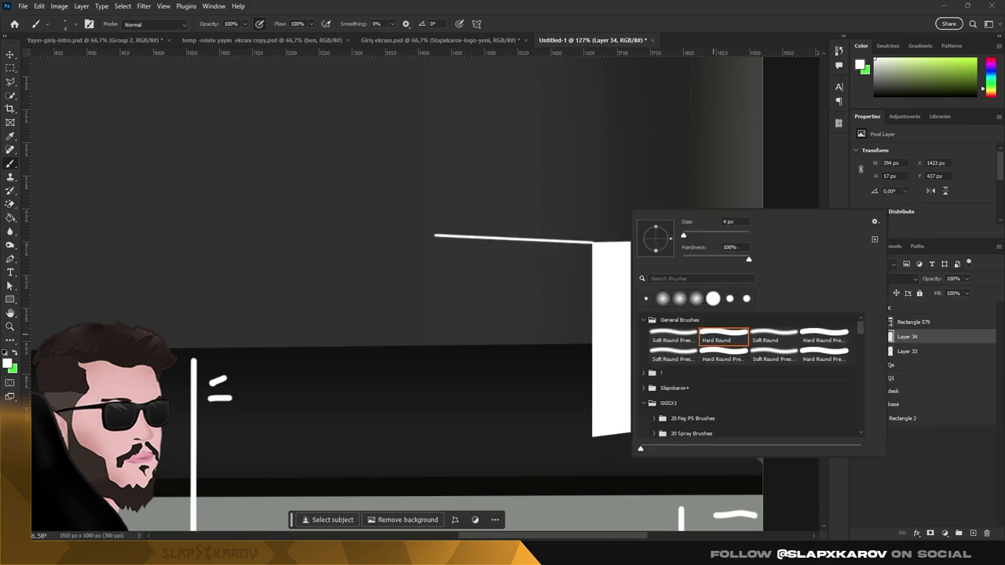
{"action": "key", "text": "Escape"}
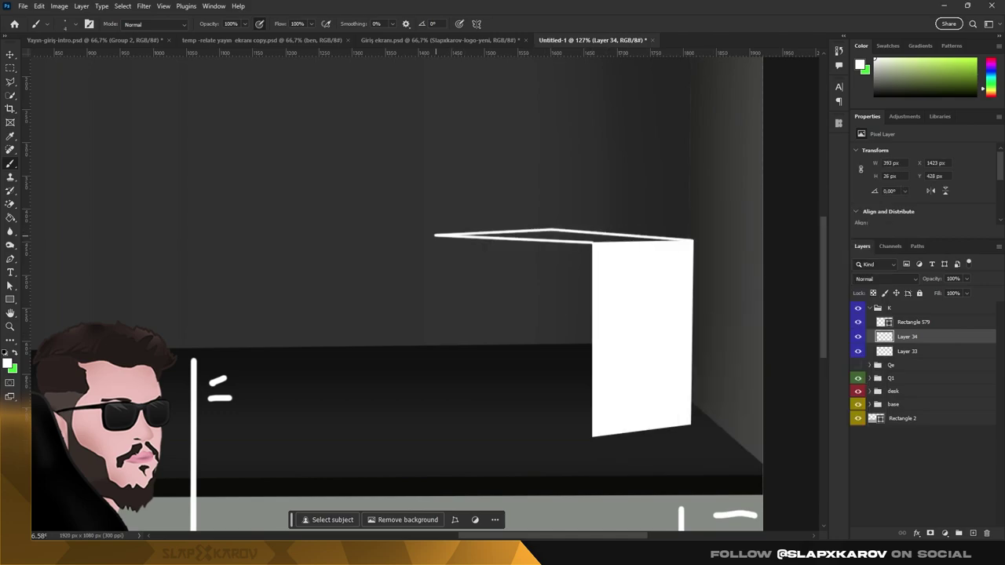
- Draw the cube's left and bottom edges, plus a short stroke on the right wall
{"action": "scroll", "coordinate": [396, 314], "scroll_direction": "down", "scroll_amount": 2}
{"action": "left_click", "coordinate": [434, 380], "text": "shift"}
{"action": "left_click", "coordinate": [594, 395], "text": "shift"}
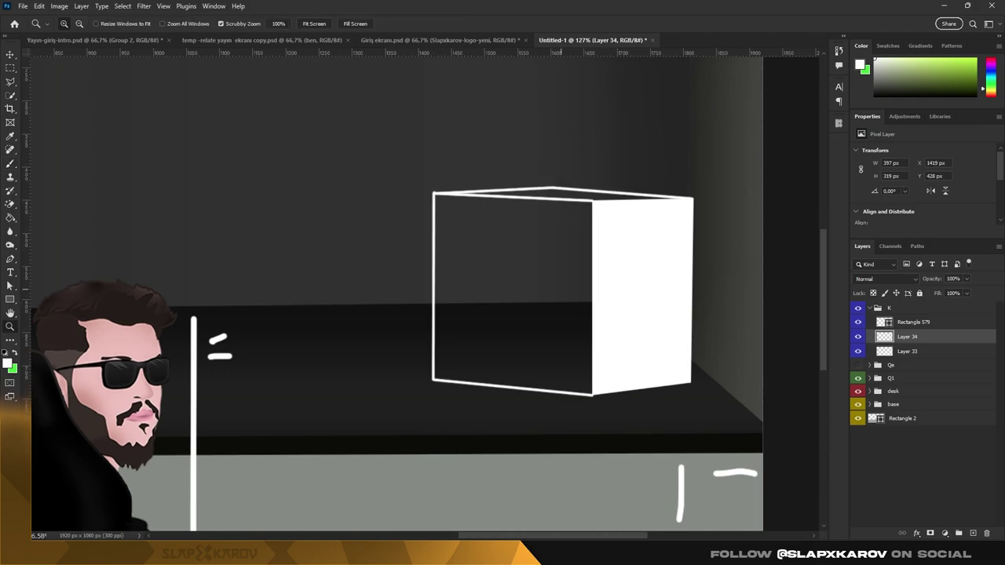
{"action": "scroll", "coordinate": [546, 259], "scroll_direction": "down", "scroll_amount": 5}
{"action": "scroll", "coordinate": [546, 259], "scroll_direction": "up", "scroll_amount": 4}
{"action": "key", "text": "alt+bracketleft"}
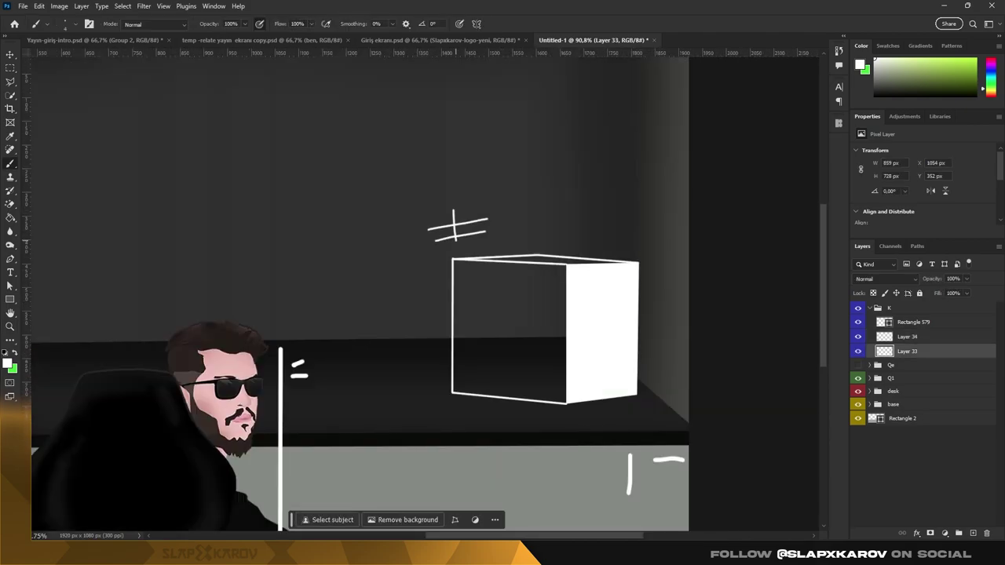
{"action": "left_click_drag", "start_coordinate": [666, 295], "coordinate": [666, 325]}
- Skew the whole cube sketch into perspective
{"action": "key", "text": "ctrl+t"}
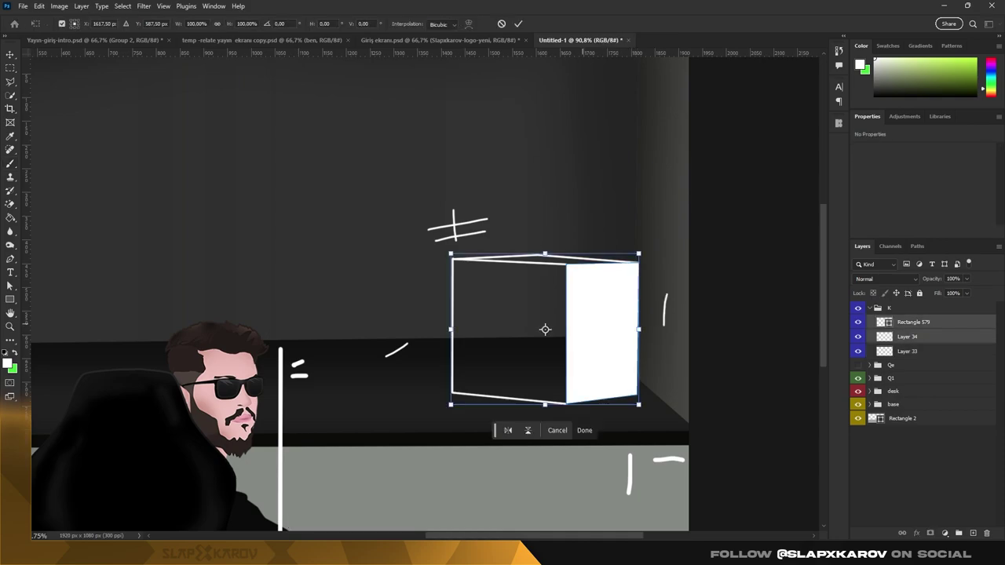
{"action": "left_click_drag", "start_coordinate": [638, 402], "coordinate": [662, 387]}
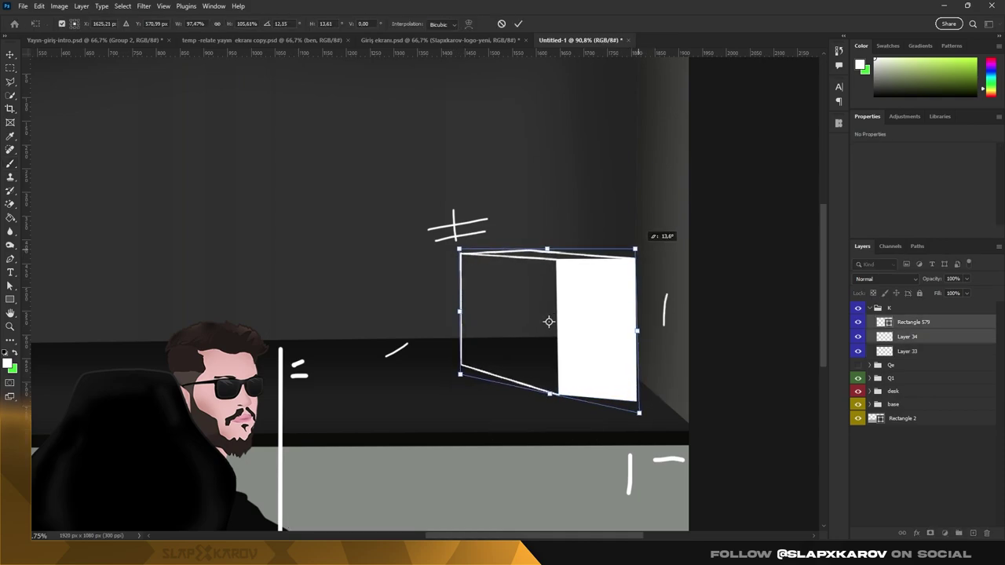
{"action": "left_click", "coordinate": [469, 23]}
{"action": "scroll", "coordinate": [556, 322], "scroll_direction": "down", "scroll_amount": 1}
{"action": "key", "text": "Return"}
- Refine the white panel's placement together with the cube outline layer
{"action": "left_click", "coordinate": [913, 322]}
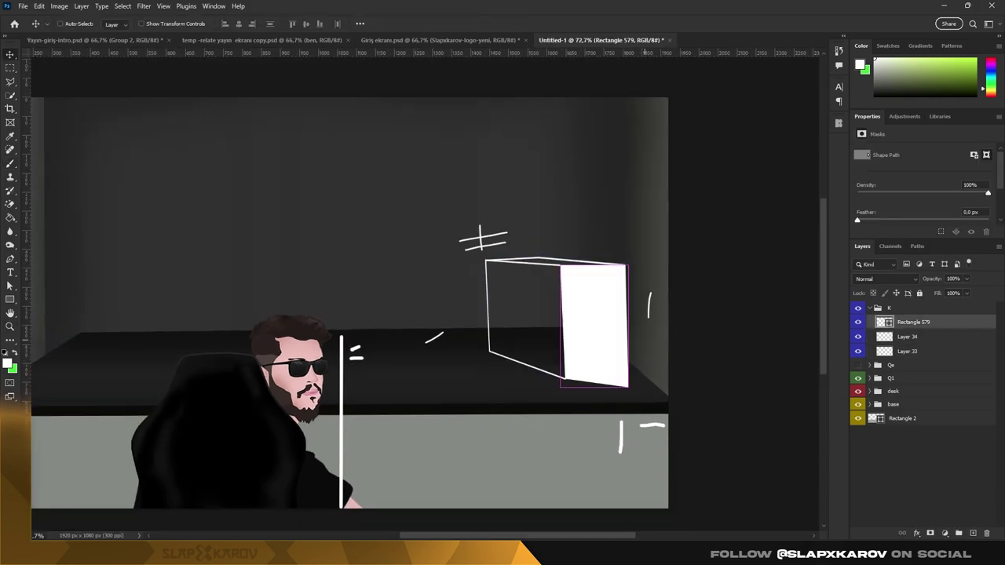
{"action": "key", "text": "ctrl+t"}
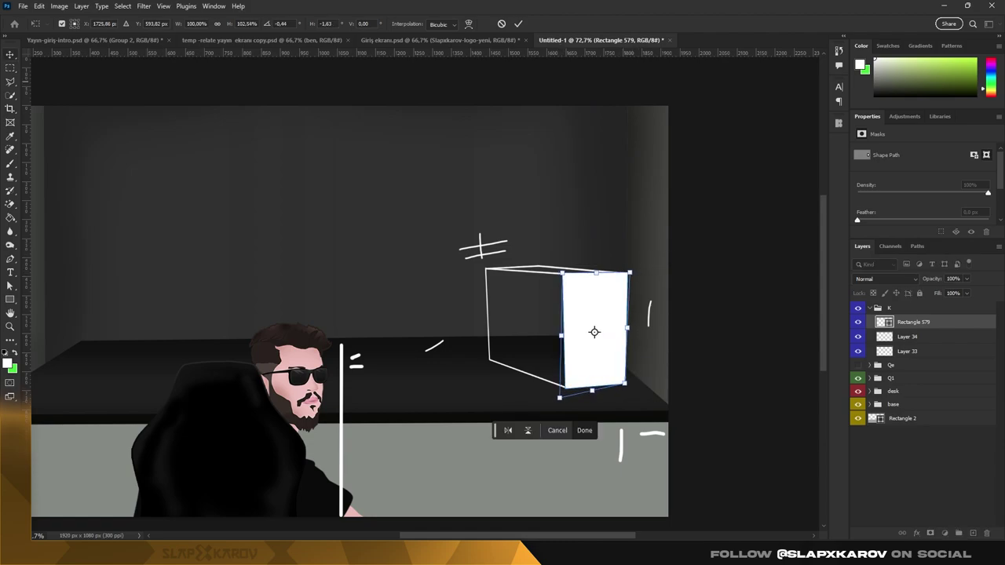
{"action": "key", "text": "Return"}
{"action": "left_click", "coordinate": [907, 336], "text": "ctrl"}
{"action": "key", "text": "ctrl+t"}
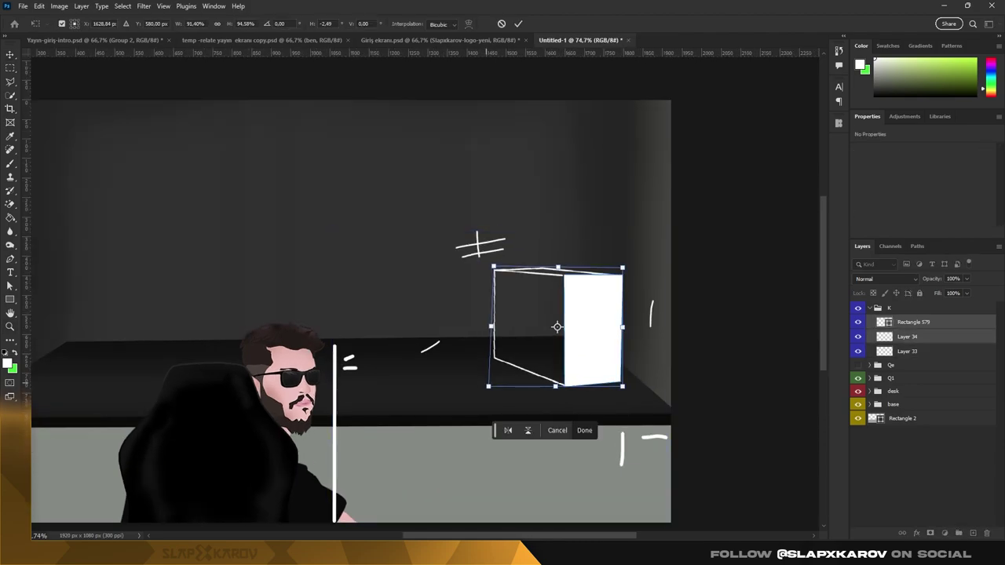
{"action": "key", "text": "Return"}
- Zoom in on the PC case
{"action": "key", "text": "z"}
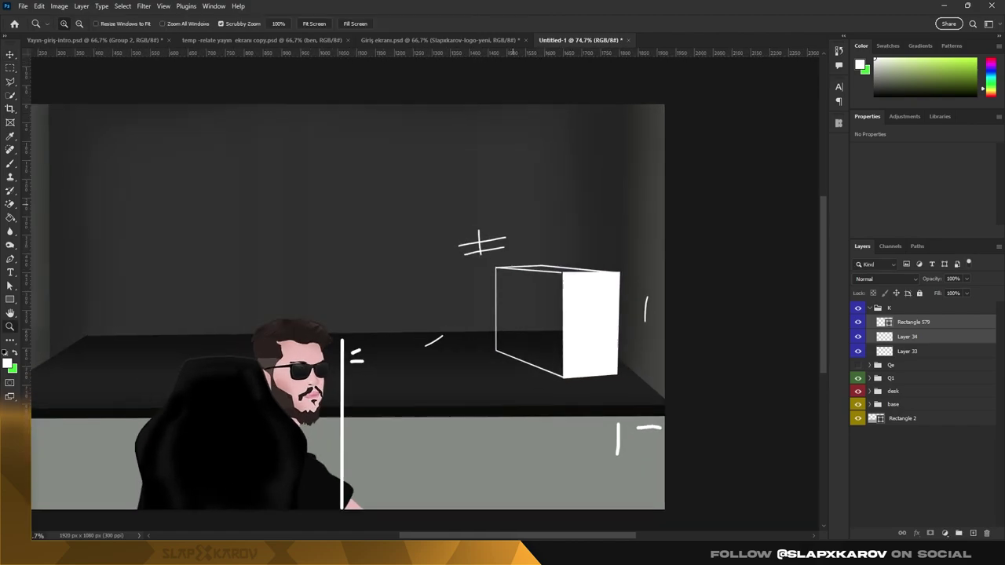
{"action": "left_click", "coordinate": [575, 280]}
{"action": "scroll", "coordinate": [575, 280], "scroll_direction": "down", "scroll_amount": 2}
{"action": "key", "text": "b"}
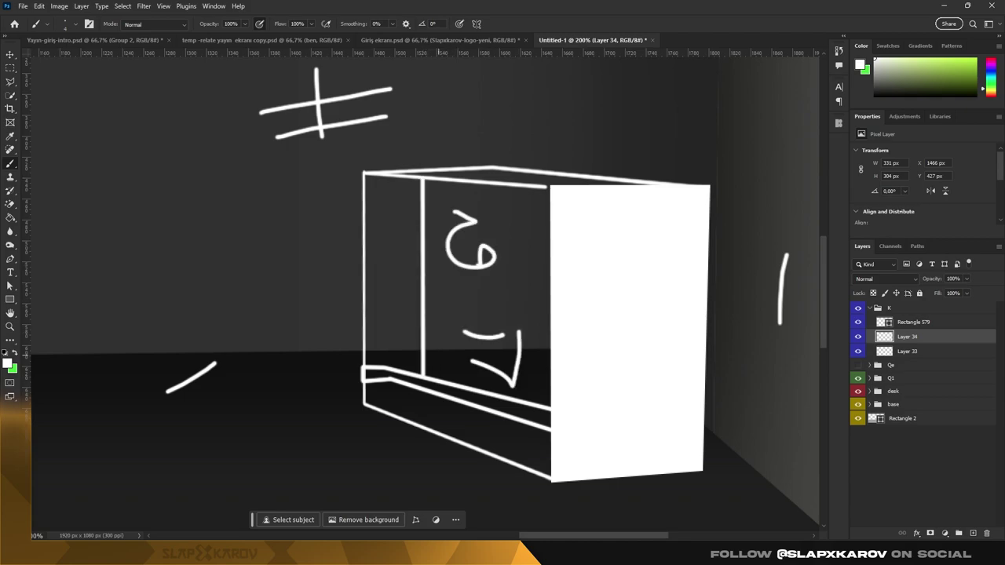
- Pick dark grey and paint a frame inside the white panel on a new layer
{"action": "left_click", "coordinate": [860, 65]}
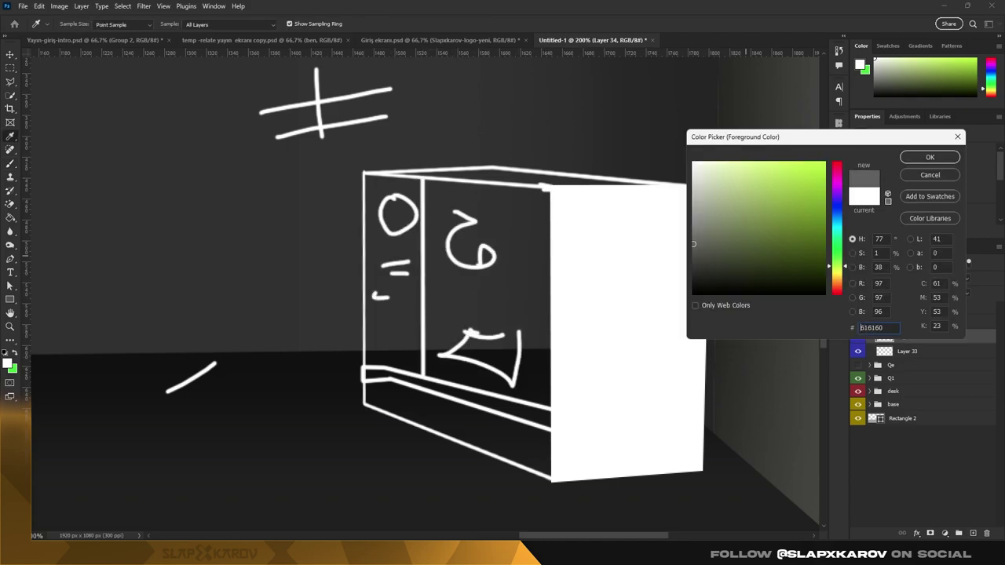
{"action": "left_click", "coordinate": [929, 157]}
{"action": "key", "text": "ctrl+shift+alt+n"}
{"action": "left_click", "coordinate": [552, 189]}
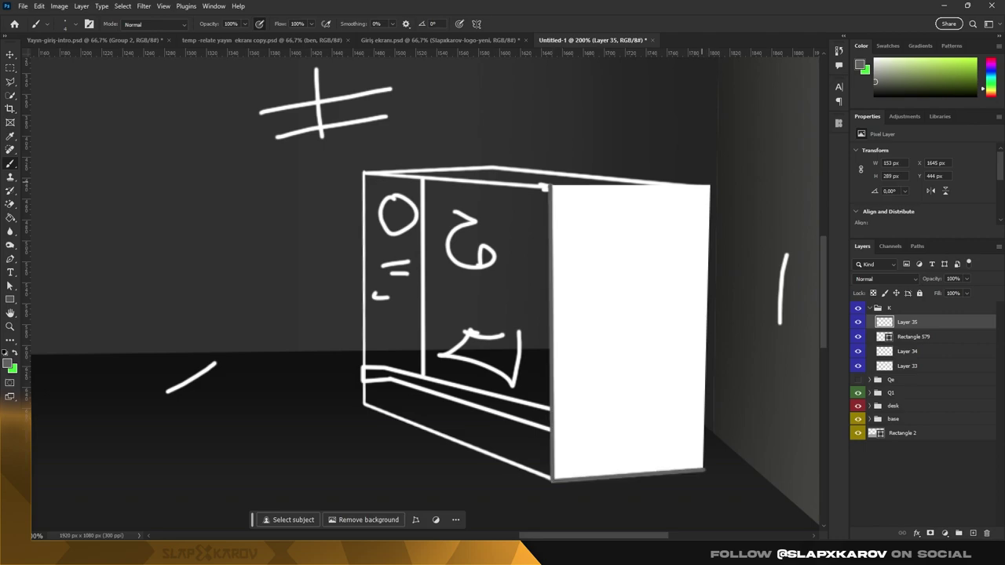
{"action": "mouse_move", "coordinate": [559, 194]}
{"action": "left_mouse_down"}
{"action": "mouse_move", "coordinate": [701, 469]}
{"action": "mouse_move", "coordinate": [699, 194]}
{"action": "left_mouse_up"}
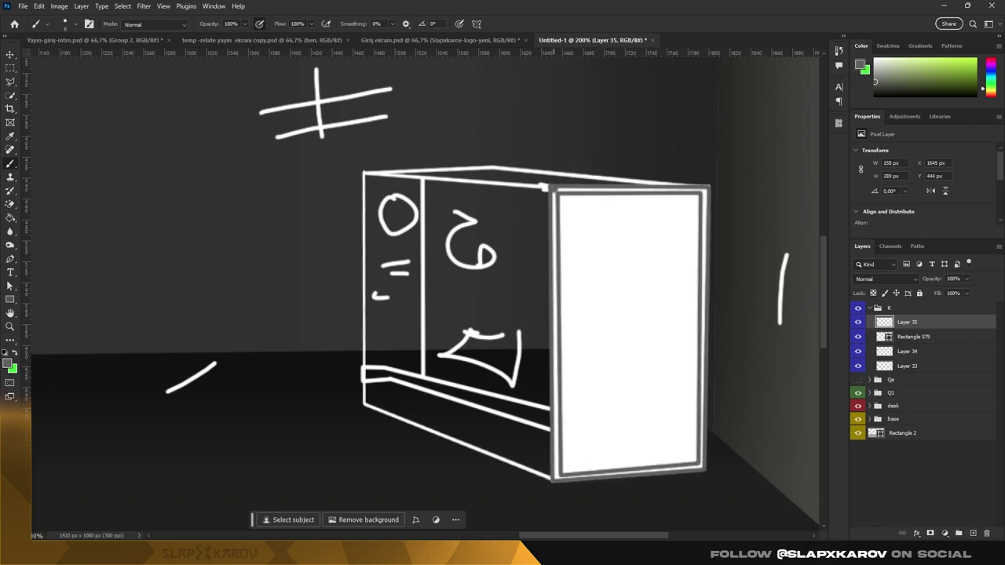
- Sketch oval fan shapes on the case's inner panel
{"action": "scroll", "coordinate": [543, 314], "scroll_direction": "down", "scroll_amount": 5}
{"action": "scroll", "coordinate": [528, 339], "scroll_direction": "up", "scroll_amount": 5}
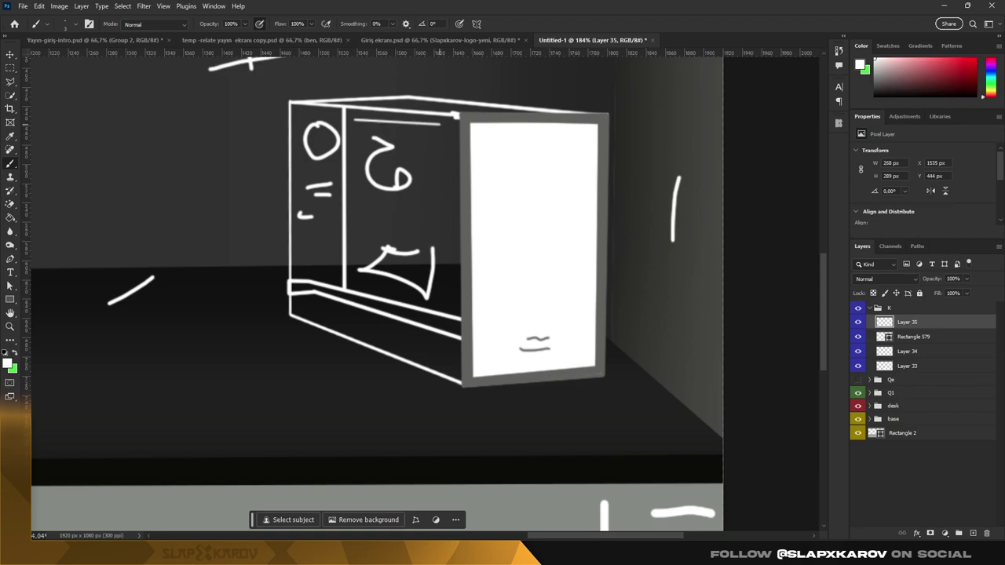
{"action": "left_click_drag", "start_coordinate": [451, 157], "coordinate": [455, 200]}
{"action": "scroll", "coordinate": [455, 236], "scroll_direction": "down", "scroll_amount": 5}
{"action": "scroll", "coordinate": [483, 236], "scroll_direction": "up", "scroll_amount": 1}
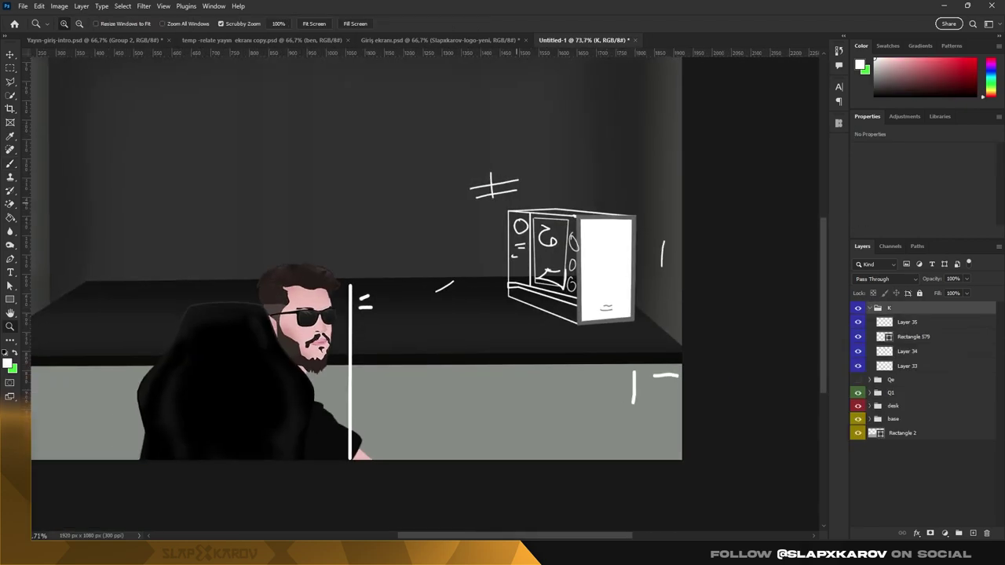
{"action": "scroll", "coordinate": [483, 236], "scroll_direction": "down", "scroll_amount": 1}
- Cycle through the reference documents, including Yayın-giriş-intro.psd, back to Untitled-1
{"action": "key", "text": "ctrl+Tab"}
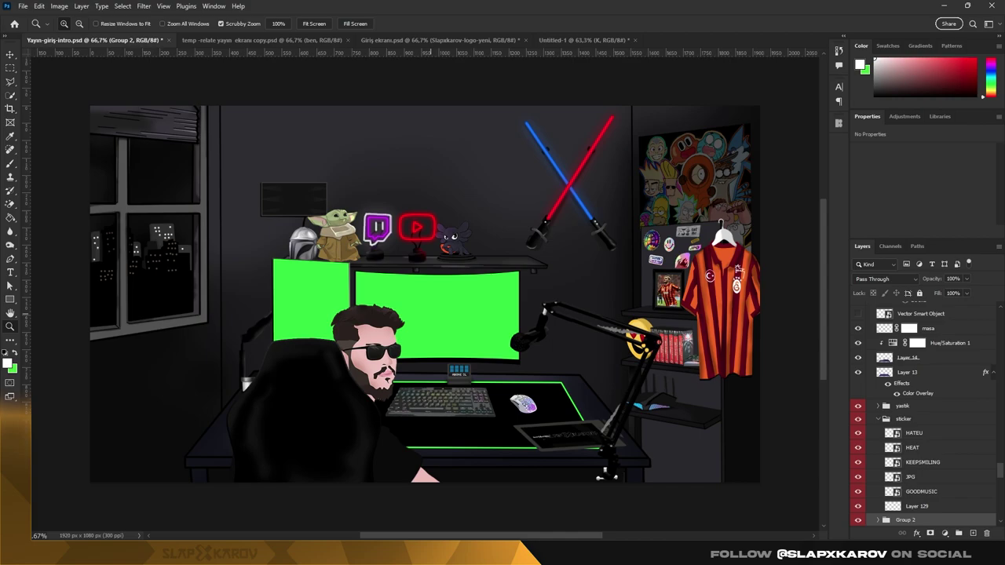
{"action": "key", "text": "ctrl+Tab"}
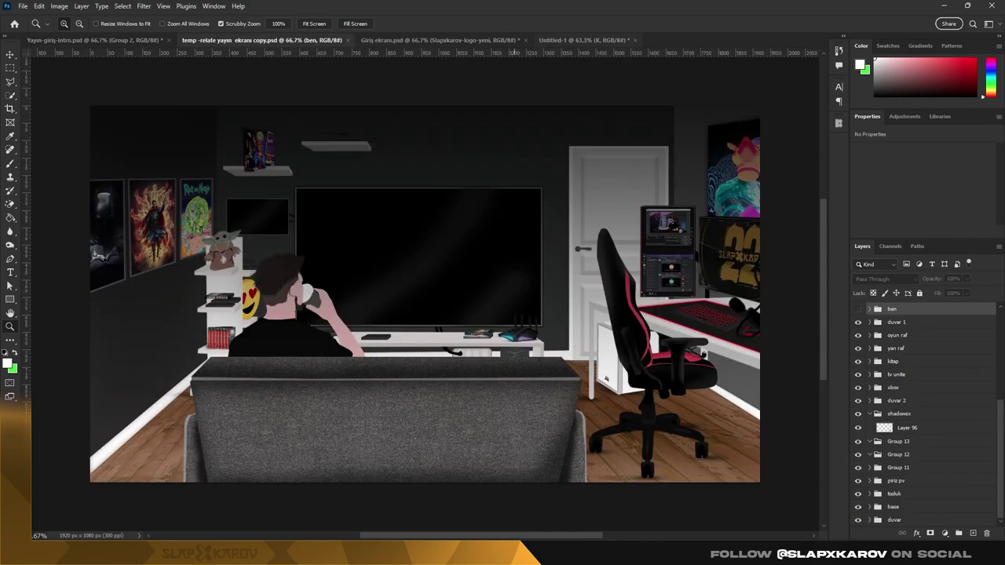
{"action": "key", "text": "ctrl+Tab"}
{"action": "key", "text": "ctrl+Tab"}
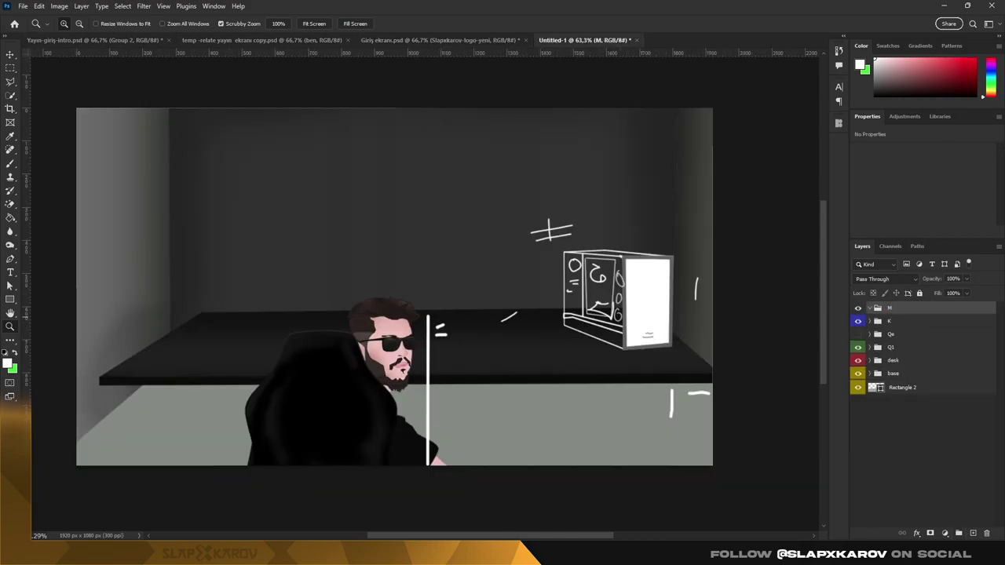
- On a new layer in group M, brush the red monitor rectangles
{"action": "key", "text": "ctrl+shift+alt+n"}
{"action": "key", "text": "b"}
{"action": "right_click", "coordinate": [462, 217]}
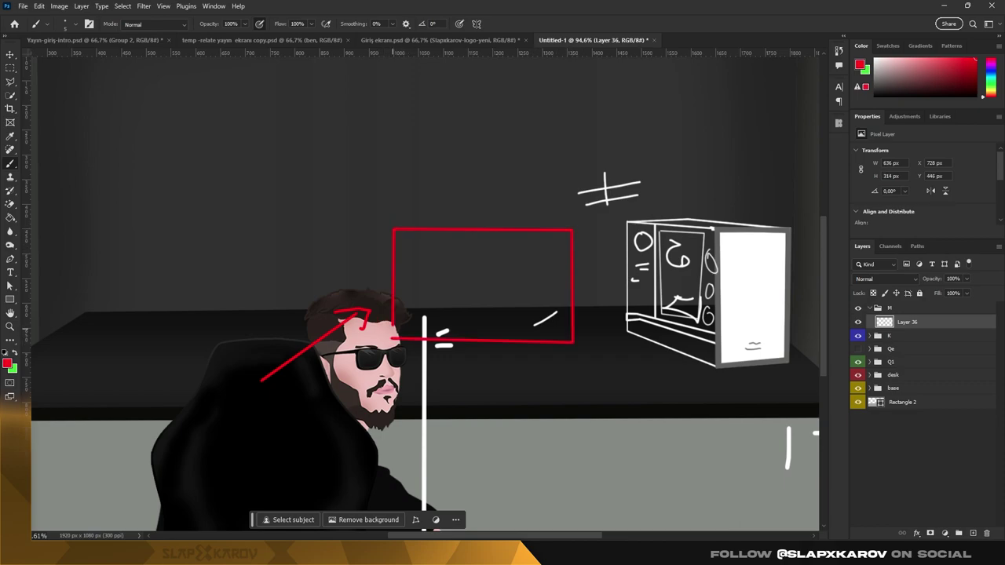
{"action": "key", "text": "z"}
{"action": "left_click_drag", "start_coordinate": [490, 246], "coordinate": [503, 247]}
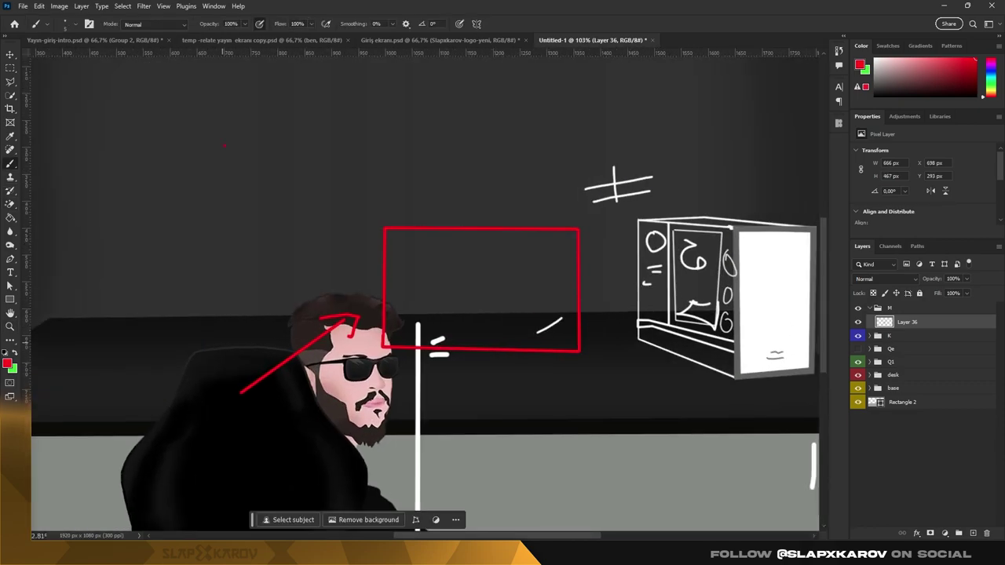
{"action": "left_click_drag", "start_coordinate": [338, 146], "coordinate": [338, 379]}
{"action": "scroll", "coordinate": [337, 379], "scroll_direction": "down", "scroll_amount": 5}
{"action": "scroll", "coordinate": [338, 379], "scroll_direction": "up", "scroll_amount": 3}
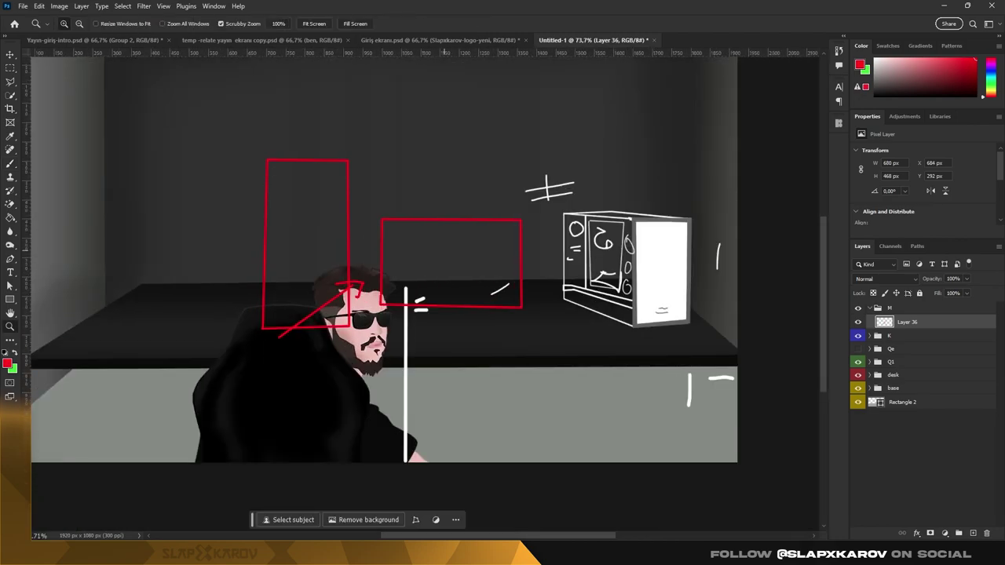
- Nudge the red monitor sketches up and left
{"action": "key", "text": "ctrl+t"}
{"action": "key", "text": "shift+Up"}
{"action": "key", "text": "shift+Up"}
{"action": "key", "text": "shift+Up"}
{"action": "key", "text": "shift+Left"}
{"action": "key", "text": "shift+Left"}
{"action": "key", "text": "shift+Left"}
{"action": "key", "text": "Return"}
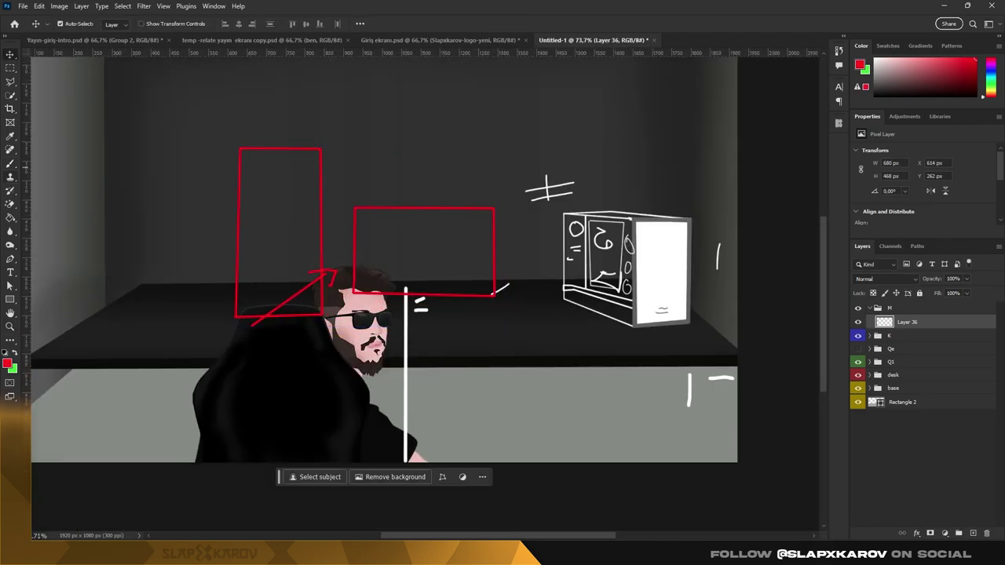
- Switch to cyan and sketch the desk mat, keyboard and mouse
{"action": "left_click", "coordinate": [860, 65]}
{"action": "left_click", "coordinate": [845, 225]}
{"action": "left_click", "coordinate": [920, 157]}
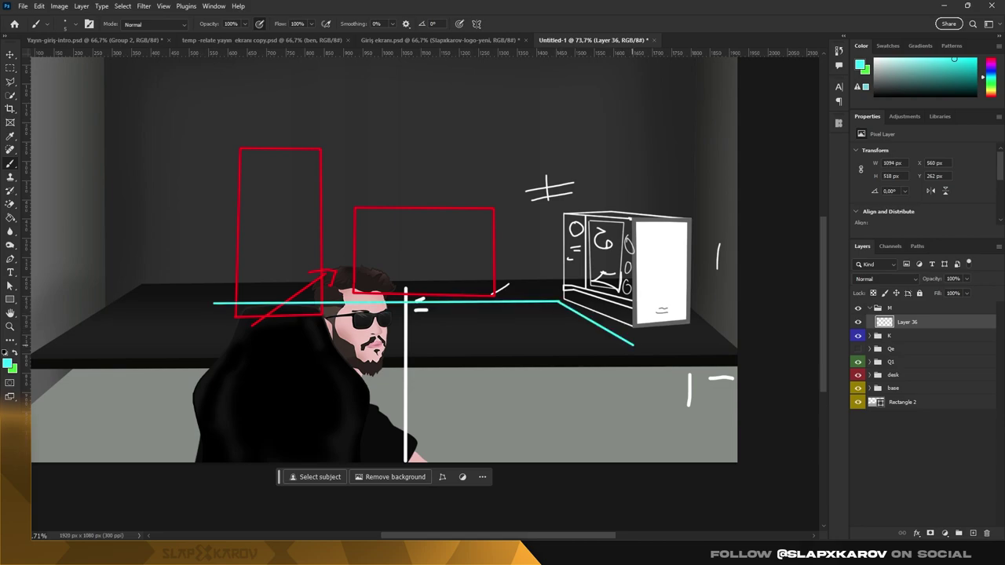
{"action": "scroll", "coordinate": [451, 337], "scroll_direction": "up", "scroll_amount": 2}
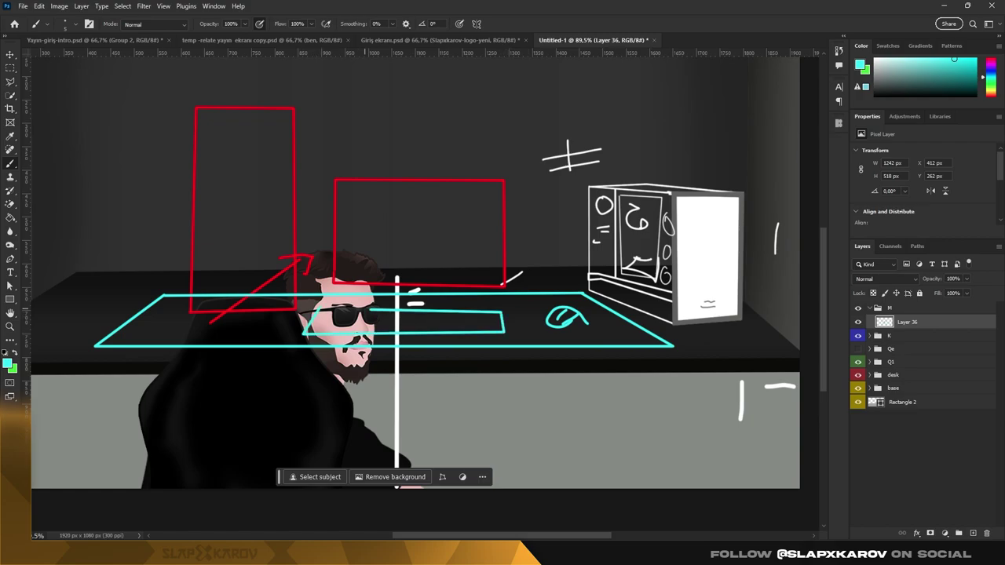
{"action": "left_click_drag", "start_coordinate": [369, 321], "coordinate": [446, 321]}
{"action": "scroll", "coordinate": [515, 298], "scroll_direction": "down", "scroll_amount": 2}
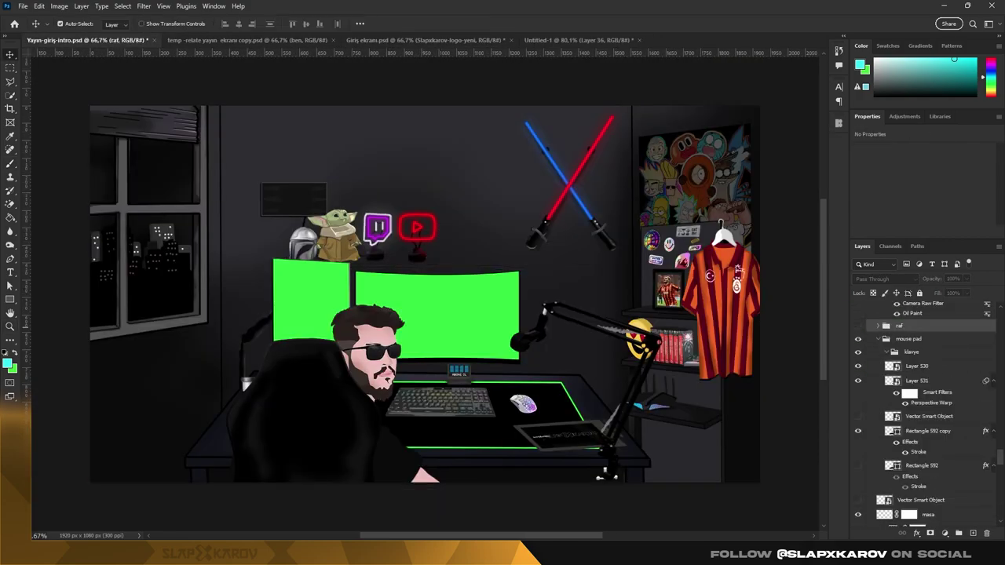
- Select the shelf and figure layers in the intro scene
{"action": "scroll", "coordinate": [923, 408], "scroll_direction": "up", "scroll_amount": 3}
{"action": "left_click", "coordinate": [908, 369]}
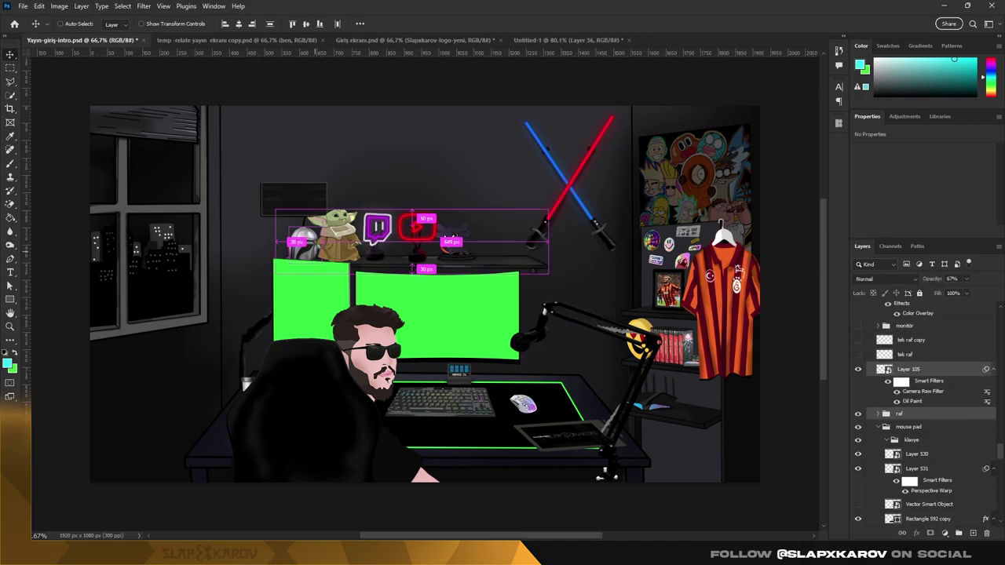
{"action": "key", "text": "Delete"}
{"action": "key", "text": "ctrl+z"}
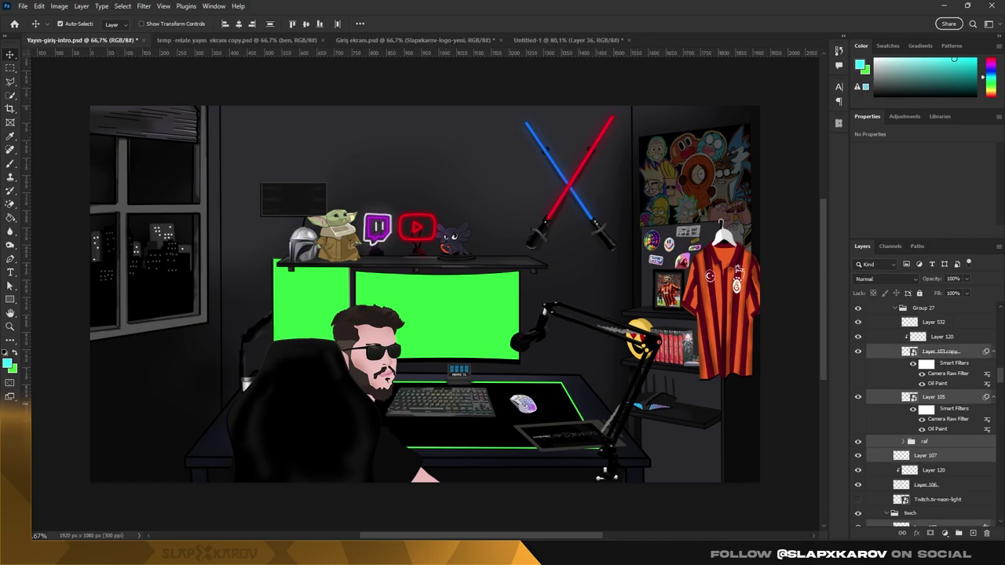
- Paste the shelf into Untitled-1 as group RAF üst above the desk, beneath Qe
{"action": "left_click", "coordinate": [556, 39]}
{"action": "key", "text": "ctrl+v"}
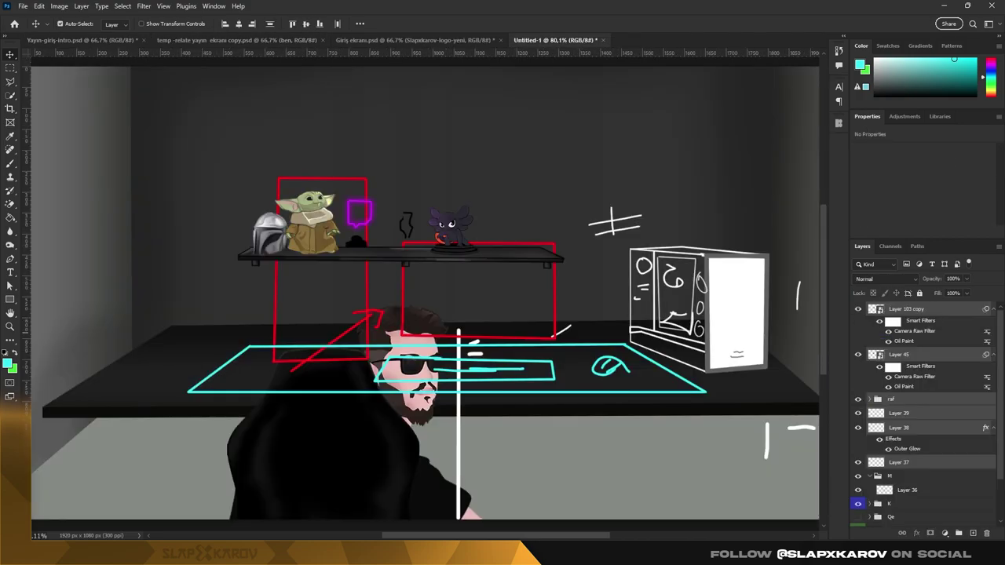
{"action": "key", "text": "ctrl+g"}
{"action": "scroll", "coordinate": [424, 298], "scroll_direction": "down", "scroll_amount": 2}
{"action": "key", "text": "ctrl+t"}
{"action": "mouse_move", "coordinate": [426, 232]}
{"action": "left_mouse_down"}
{"action": "mouse_move", "coordinate": [535, 199]}
{"action": "mouse_move", "coordinate": [535, 208]}
{"action": "left_mouse_up"}
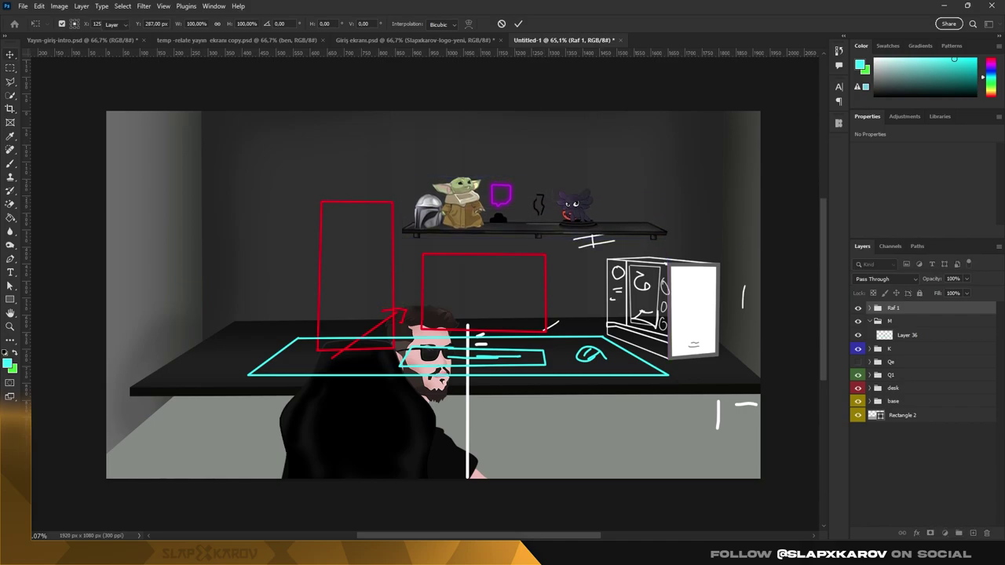
{"action": "key", "text": "Return"}
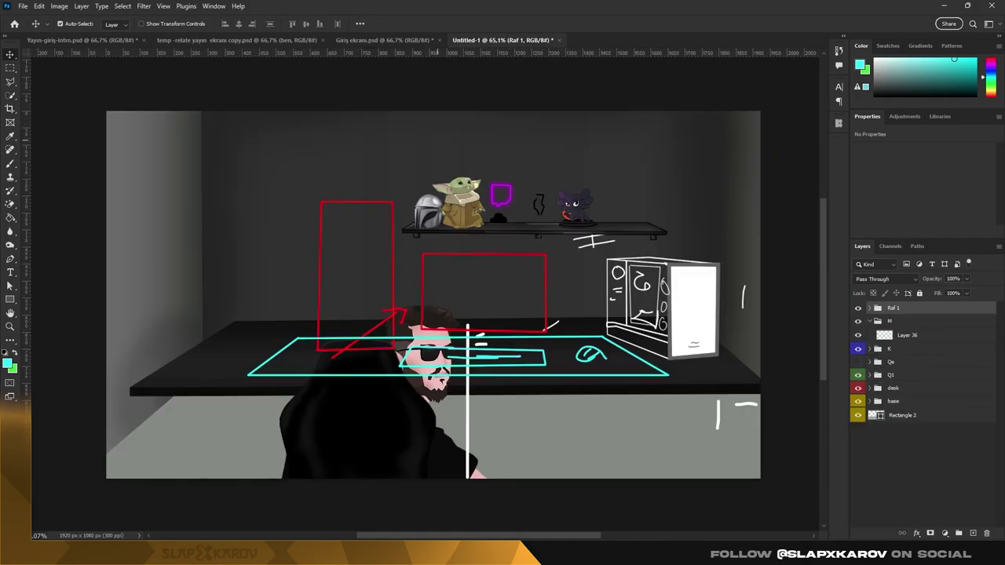
{"action": "type", "text": "RAF üst"}
{"action": "key", "text": "Return"}
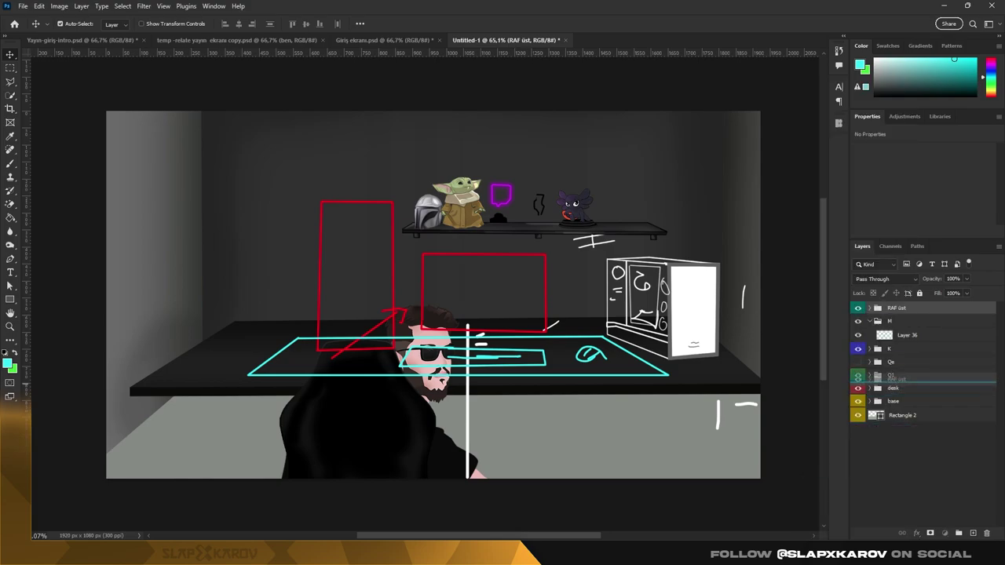
{"action": "left_click_drag", "start_coordinate": [895, 380], "coordinate": [896, 366]}
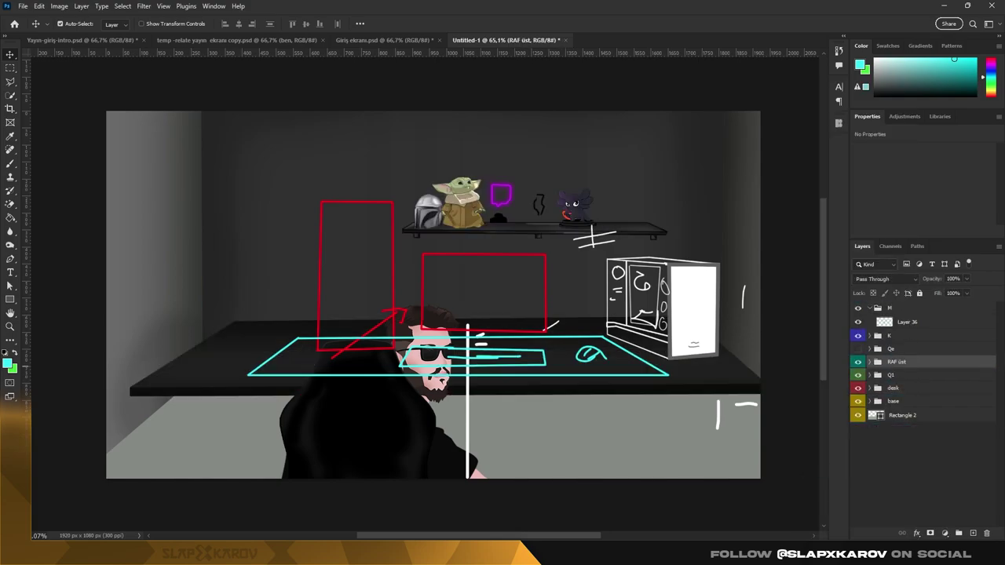
- Paste the heart-eyes emoji and enlarge it beside the cat figure
{"action": "key", "text": "ctrl+v"}
{"action": "scroll", "coordinate": [642, 199], "scroll_direction": "up", "scroll_amount": 5}
{"action": "left_click_drag", "start_coordinate": [651, 142], "coordinate": [680, 117]}
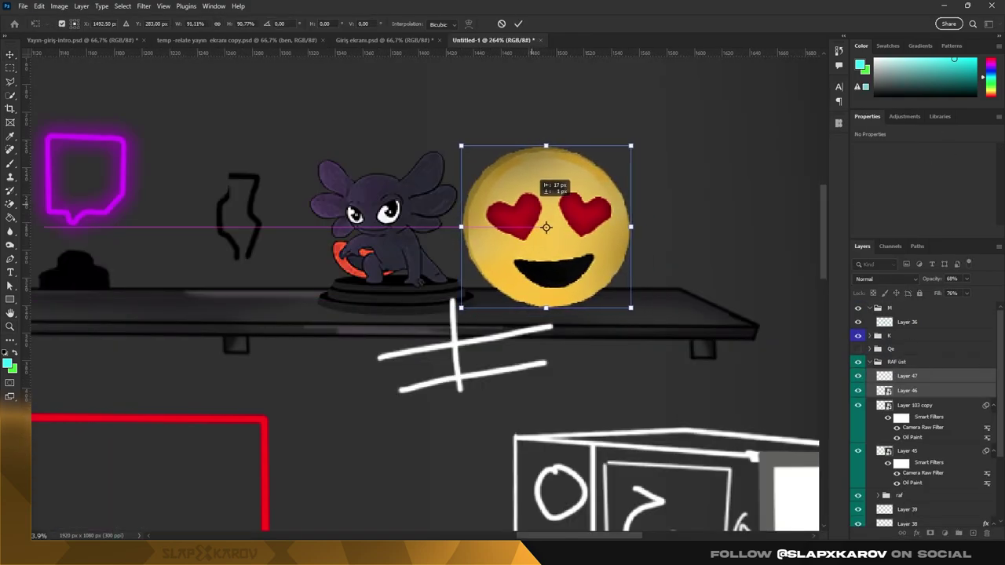
{"action": "scroll", "coordinate": [753, 239], "scroll_direction": "down", "scroll_amount": 3}
{"action": "key", "text": "Return"}
- Hide Layer 39's Twitch neon logo and doodle, then return to the intro scene
{"action": "left_click", "coordinate": [907, 510]}
{"action": "left_click", "coordinate": [857, 444]}
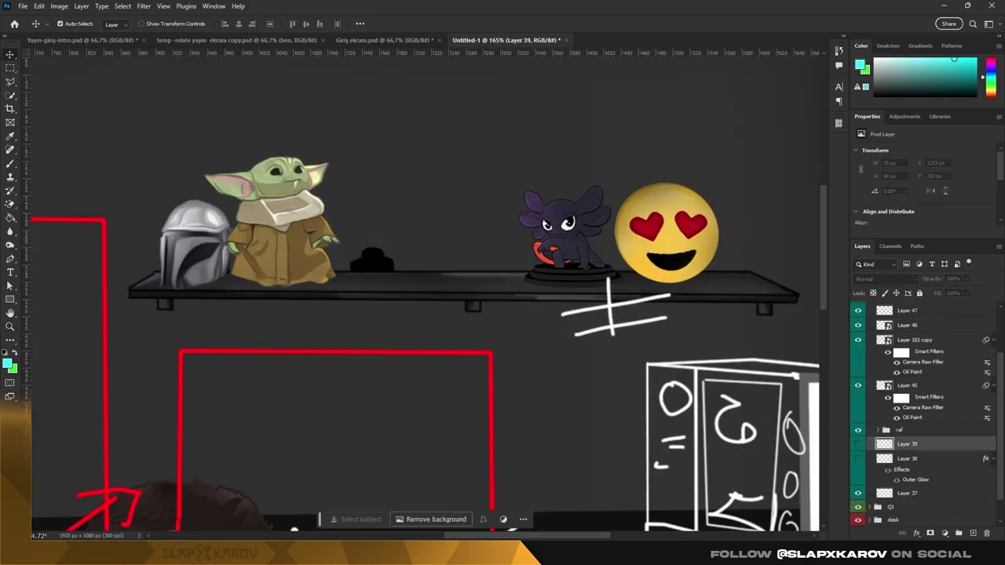
{"action": "scroll", "coordinate": [424, 291], "scroll_direction": "down", "scroll_amount": 4}
{"action": "scroll", "coordinate": [424, 290], "scroll_direction": "down", "scroll_amount": 1}
{"action": "scroll", "coordinate": [424, 290], "scroll_direction": "down", "scroll_amount": 1}
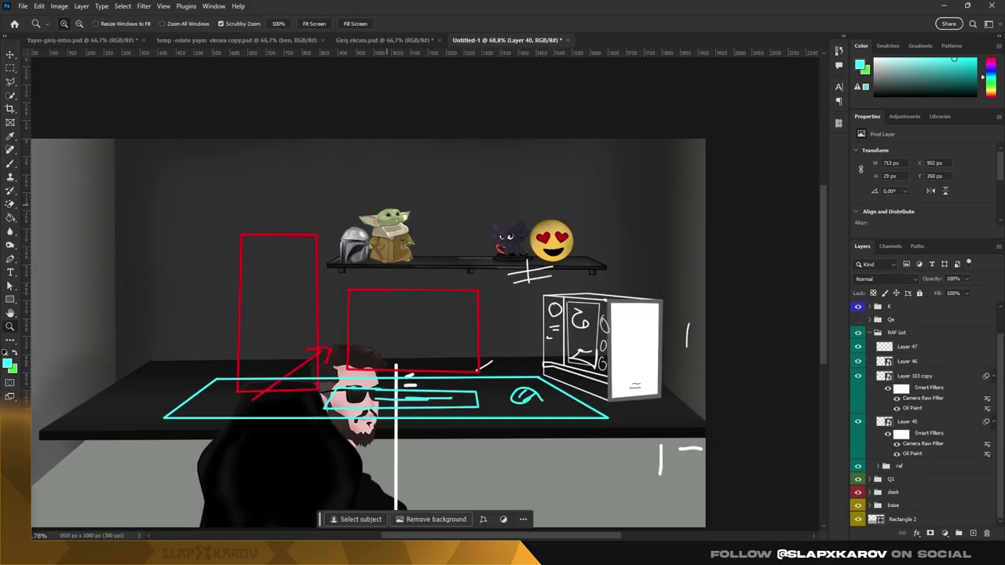
{"action": "key", "text": "ctrl+Tab"}
{"action": "scroll", "coordinate": [786, 196], "scroll_direction": "up", "scroll_amount": 3}
{"action": "scroll", "coordinate": [785, 196], "scroll_direction": "down", "scroll_amount": 3}
- Copy the forma jersey group into Untitled-1, beside the shelf and above RAF üst
{"action": "key", "text": "v"}
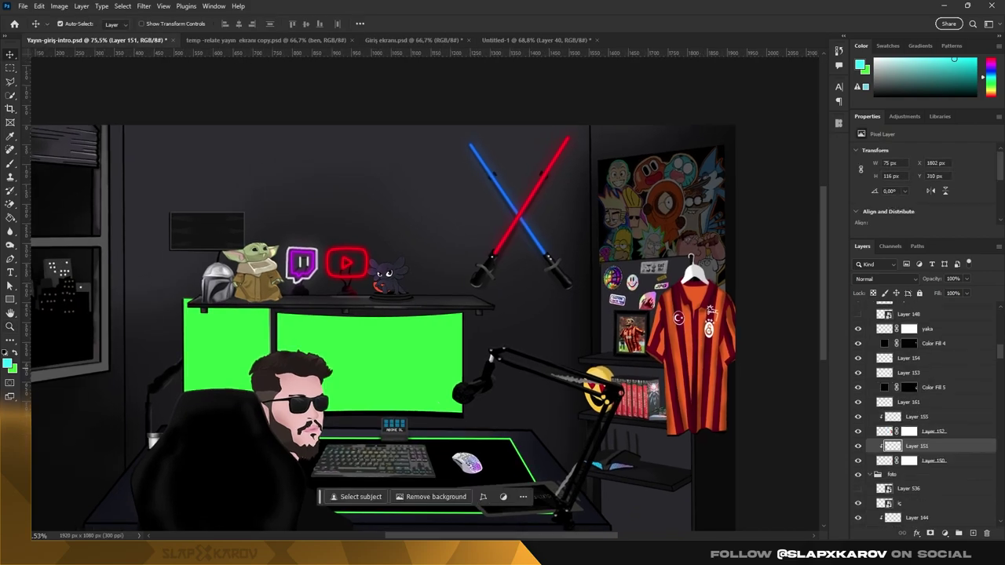
{"action": "key", "text": "alt+bracketleft"}
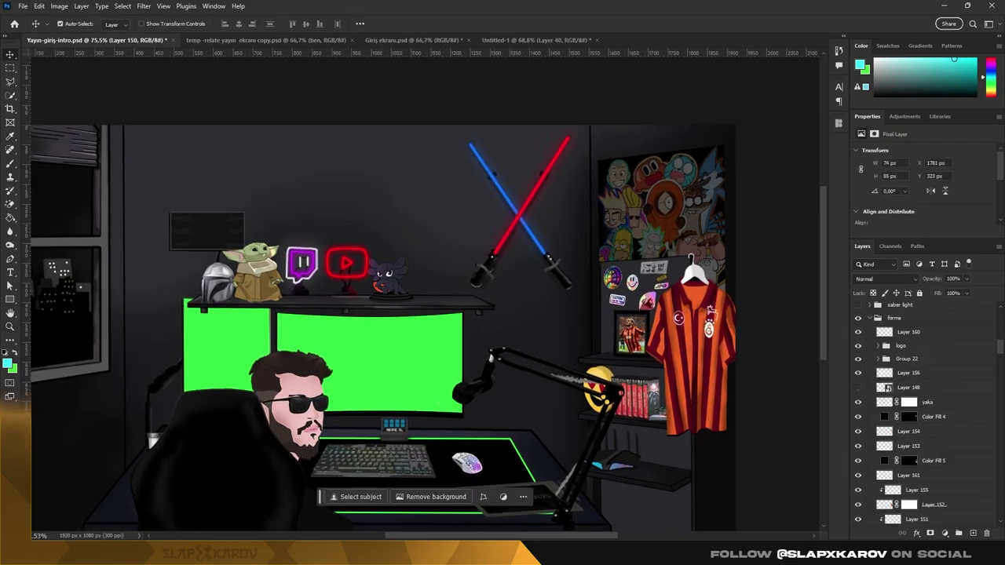
{"action": "key", "text": "ctrl+c"}
{"action": "key", "text": "ctrl+Tab"}
{"action": "key", "text": "ctrl+v"}
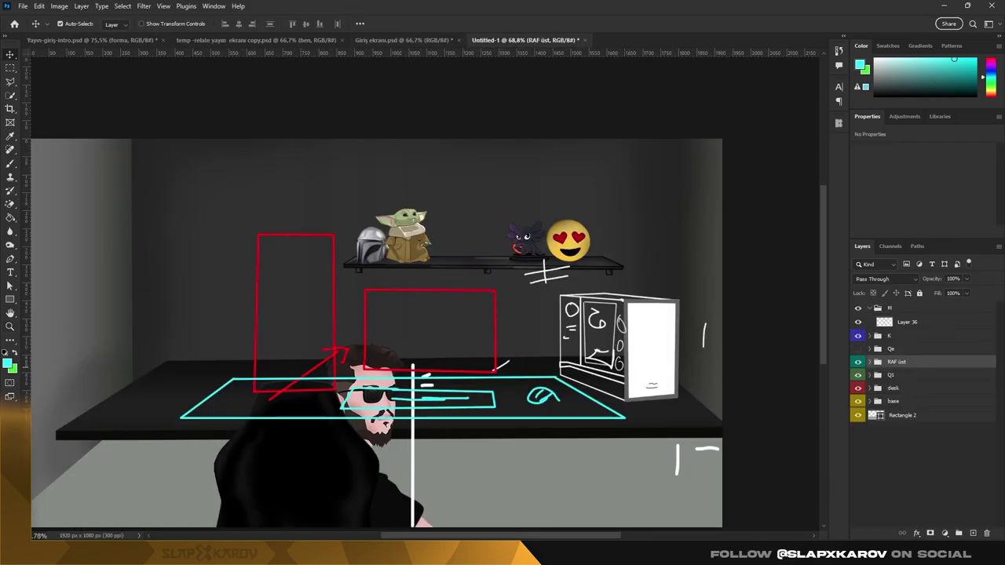
{"action": "key", "text": "ctrl+t"}
{"action": "left_click_drag", "start_coordinate": [687, 337], "coordinate": [640, 230]}
{"action": "key", "text": "Return"}
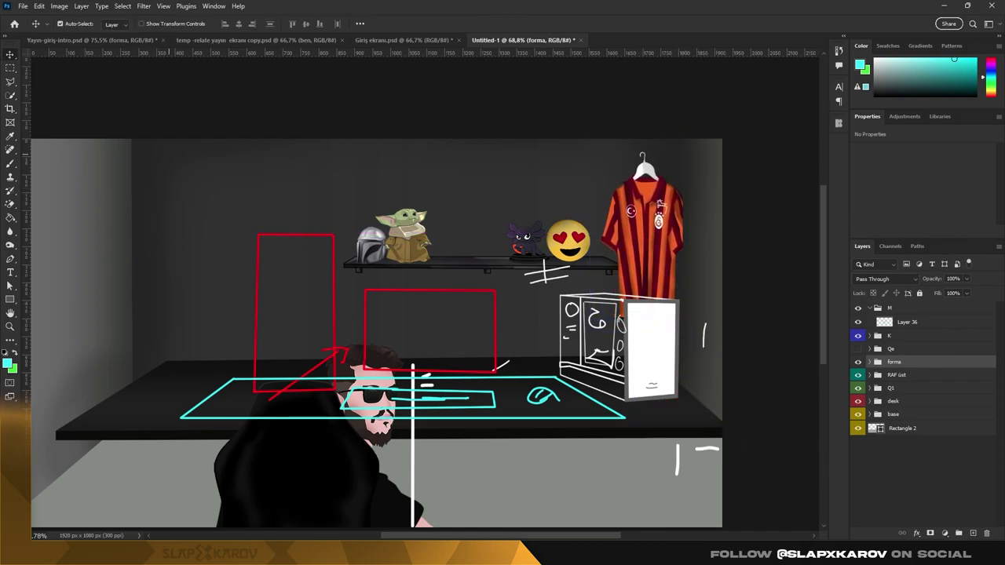
{"action": "left_click_drag", "start_coordinate": [894, 362], "coordinate": [896, 383]}
- Try tilting the jersey, then undo the tilt to keep it upright
{"action": "key", "text": "ctrl+t"}
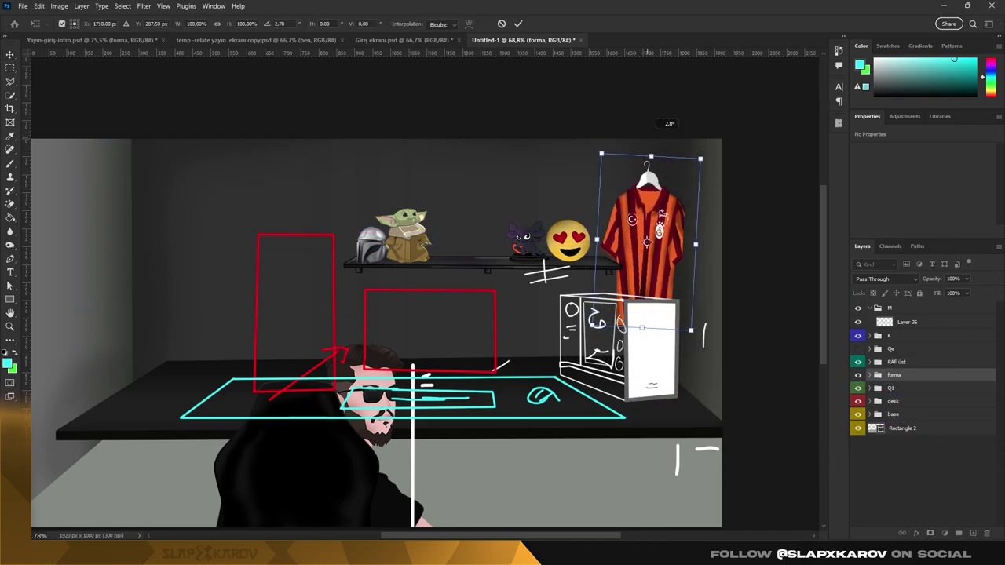
{"action": "left_click_drag", "start_coordinate": [707, 338], "coordinate": [695, 369]}
{"action": "key", "text": "ctrl+z"}
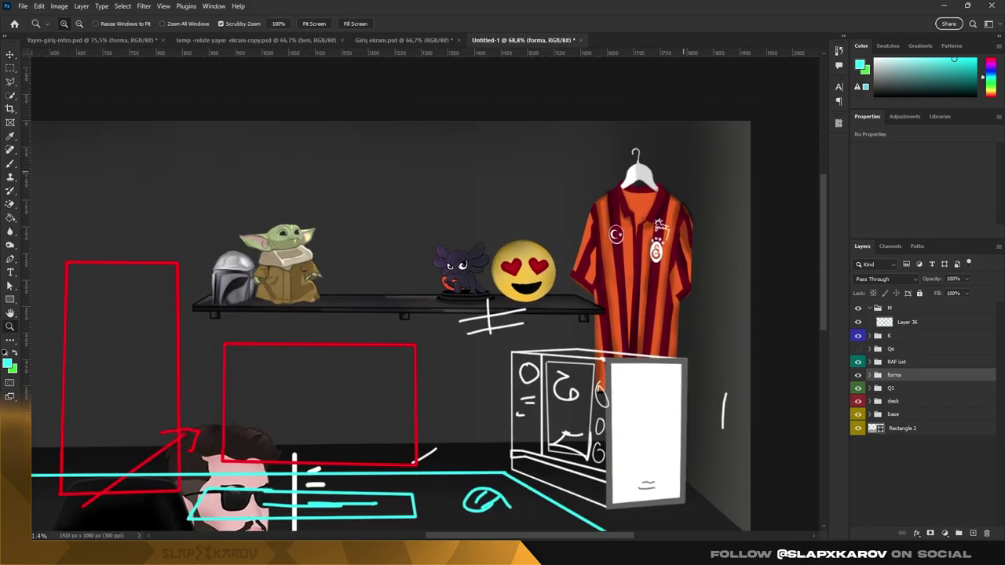
{"action": "scroll", "coordinate": [408, 330], "scroll_direction": "down", "scroll_amount": 2}
{"action": "key", "text": "ctrl+z"}
{"action": "key", "text": "ctrl+z"}
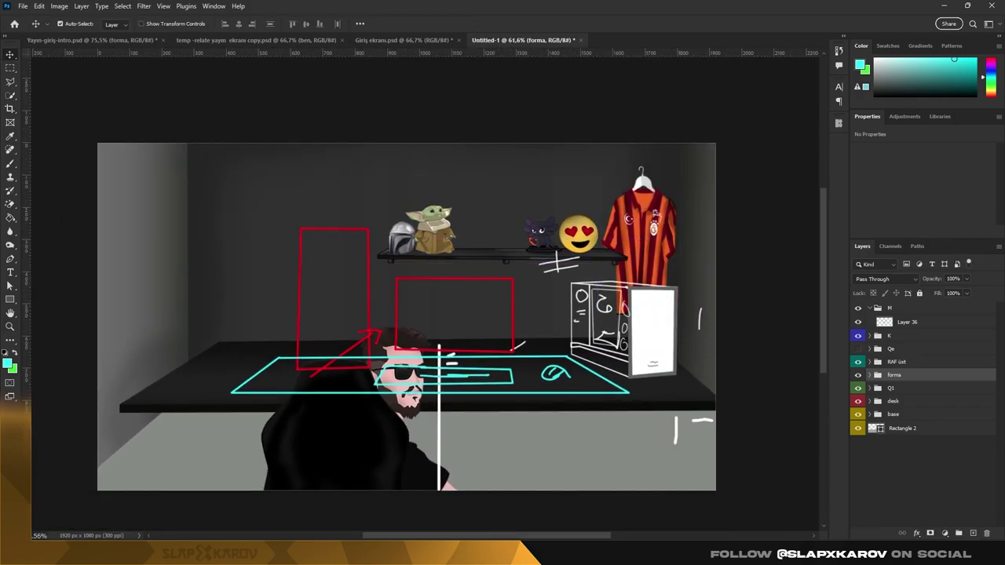
- Save the mockup as Yeni-giriş-videosu.psd in the Tasarım folder
{"action": "left_click", "coordinate": [390, 39]}
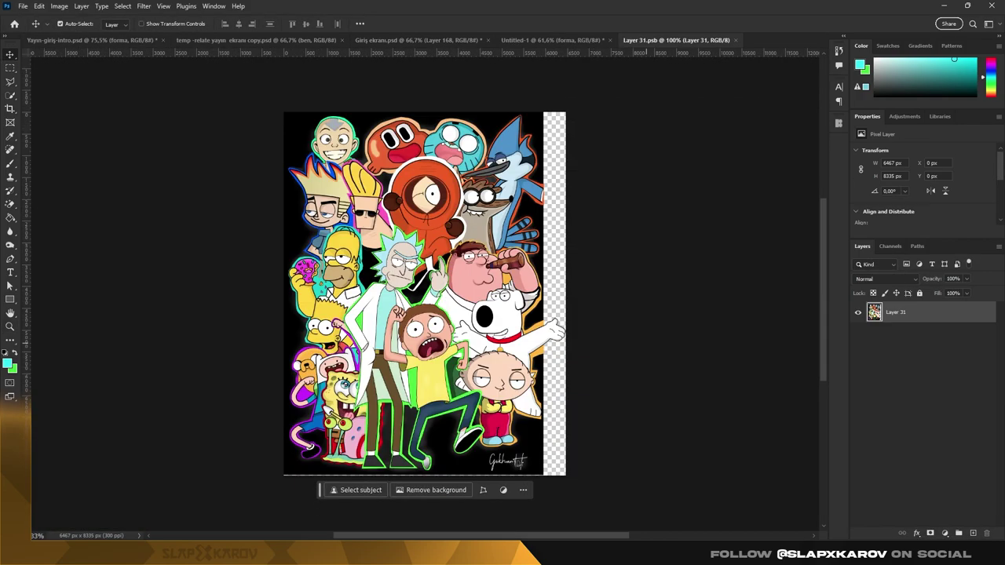
{"action": "key", "text": "ctrl+shift+s"}
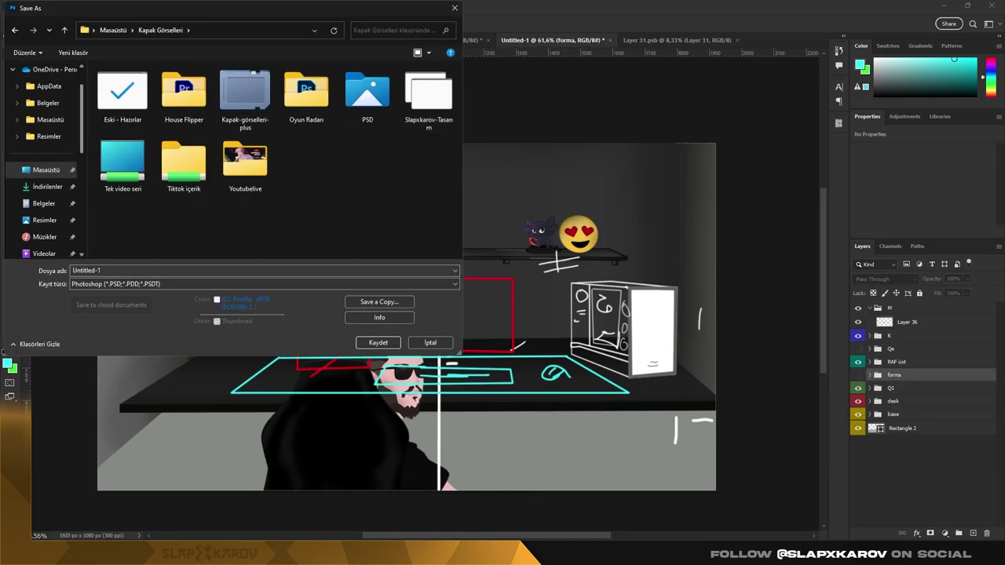
{"action": "type", "text": "Yeni-giriş-videosu"}
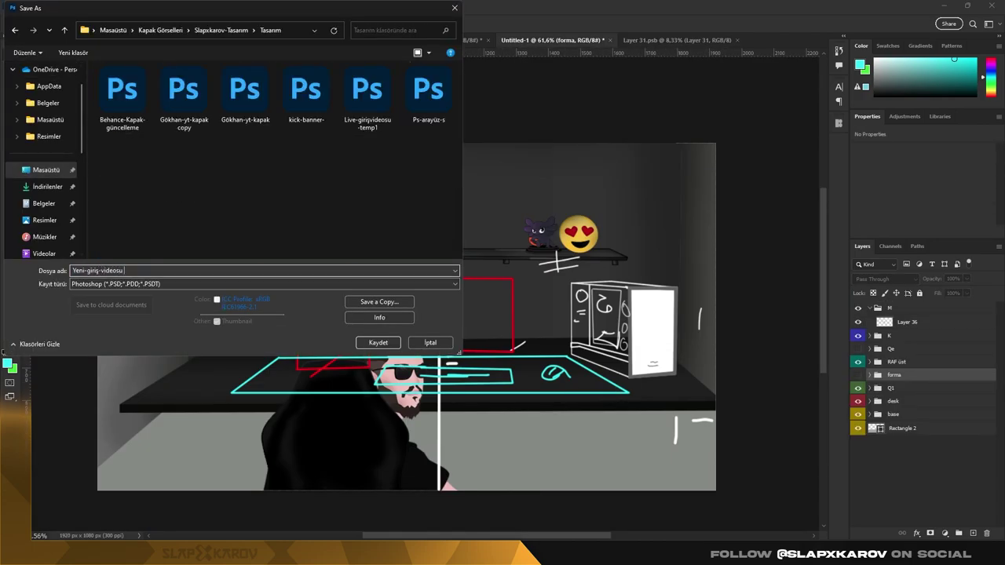
{"action": "key", "text": "Return"}
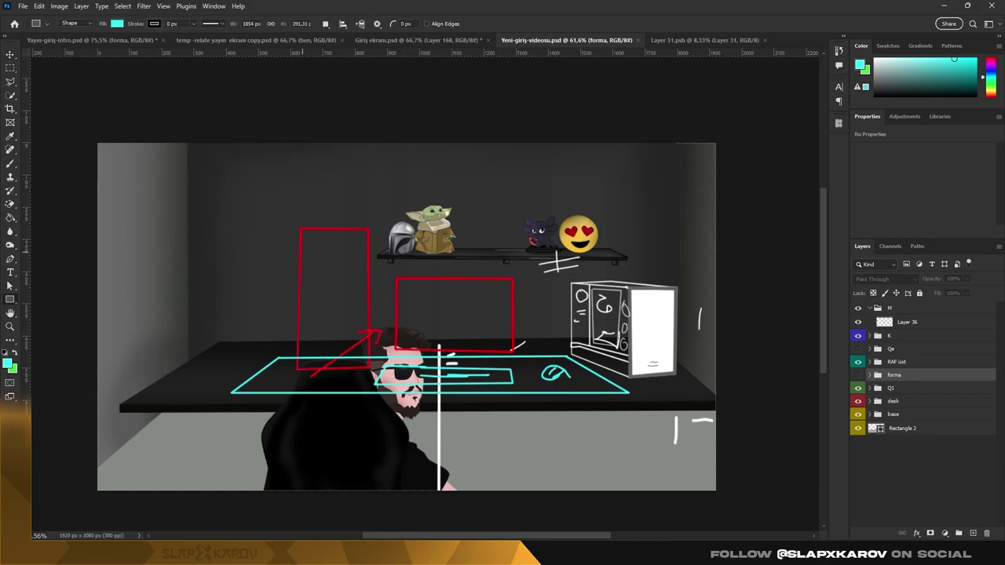
- Draw a cyan rectangle on the left side wall and skew it into perspective
{"action": "key", "text": "ctrl+t"}
{"action": "left_click_drag", "start_coordinate": [181, 382], "coordinate": [143, 375]}
{"action": "scroll", "coordinate": [142, 268], "scroll_direction": "up", "scroll_amount": 1}
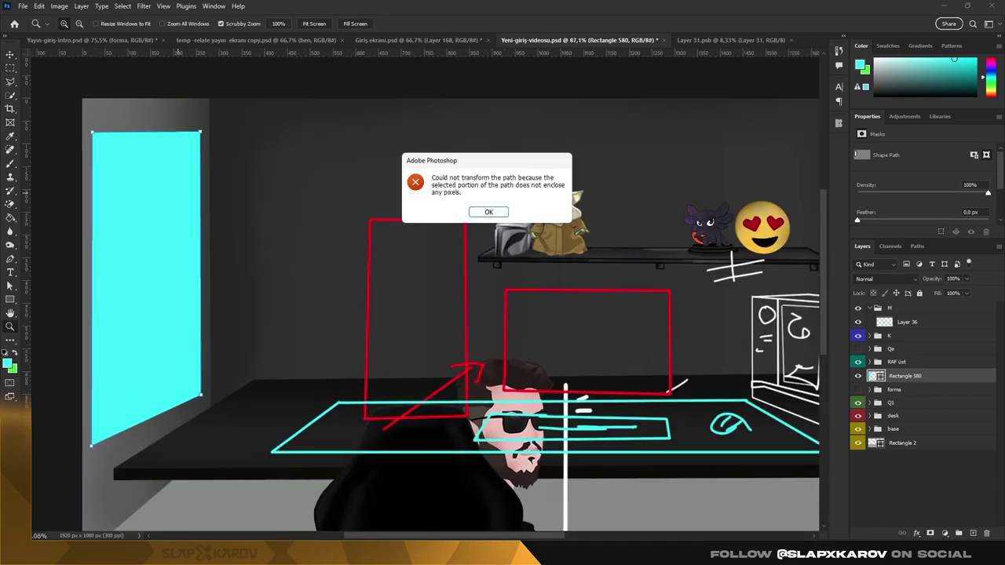
{"action": "key", "text": "Return"}
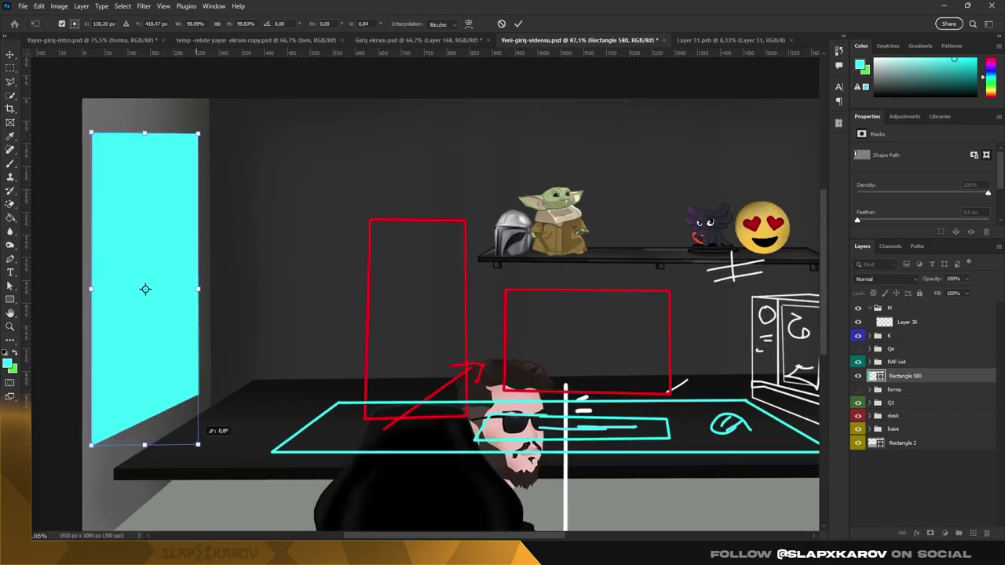
{"action": "left_click_drag", "start_coordinate": [91, 445], "coordinate": [95, 447]}
{"action": "left_click_drag", "start_coordinate": [206, 129], "coordinate": [209, 138]}
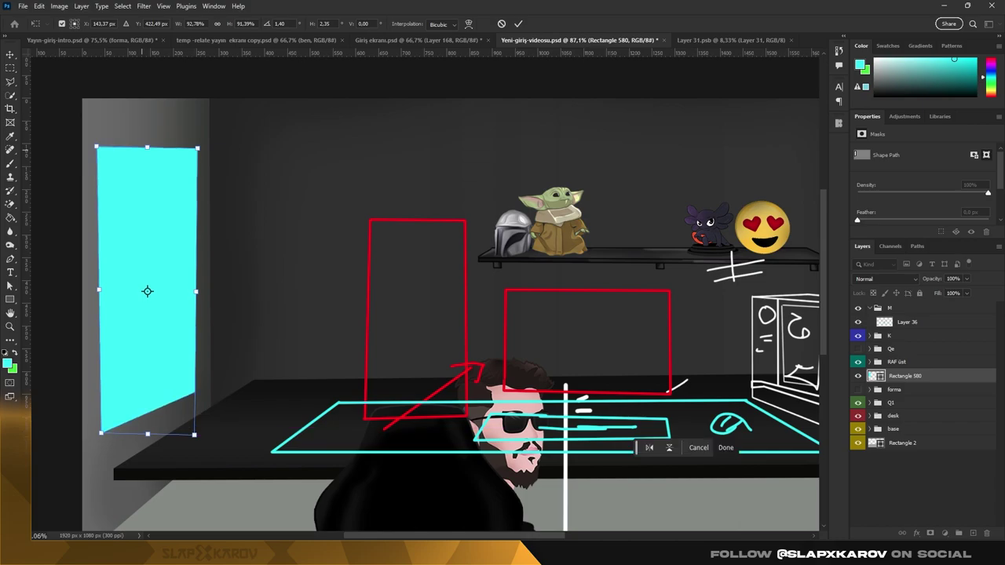
{"action": "key", "text": "Return"}
- Put the cyan panel into a new group named tablo 1
{"action": "key", "text": "ctrl+minus"}
{"action": "key", "text": "ctrl+g"}
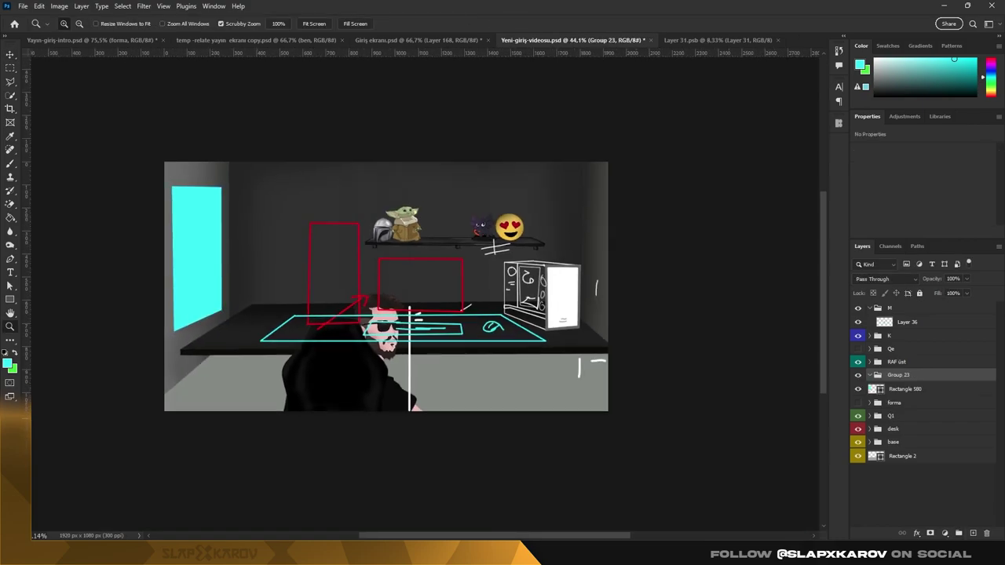
{"action": "key", "text": "Return"}
{"action": "key", "text": "ctrl+j"}
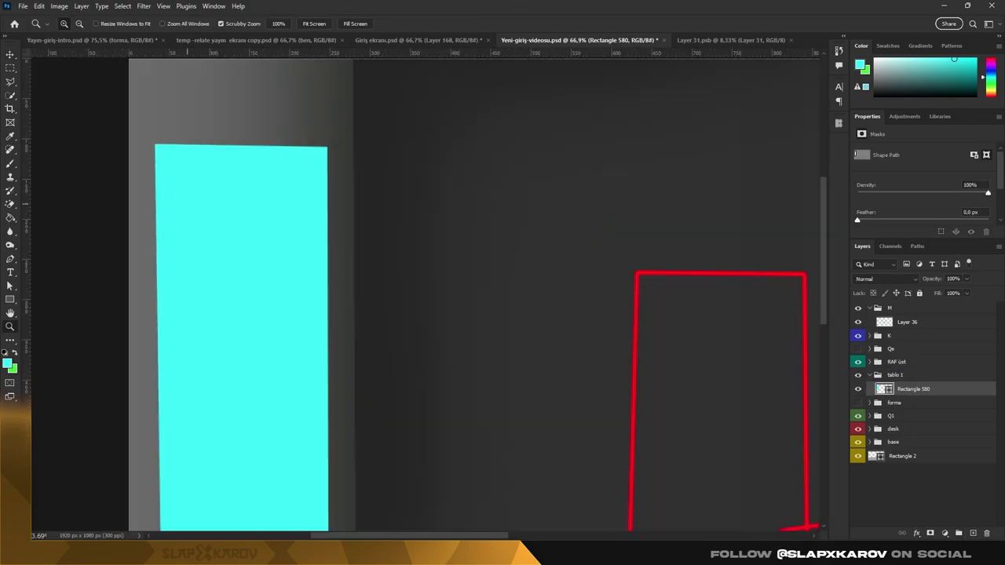
{"action": "key", "text": "ctrl+plus"}
- Transform the panel again to adjust its bottom-left corner
{"action": "key", "text": "ctrl+z"}
{"action": "key", "text": "ctrl+t"}
{"action": "key", "text": "ctrl+plus"}
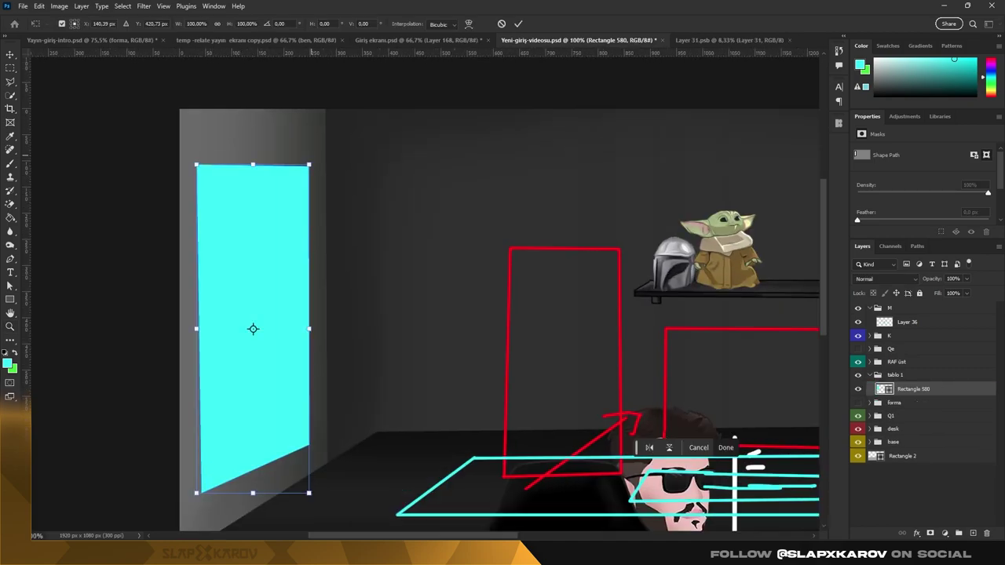
{"action": "scroll", "coordinate": [252, 328], "scroll_direction": "down", "scroll_amount": 4}
{"action": "left_click_drag", "start_coordinate": [249, 397], "coordinate": [261, 387]}
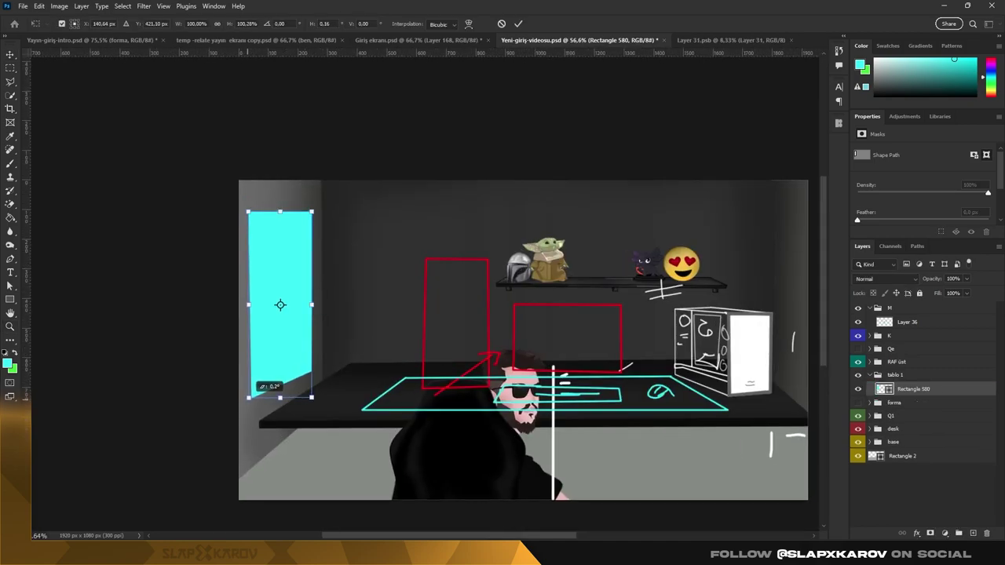
- Convert the panel to a smart object, open its contents, and draw a new side-wall panel
{"action": "right_click", "coordinate": [911, 389]}
{"action": "left_click", "coordinate": [860, 247]}
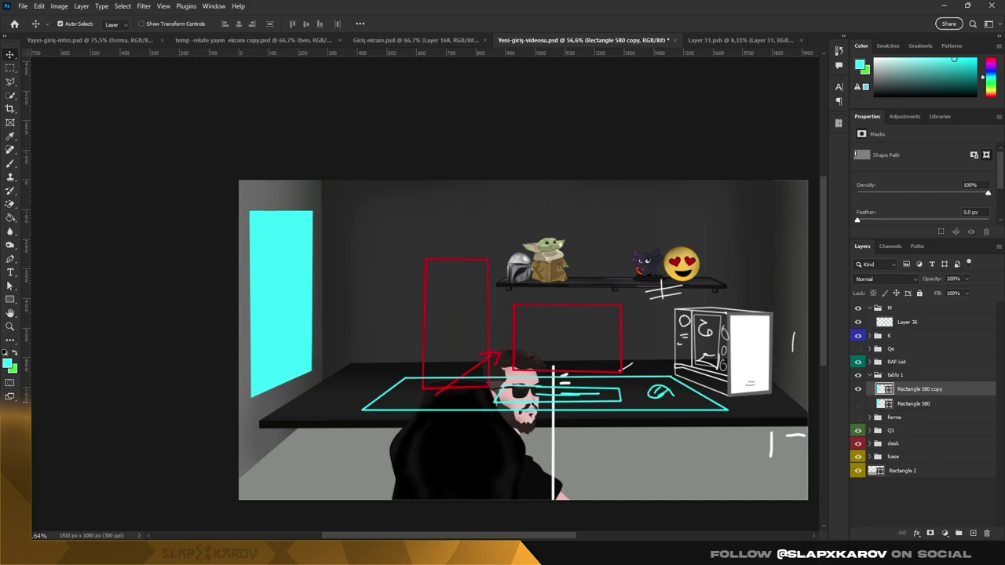
{"action": "right_click", "coordinate": [911, 389]}
{"action": "left_click", "coordinate": [878, 267]}
{"action": "key", "text": "ctrl+w"}
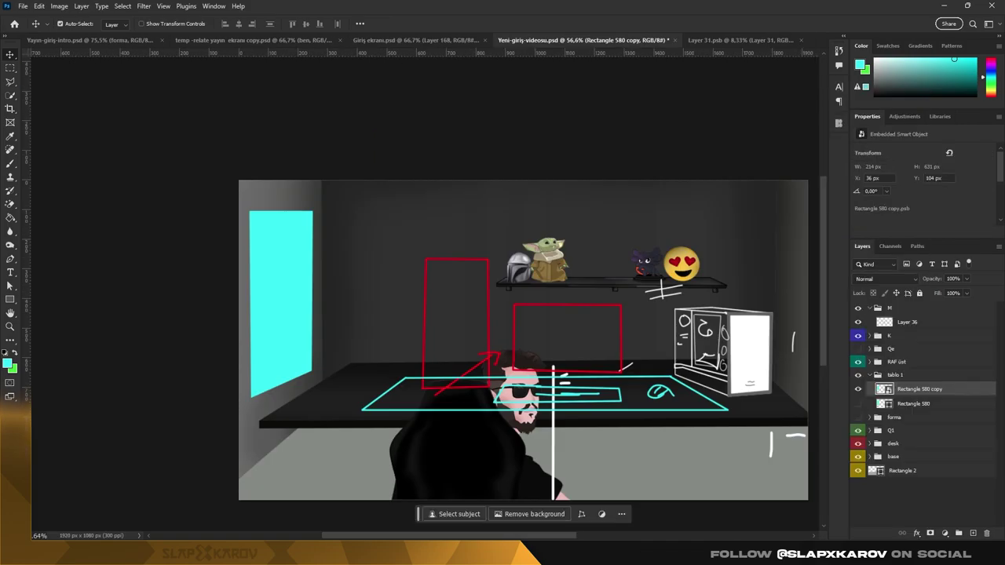
{"action": "left_click_drag", "start_coordinate": [355, 198], "coordinate": [458, 369]}
{"action": "right_click", "coordinate": [911, 389]}
- Convert the new panel to a smart object and open its contents for editing
{"action": "left_click", "coordinate": [875, 166]}
{"action": "double_click", "coordinate": [884, 389]}
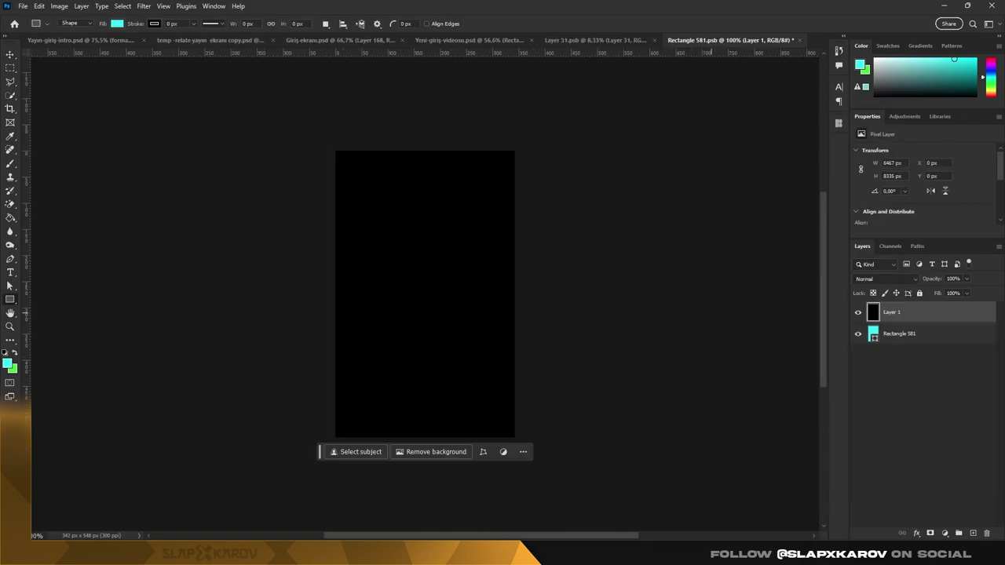
{"action": "key", "text": "ctrl+t"}
{"action": "key", "text": "Return"}
- Replace the black layer with the cartoon characters poster, enlarge it, and save
{"action": "right_click", "coordinate": [911, 312]}
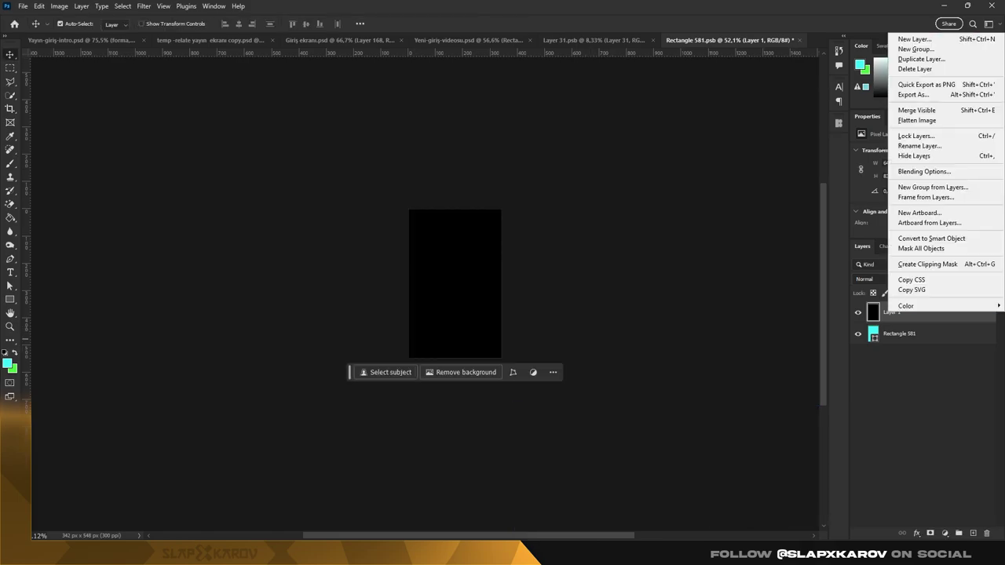
{"action": "left_click", "coordinate": [903, 238]}
{"action": "key", "text": "Return"}
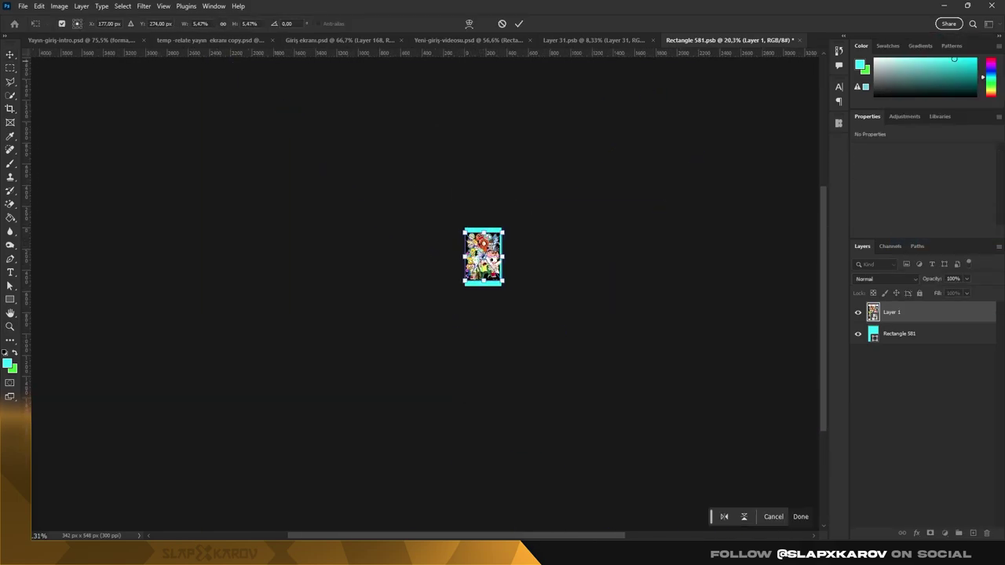
{"action": "key", "text": "ctrl+0"}
{"action": "key", "text": "ctrl+t"}
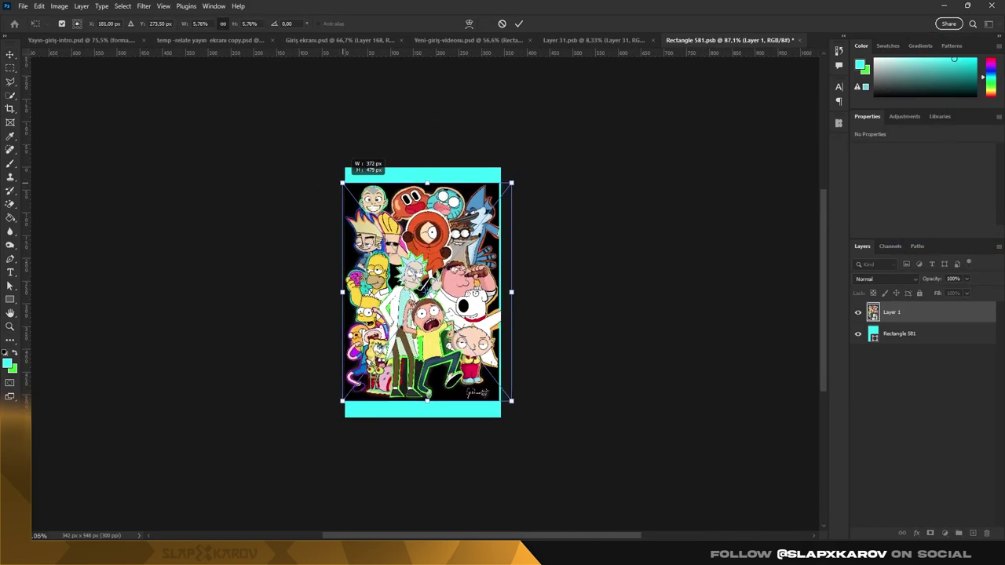
{"action": "key", "text": "ctrl+0"}
{"action": "key", "text": "Return"}
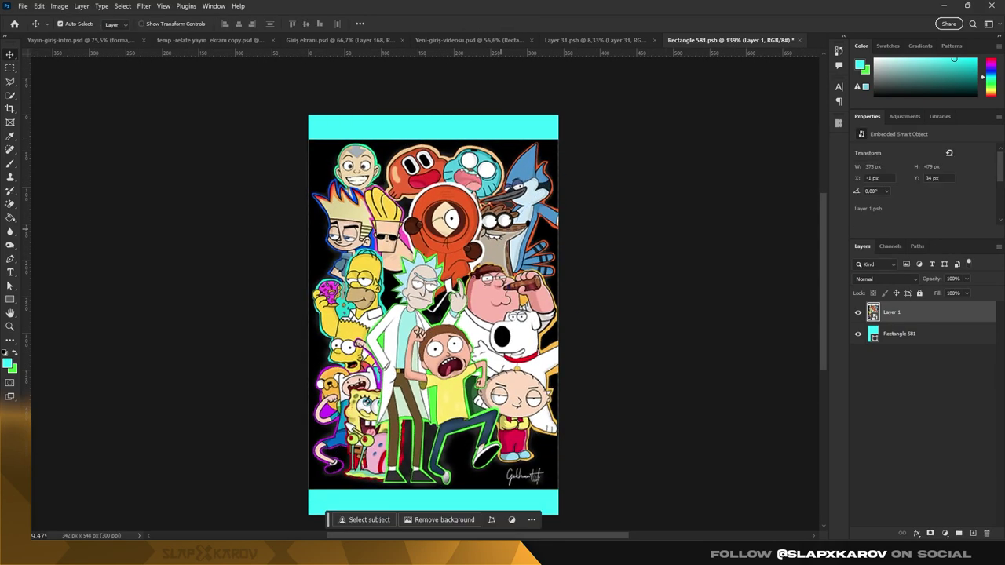
{"action": "key", "text": "alt+bracketleft"}
{"action": "key", "text": "ctrl+s"}
- Distort the poster's corners to follow the left wall's perspective, about -22°
{"action": "key", "text": "ctrl+shift+Tab"}
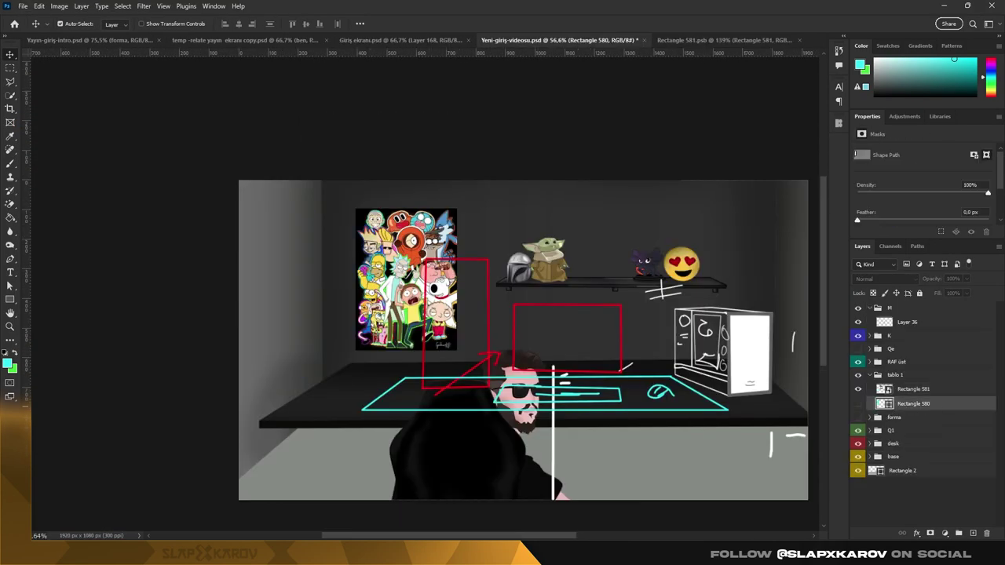
{"action": "left_click_drag", "start_coordinate": [340, 292], "coordinate": [318, 291]}
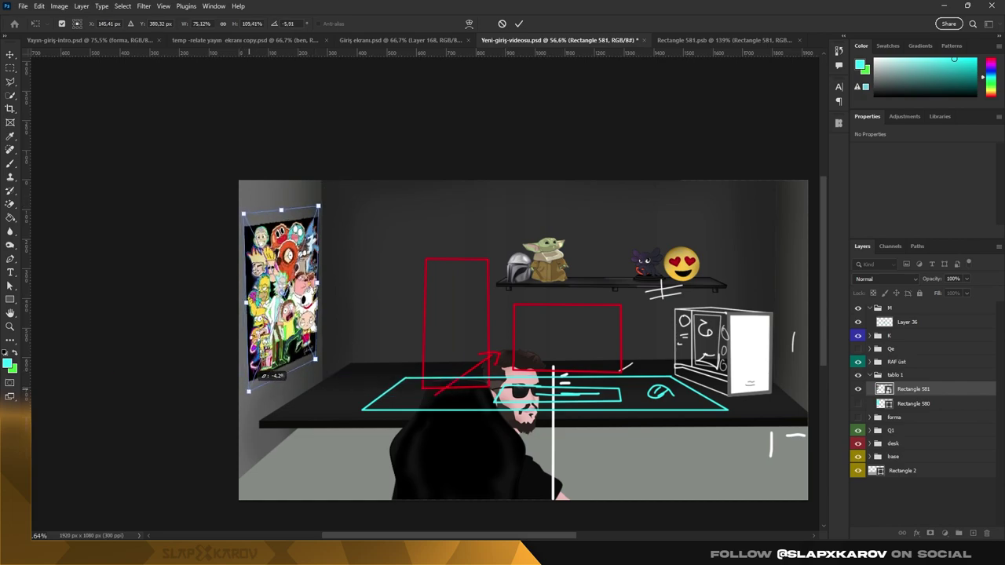
{"action": "left_click_drag", "start_coordinate": [318, 373], "coordinate": [316, 363]}
{"action": "left_click_drag", "start_coordinate": [243, 214], "coordinate": [242, 209]}
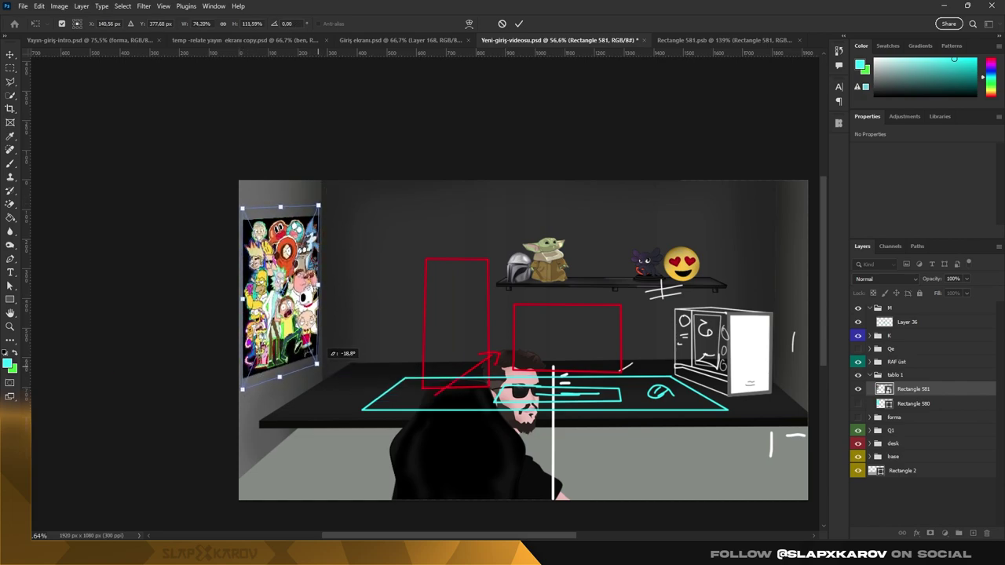
{"action": "left_click_drag", "start_coordinate": [318, 205], "coordinate": [318, 207]}
{"action": "left_click_drag", "start_coordinate": [245, 390], "coordinate": [242, 394]}
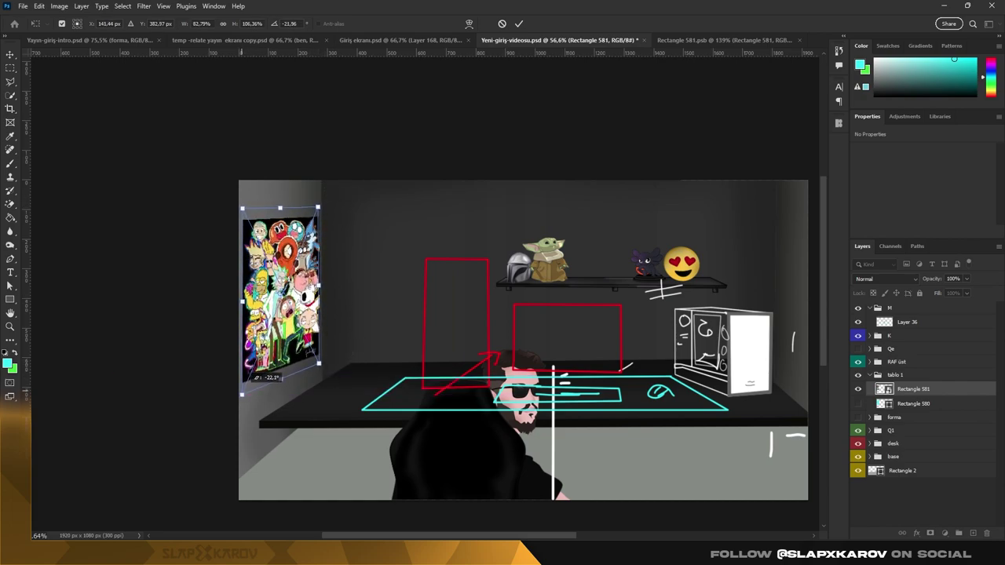
{"action": "scroll", "coordinate": [275, 311], "scroll_direction": "up", "scroll_amount": 3}
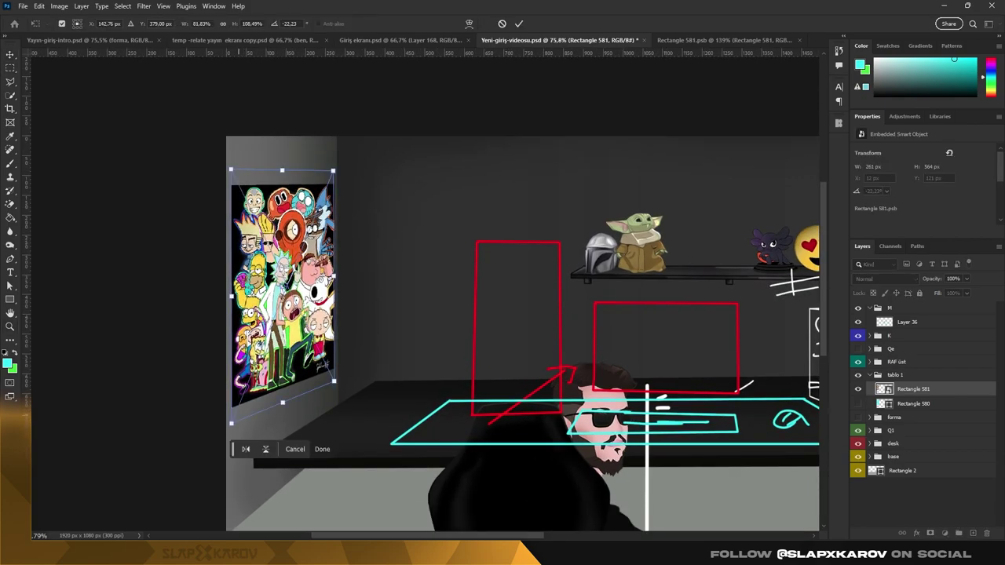
{"action": "left_click_drag", "start_coordinate": [231, 174], "coordinate": [230, 171]}
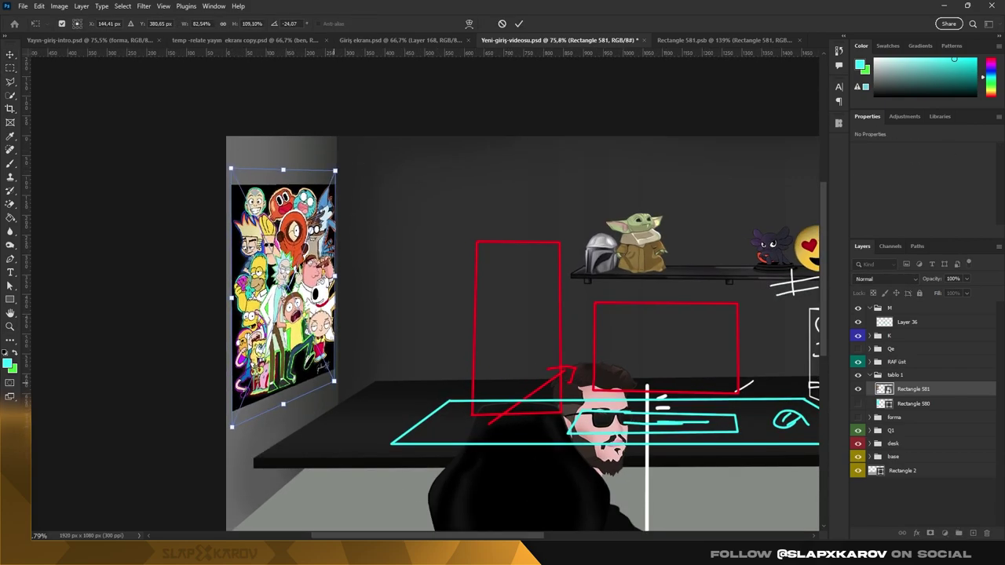
{"action": "left_click_drag", "start_coordinate": [231, 426], "coordinate": [232, 425]}
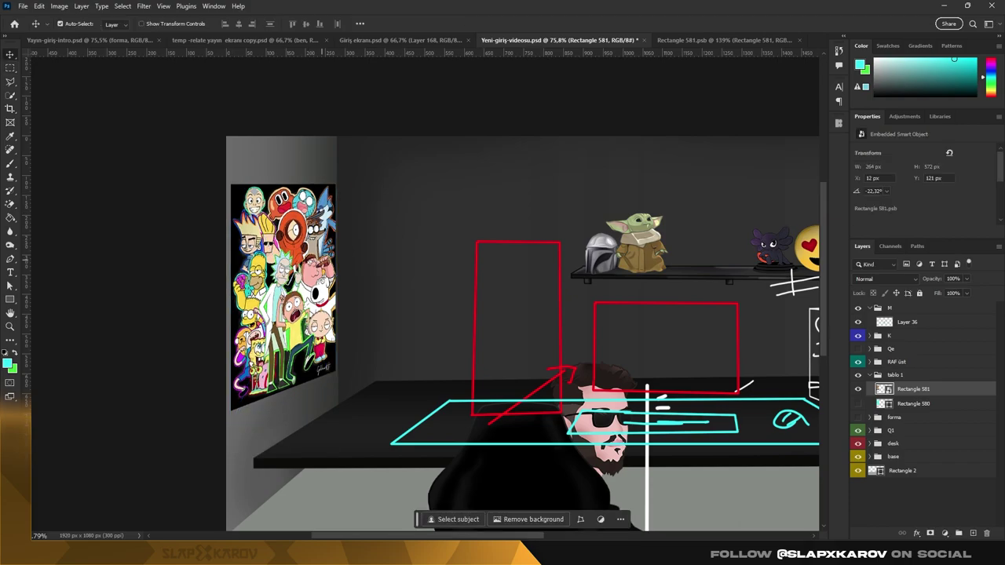
{"action": "scroll", "coordinate": [314, 228], "scroll_direction": "up", "scroll_amount": 3}
{"action": "key", "text": "Return"}
- Hide sketch groups M and K with the red, cyan and white guide lines
{"action": "scroll", "coordinate": [486, 322], "scroll_direction": "down", "scroll_amount": 5}
{"action": "scroll", "coordinate": [487, 322], "scroll_direction": "up", "scroll_amount": 3}
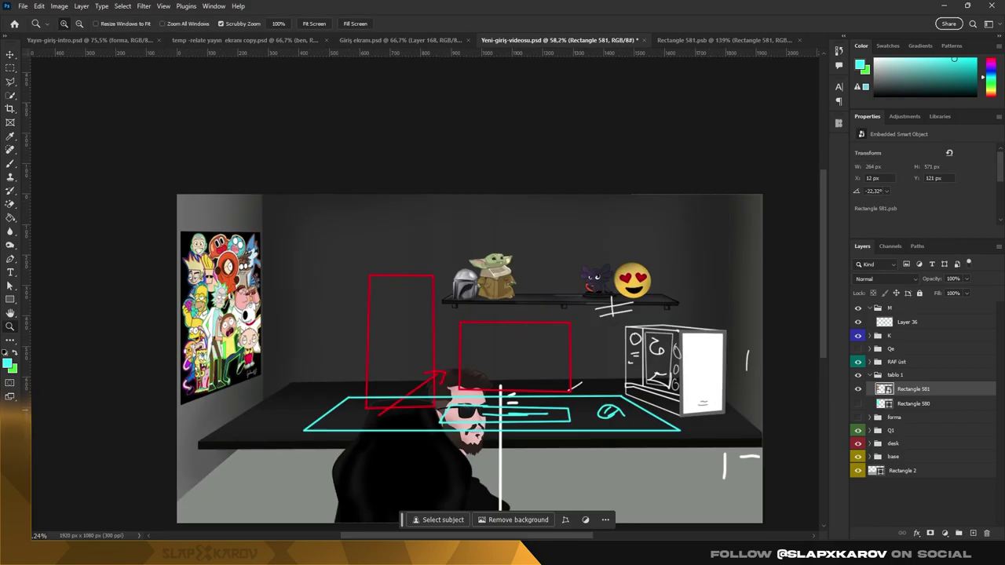
{"action": "left_click", "coordinate": [857, 308]}
{"action": "scroll", "coordinate": [487, 322], "scroll_direction": "down", "scroll_amount": 2}
{"action": "scroll", "coordinate": [503, 339], "scroll_direction": "up", "scroll_amount": 1}
{"action": "left_click", "coordinate": [857, 321]}
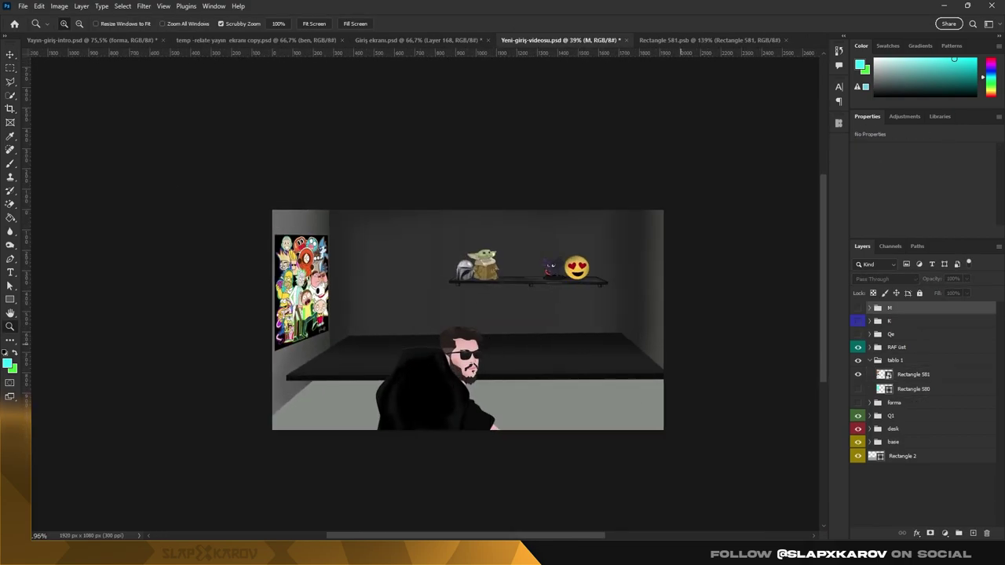
- In Giriş ekranı, expand the ışık light group, hide Layer 6, and inspect Rectangle 581
{"action": "left_click", "coordinate": [22, 6]}
{"action": "left_click", "coordinate": [416, 39]}
{"action": "key", "text": "v"}
{"action": "left_click", "coordinate": [907, 446]}
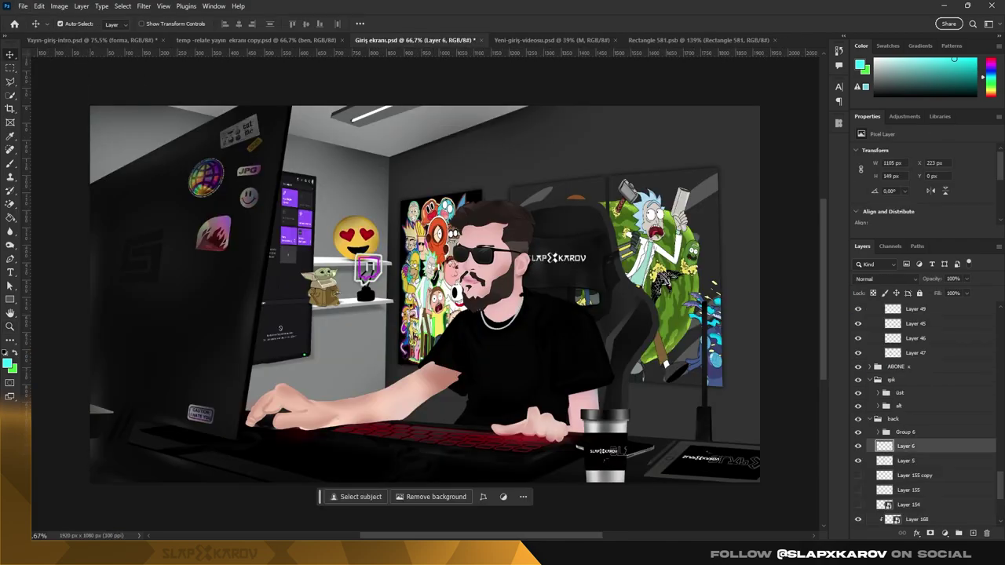
{"action": "left_click", "coordinate": [878, 380]}
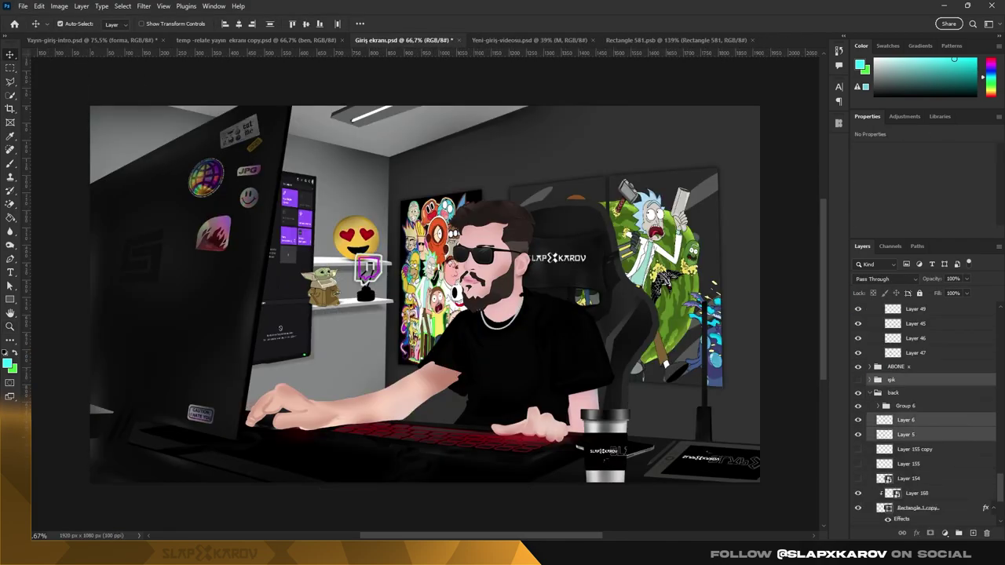
{"action": "left_click", "coordinate": [878, 380]}
{"action": "left_click", "coordinate": [858, 379]}
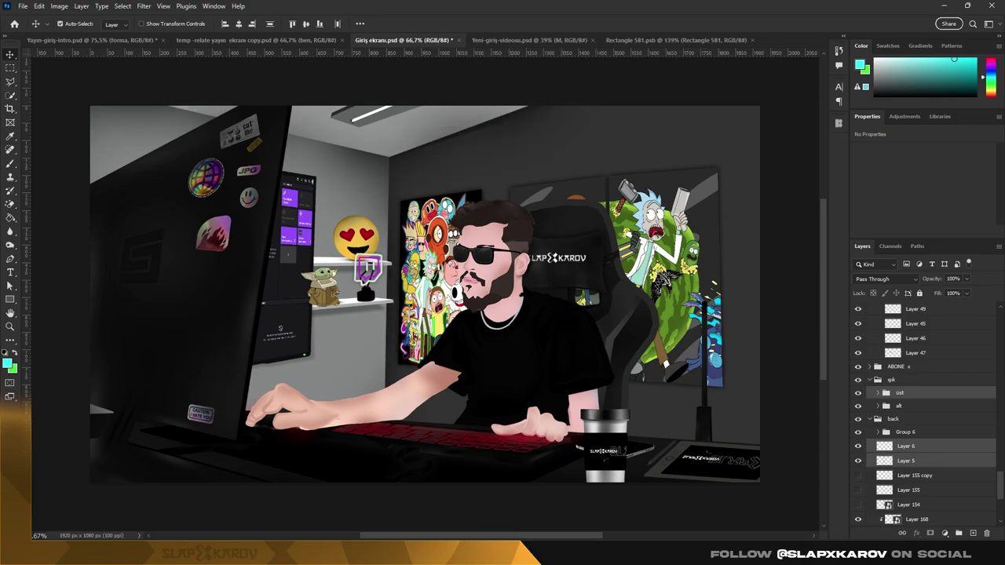
{"action": "left_click", "coordinate": [858, 446]}
{"action": "double_click", "coordinate": [440, 267]}
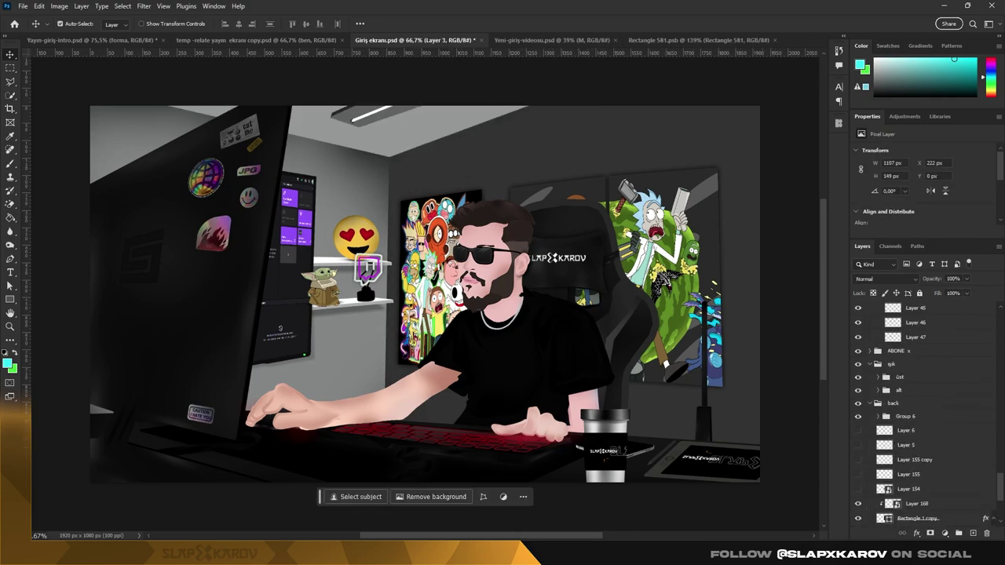
{"action": "key", "text": "ctrl+w"}
- Rotate the copied üst ceiling light horizontal and move it to the back wall's top
{"action": "scroll", "coordinate": [439, 283], "scroll_direction": "up", "scroll_amount": 2}
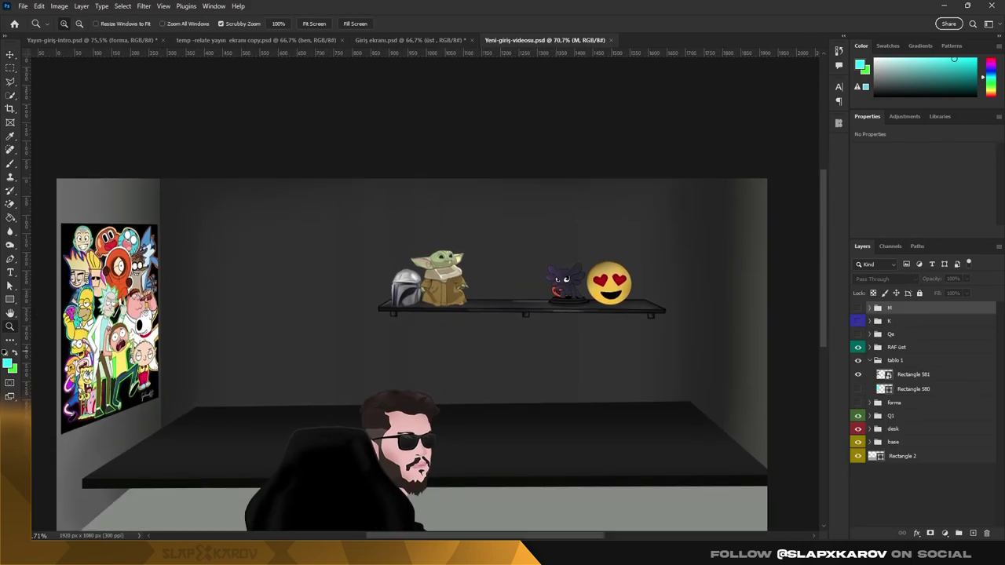
{"action": "left_click", "coordinate": [891, 347]}
{"action": "key", "text": "ctrl+t"}
{"action": "right_click", "coordinate": [524, 193]}
{"action": "left_click", "coordinate": [579, 385]}
{"action": "left_click_drag", "start_coordinate": [533, 97], "coordinate": [540, 168]}
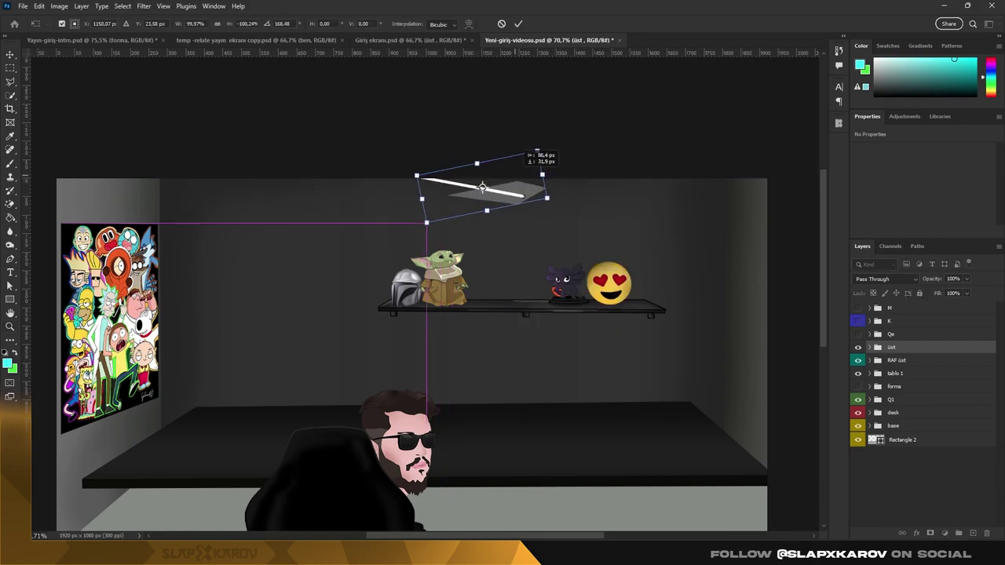
{"action": "key", "text": "Return"}
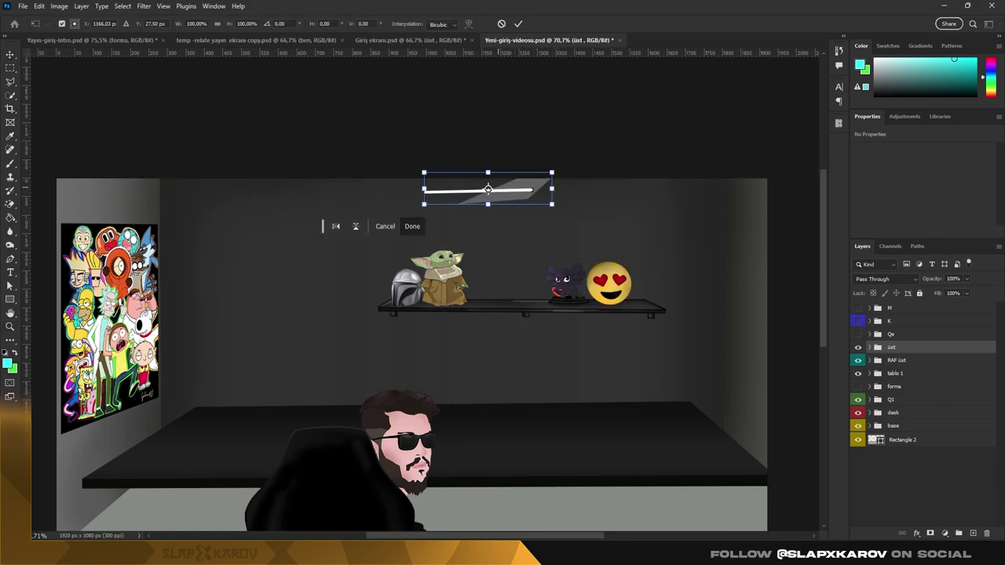
{"action": "left_click_drag", "start_coordinate": [488, 190], "coordinate": [487, 180]}
{"action": "key", "text": "Return"}
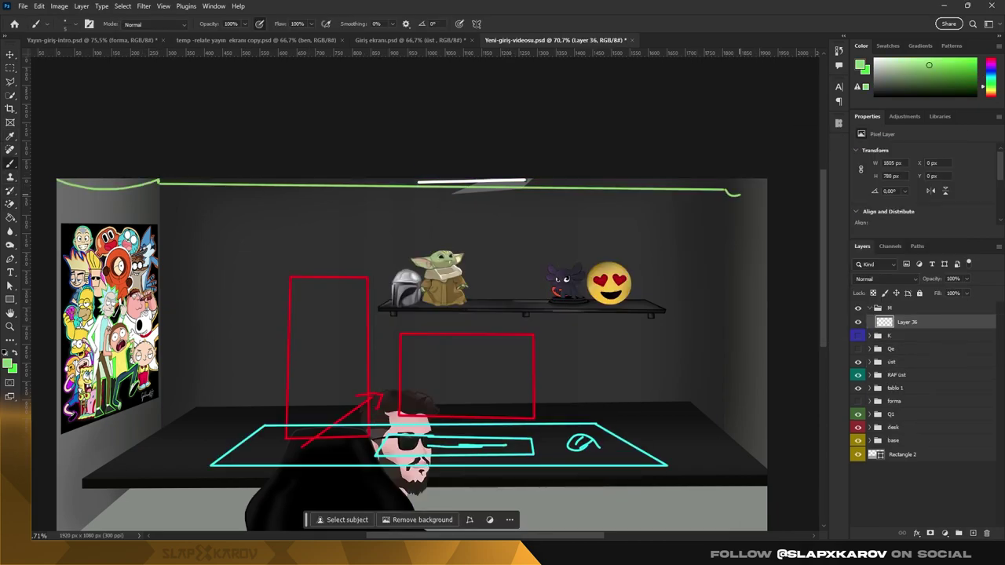
- Move the seated character Q1 about 60 px to the right
{"action": "left_click", "coordinate": [892, 361]}
{"action": "key", "text": "z"}
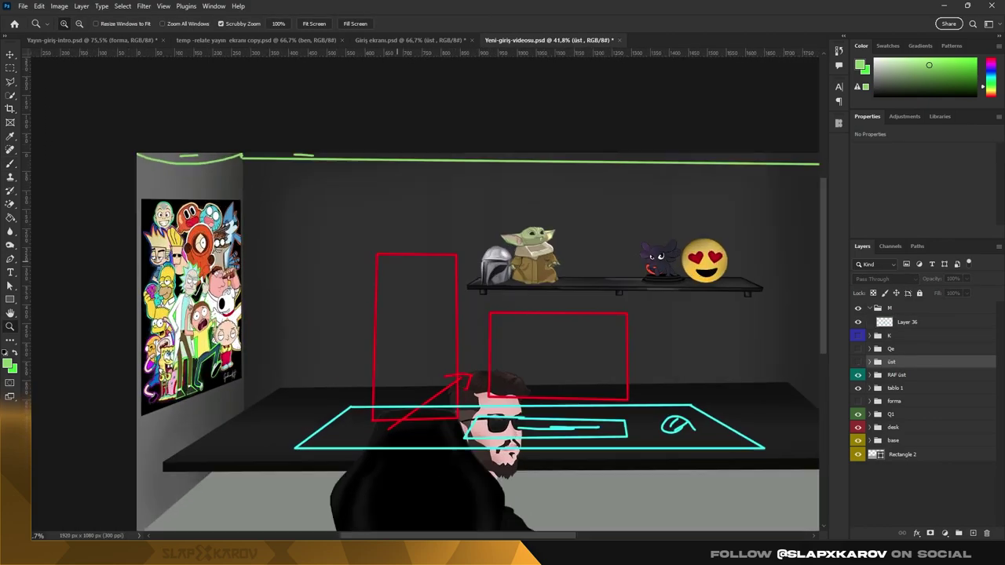
{"action": "scroll", "coordinate": [442, 314], "scroll_direction": "down", "scroll_amount": 4}
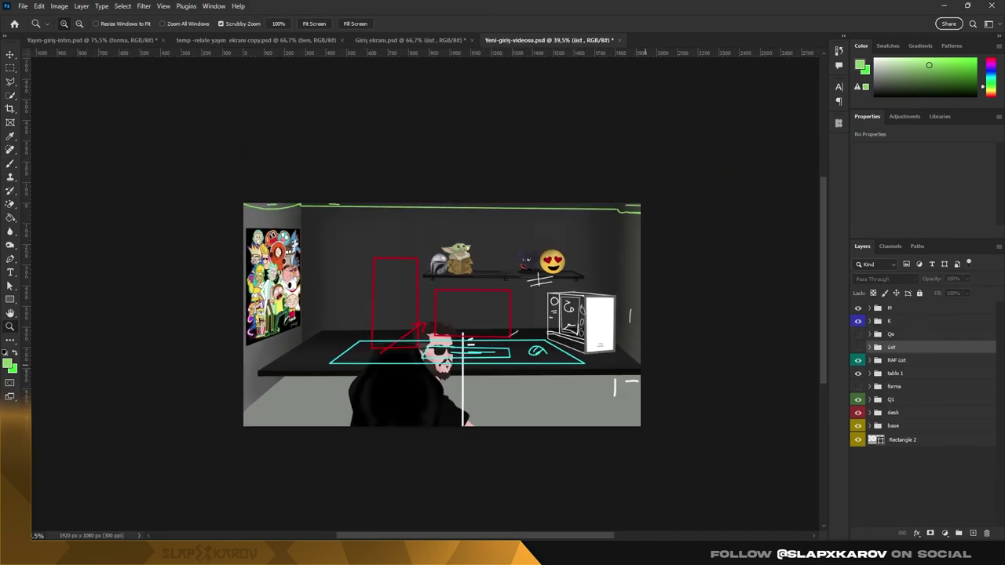
{"action": "scroll", "coordinate": [502, 322], "scroll_direction": "up", "scroll_amount": 4}
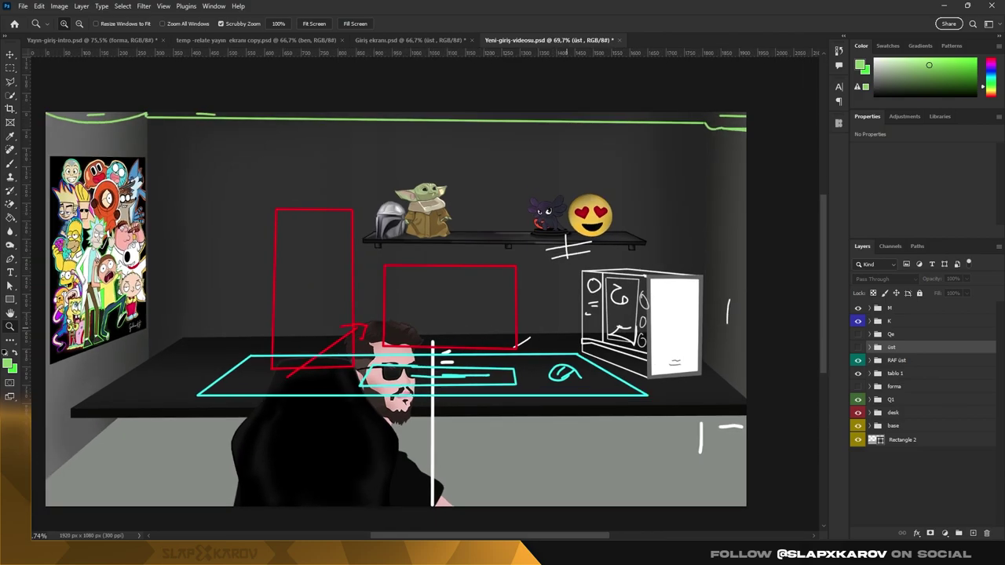
{"action": "key", "text": "ctrl+z"}
{"action": "scroll", "coordinate": [425, 283], "scroll_direction": "down", "scroll_amount": 1}
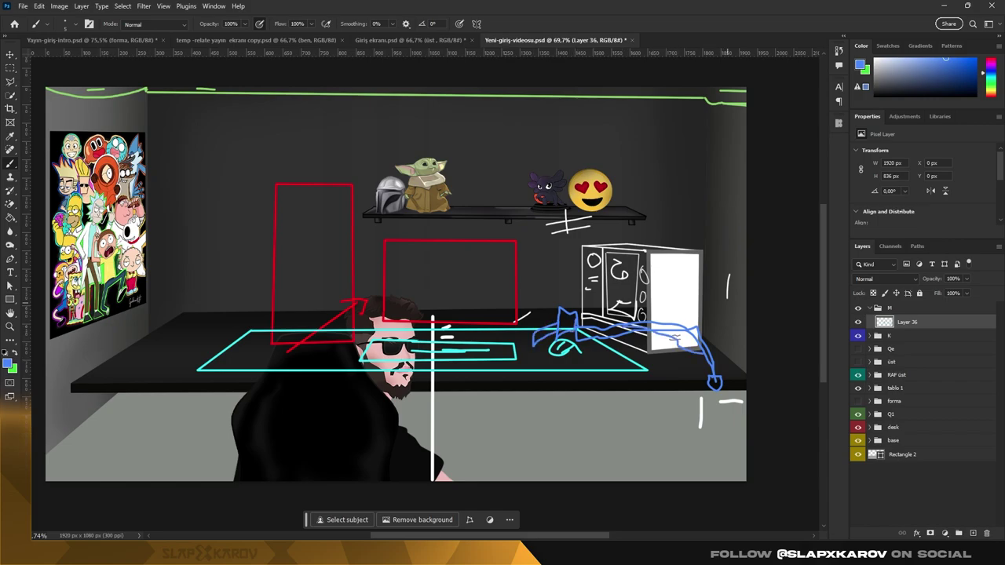
{"action": "key", "text": "v"}
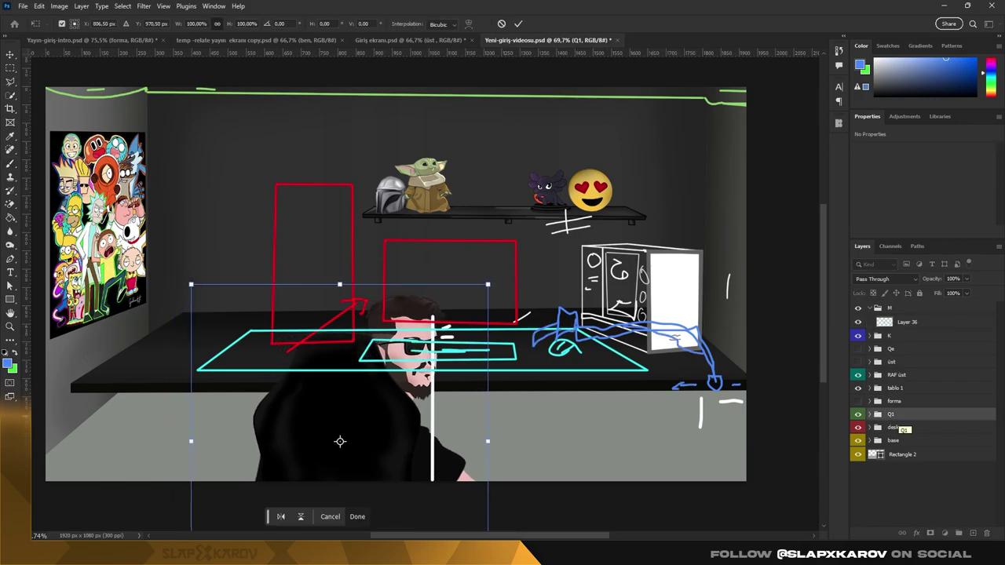
{"action": "left_click_drag", "start_coordinate": [314, 437], "coordinate": [363, 440]}
- Add Layers 65 and 66 with red notes and cyan light-beam strokes below the ceiling
{"action": "key", "text": "ctrl+z"}
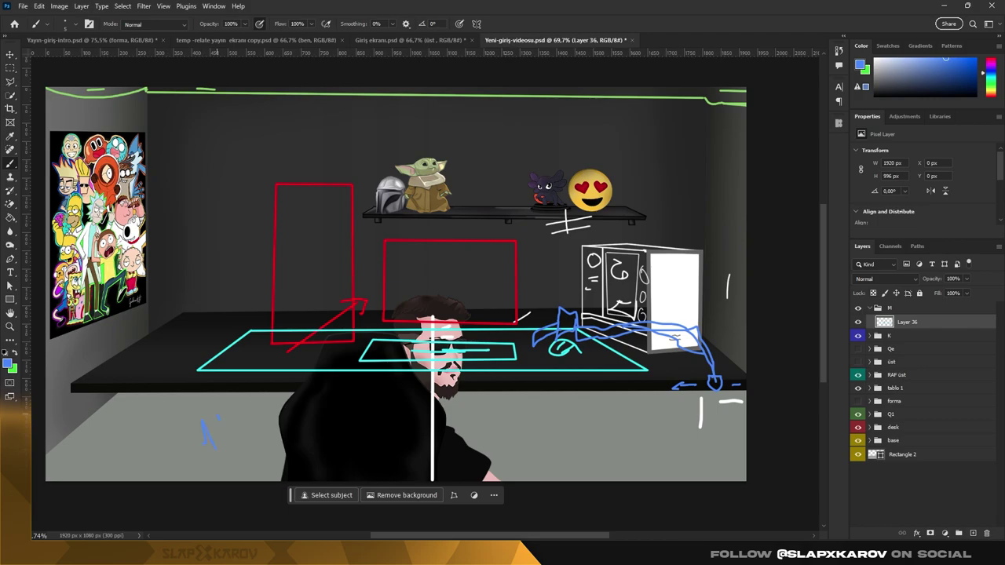
{"action": "key", "text": "ctrl+shift+alt+n"}
{"action": "key", "text": "Return"}
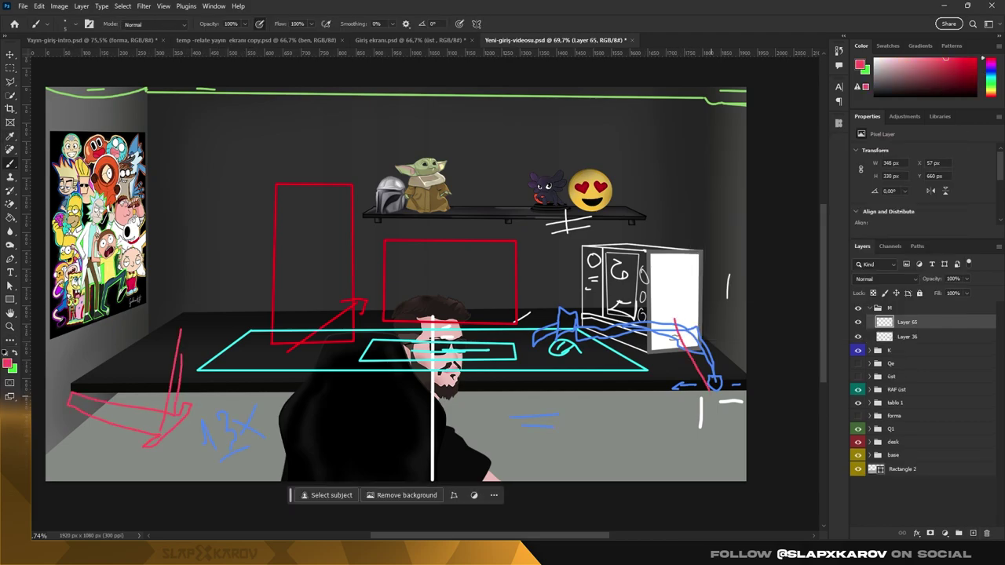
{"action": "scroll", "coordinate": [396, 283], "scroll_direction": "down", "scroll_amount": 1}
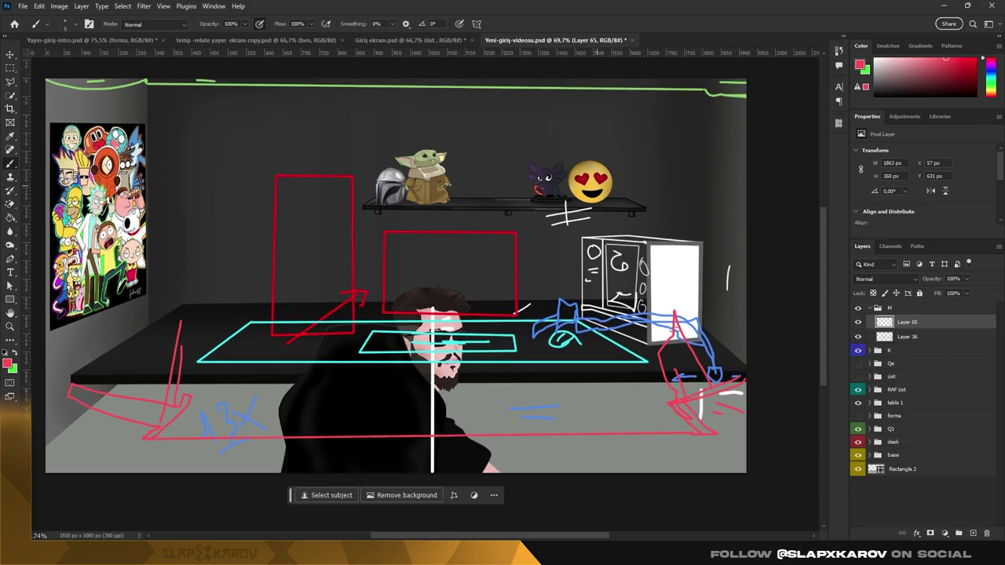
{"action": "key", "text": "ctrl+shift+alt+n"}
{"action": "key", "text": "Return"}
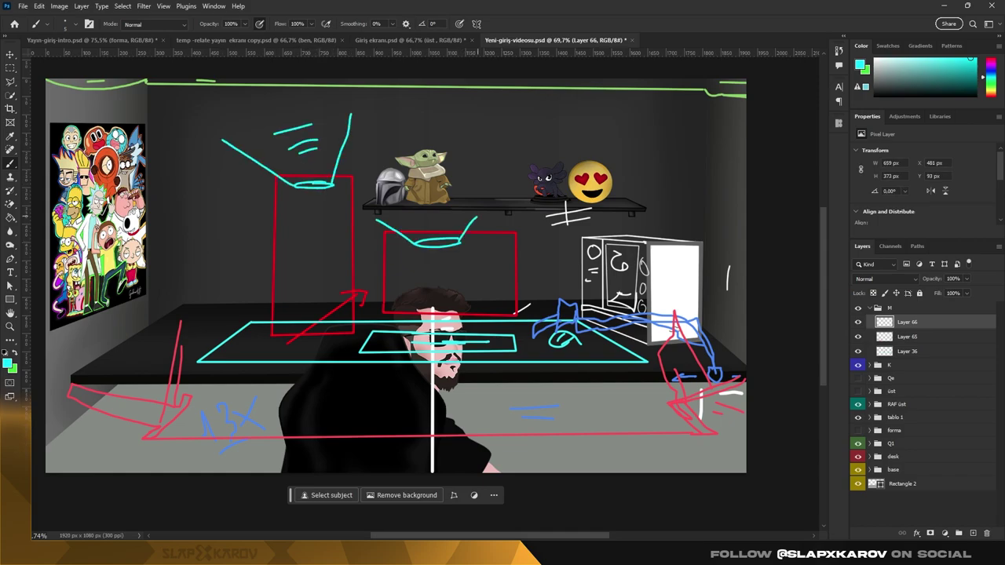
{"action": "scroll", "coordinate": [395, 282], "scroll_direction": "up", "scroll_amount": 3}
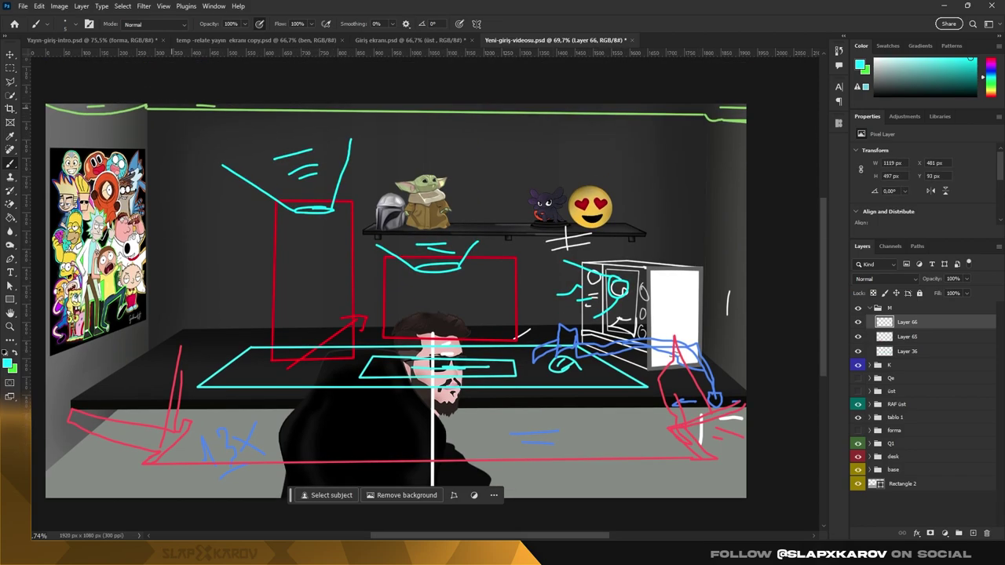
{"action": "left_click_drag", "start_coordinate": [395, 113], "coordinate": [395, 146]}
{"action": "left_click_drag", "start_coordinate": [424, 113], "coordinate": [426, 151]}
{"action": "scroll", "coordinate": [426, 151], "scroll_direction": "down", "scroll_amount": 3}
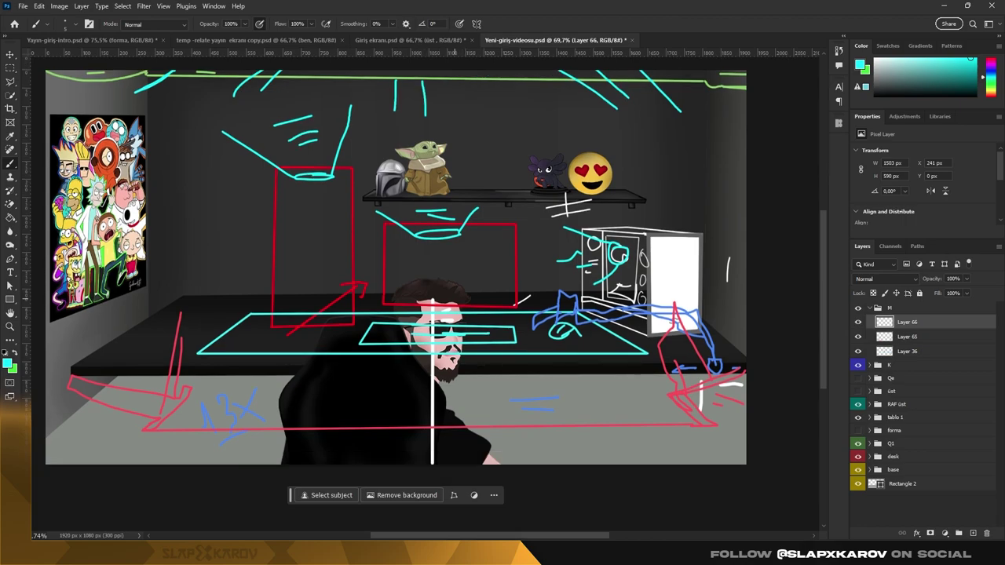
{"action": "scroll", "coordinate": [396, 283], "scroll_direction": "up", "scroll_amount": 3}
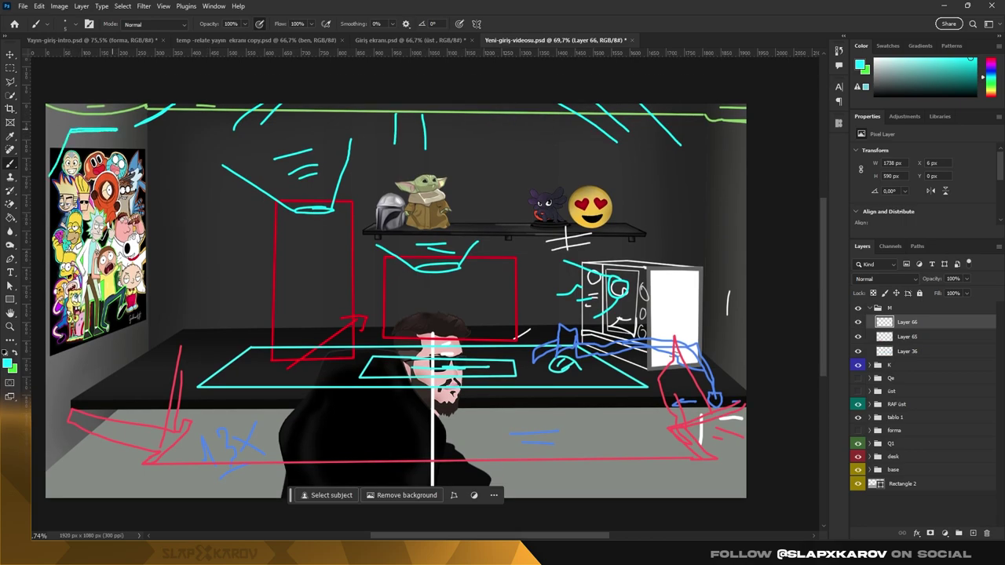
- In the intro scene document, select the microphone arm group to copy it
{"action": "key", "text": "ctrl+shift+Tab"}
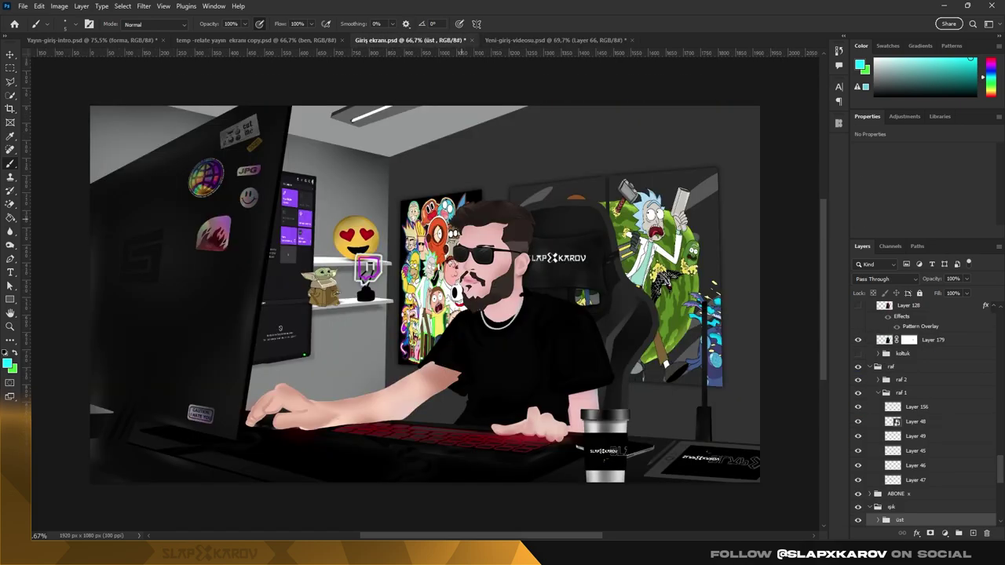
{"action": "key", "text": "ctrl+shift+Tab"}
{"action": "key", "text": "ctrl+shift+Tab"}
{"action": "key", "text": "Return"}
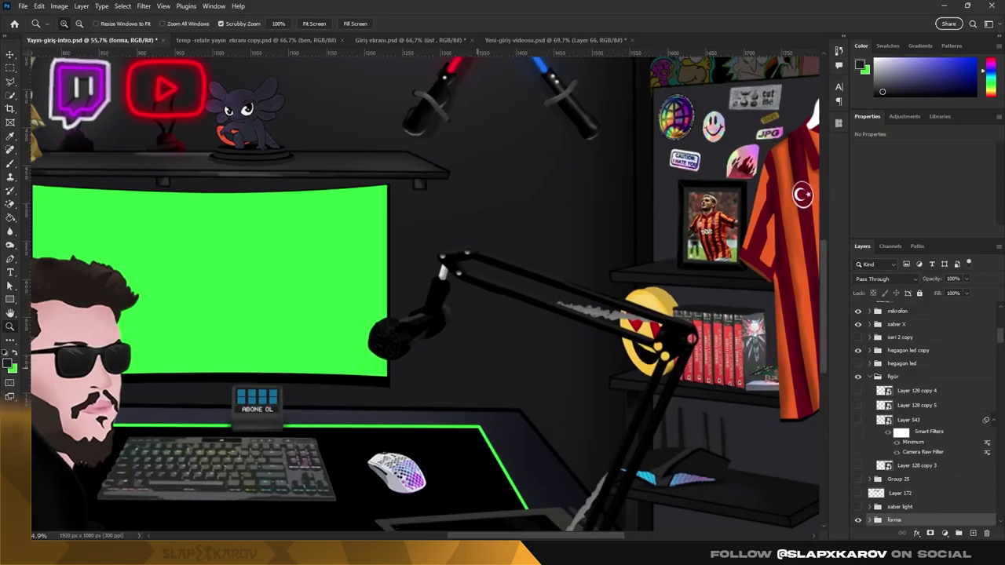
{"action": "key", "text": "v"}
{"action": "left_click", "coordinate": [530, 408]}
{"action": "key", "text": "ctrl+shift+Tab"}
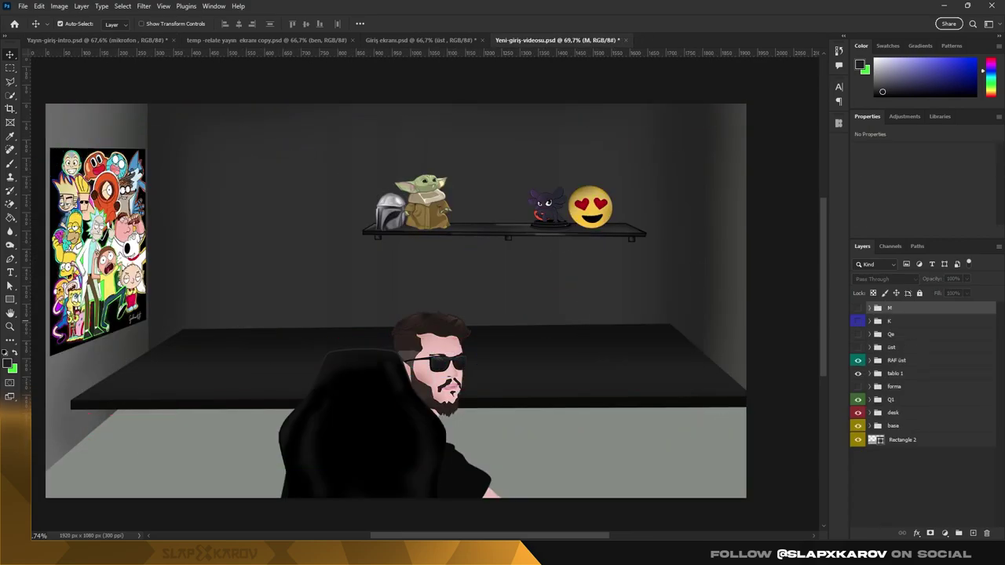
- Paste the microphone arm, shrink it, and place it at the desk's right end
{"action": "key", "text": "ctrl+v"}
{"action": "key", "text": "ctrl+t"}
{"action": "left_click_drag", "start_coordinate": [747, 437], "coordinate": [733, 400]}
{"action": "left_click_drag", "start_coordinate": [673, 329], "coordinate": [645, 349]}
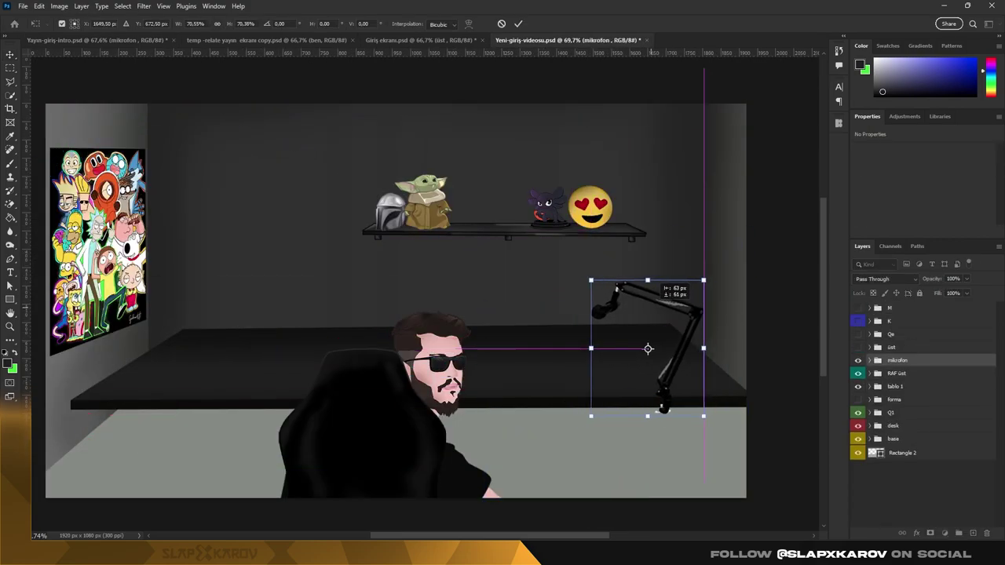
{"action": "key", "text": "Return"}
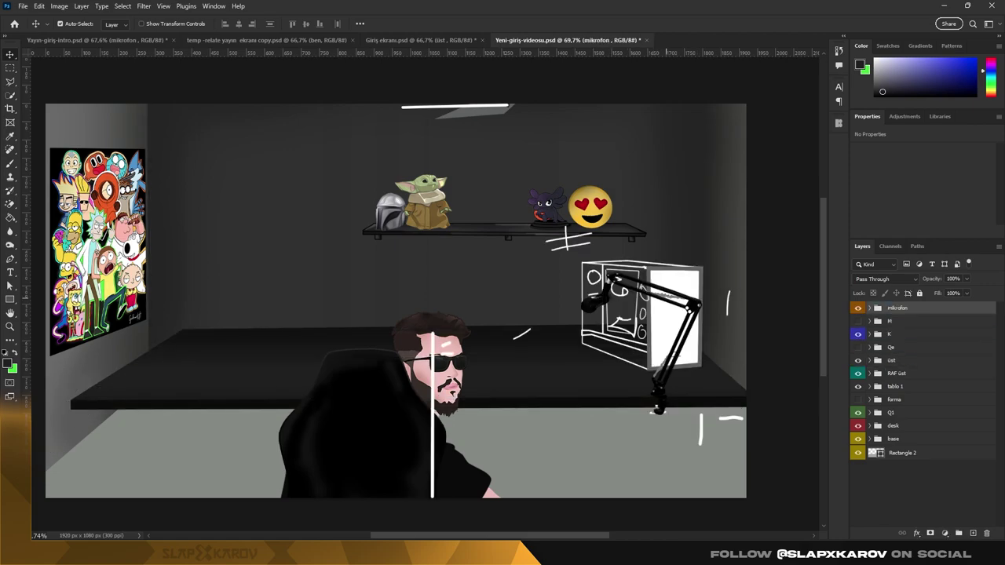
- Fine-tune the microphone arm's position and size beside the PC
{"action": "key", "text": "ctrl+t"}
{"action": "left_click_drag", "start_coordinate": [654, 268], "coordinate": [679, 269]}
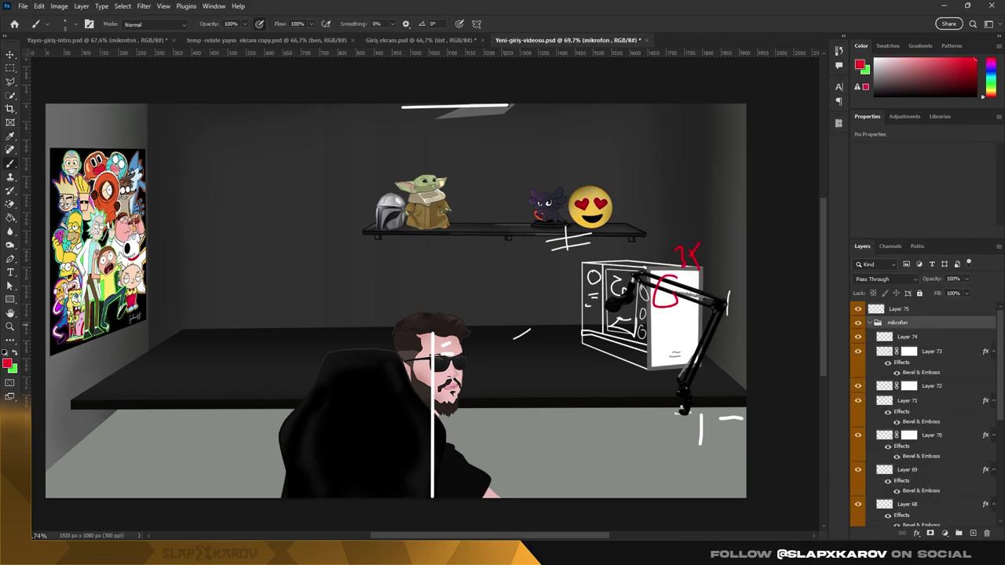
{"action": "key", "text": "ctrl+t"}
{"action": "left_click_drag", "start_coordinate": [600, 260], "coordinate": [635, 304]}
{"action": "left_click_drag", "start_coordinate": [632, 388], "coordinate": [659, 338]}
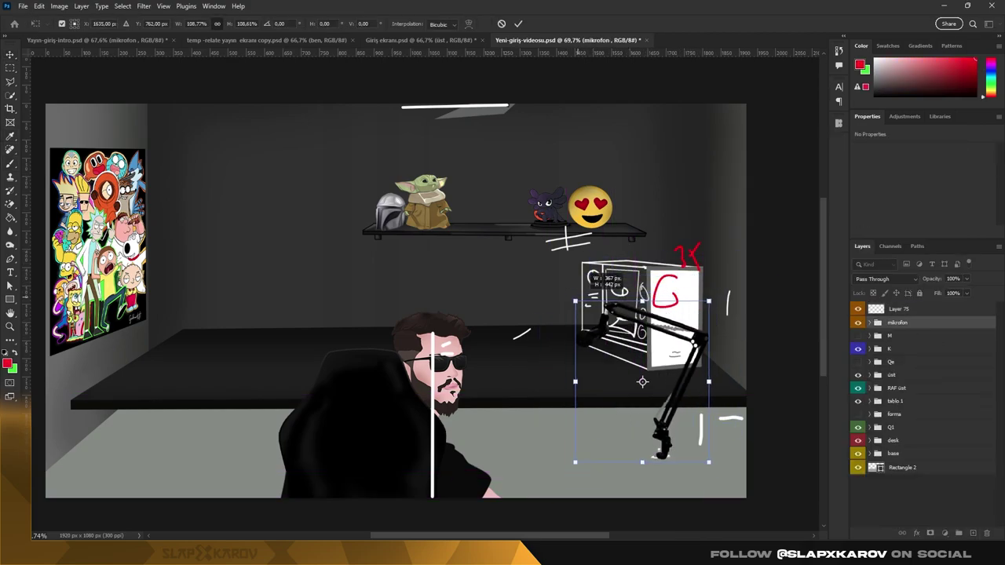